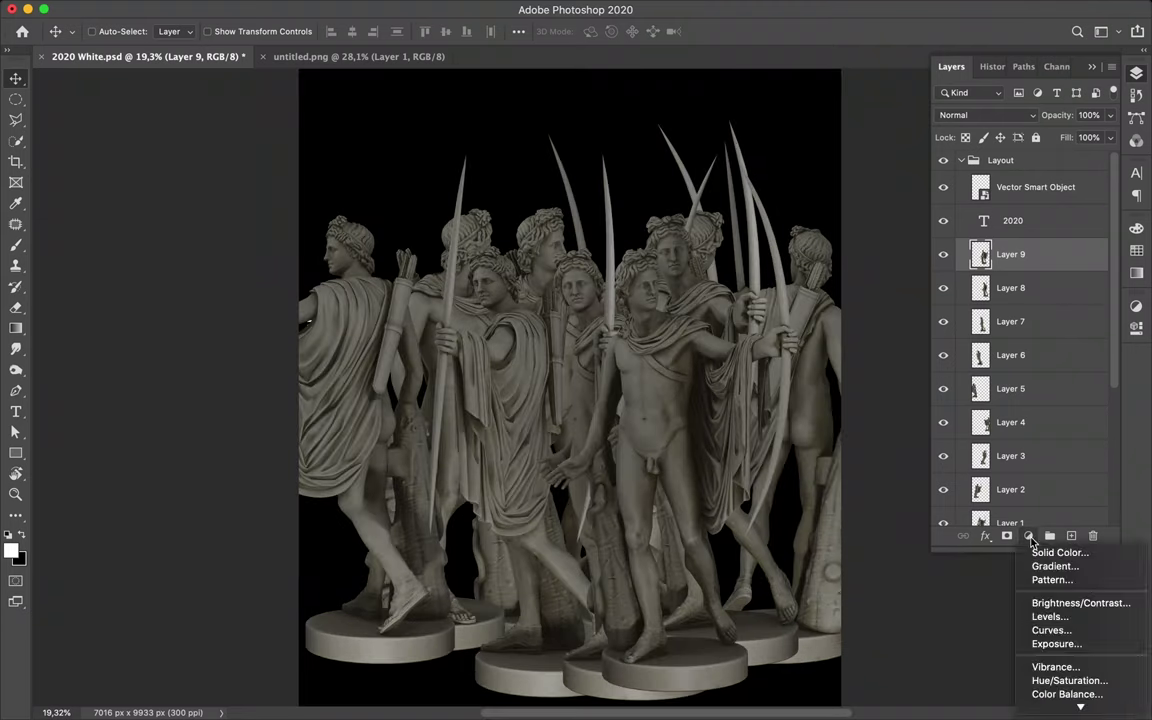
# - Set the Levels black point to 15 and the white point to 205
pyautogui.moveTo(926, 470); pyautogui.dragTo(935, 470)
pyautogui.moveTo(1098, 470); pyautogui.dragTo(1064, 470)
pyautogui.moveTo(1007, 470); pyautogui.dragTo(983, 478)
# - Try a Color Balance adjustment layer, then delete it
pyautogui.click(1137, 94)
pyautogui.click(1049, 542)
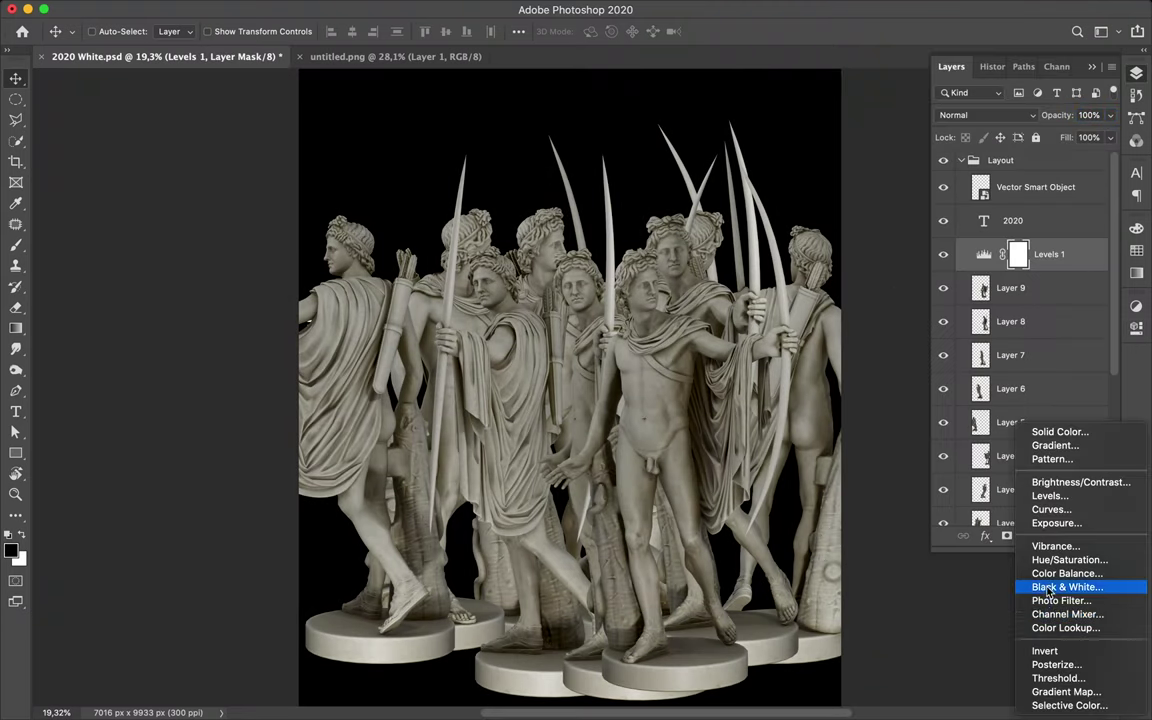
pyautogui.click(1028, 581)
pyautogui.click(1092, 570)
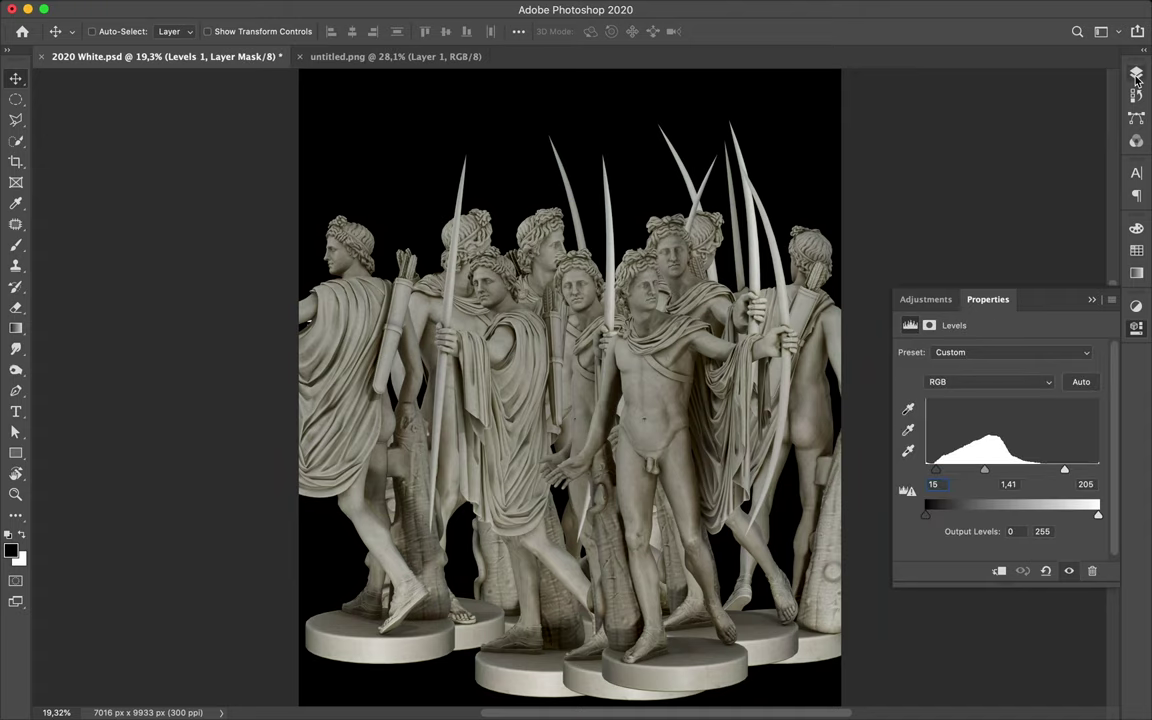
# - Add a Hue/Saturation adjustment layer with Saturation -59
pyautogui.click(1137, 74)
pyautogui.click(1049, 533)
pyautogui.click(1067, 640)
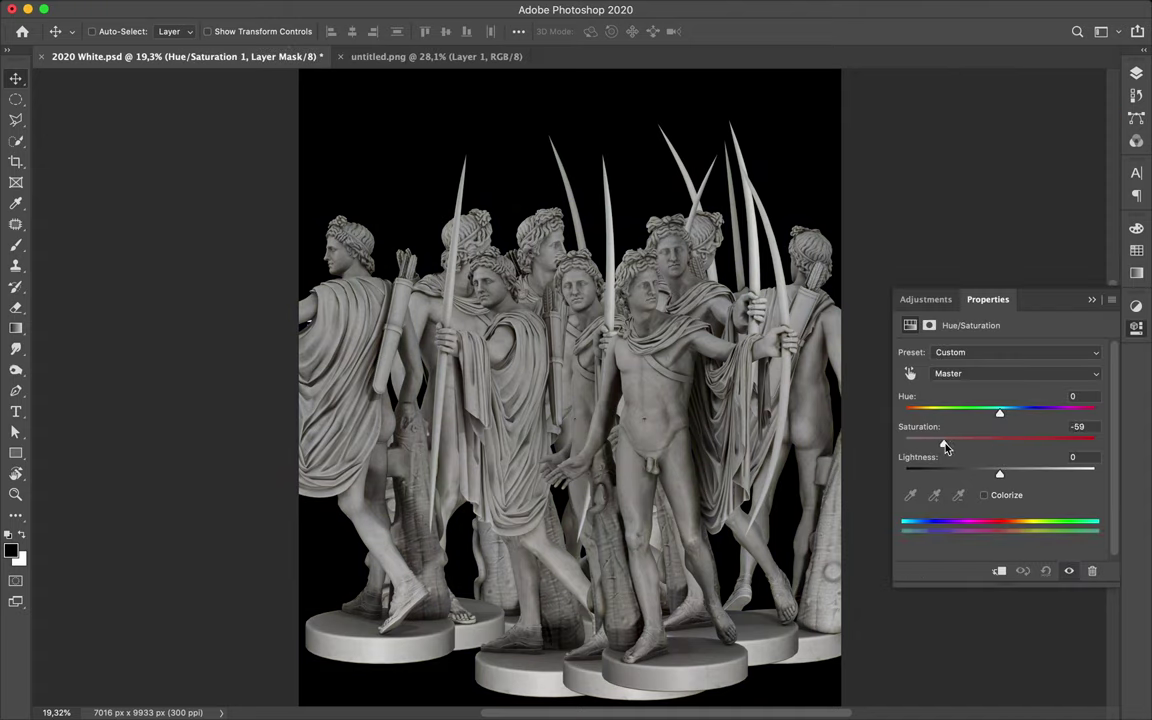
pyautogui.click(1136, 76)
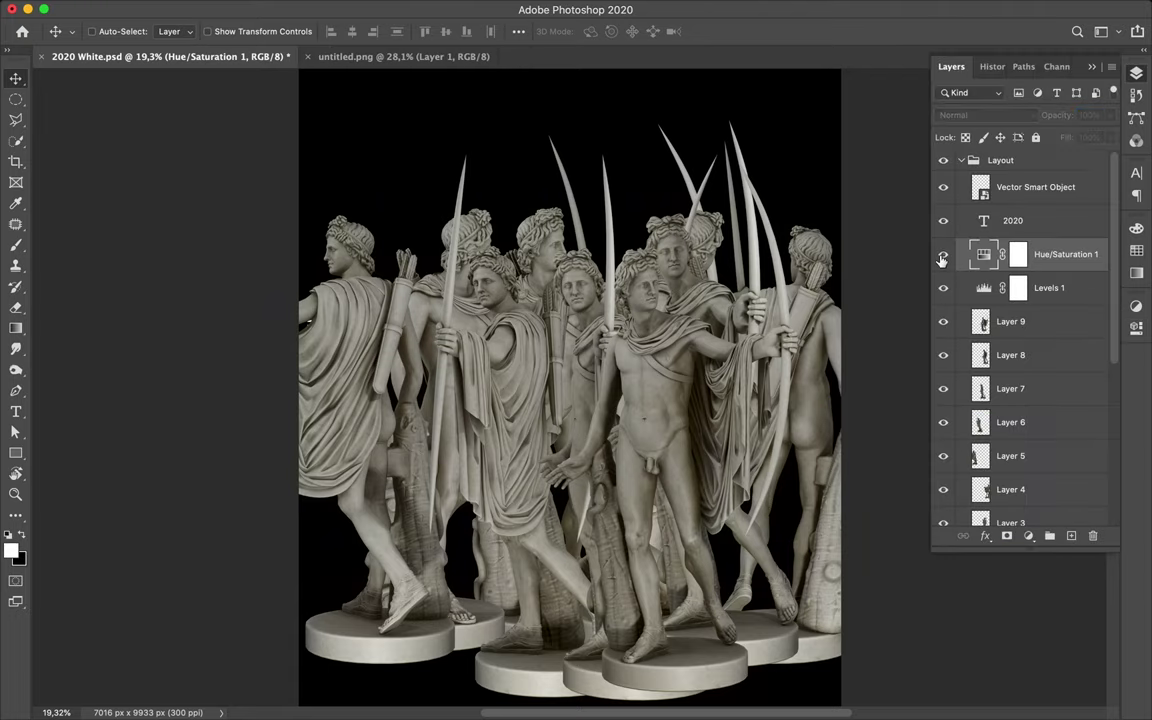
pyautogui.press('Delete')
# - Lift the Levels midtone value to 1,61
pyautogui.moveTo(991, 470); pyautogui.dragTo(978, 470)
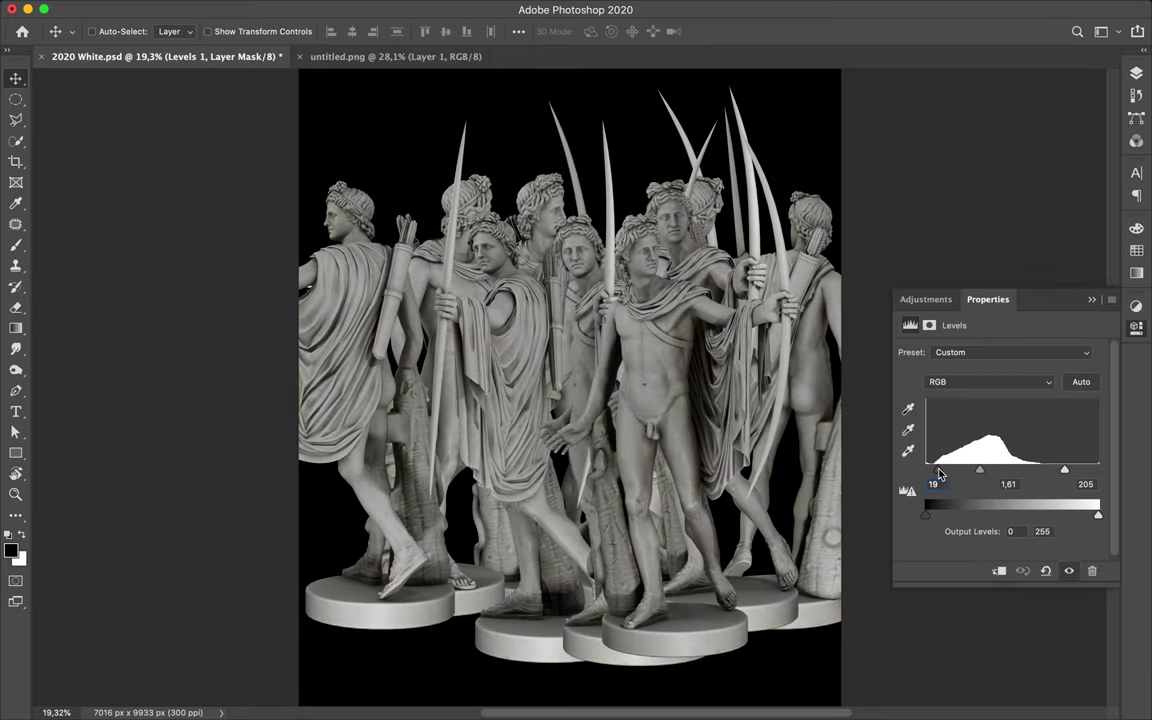
pyautogui.click(1091, 300)
pyautogui.scroll(-2, 570, 400)
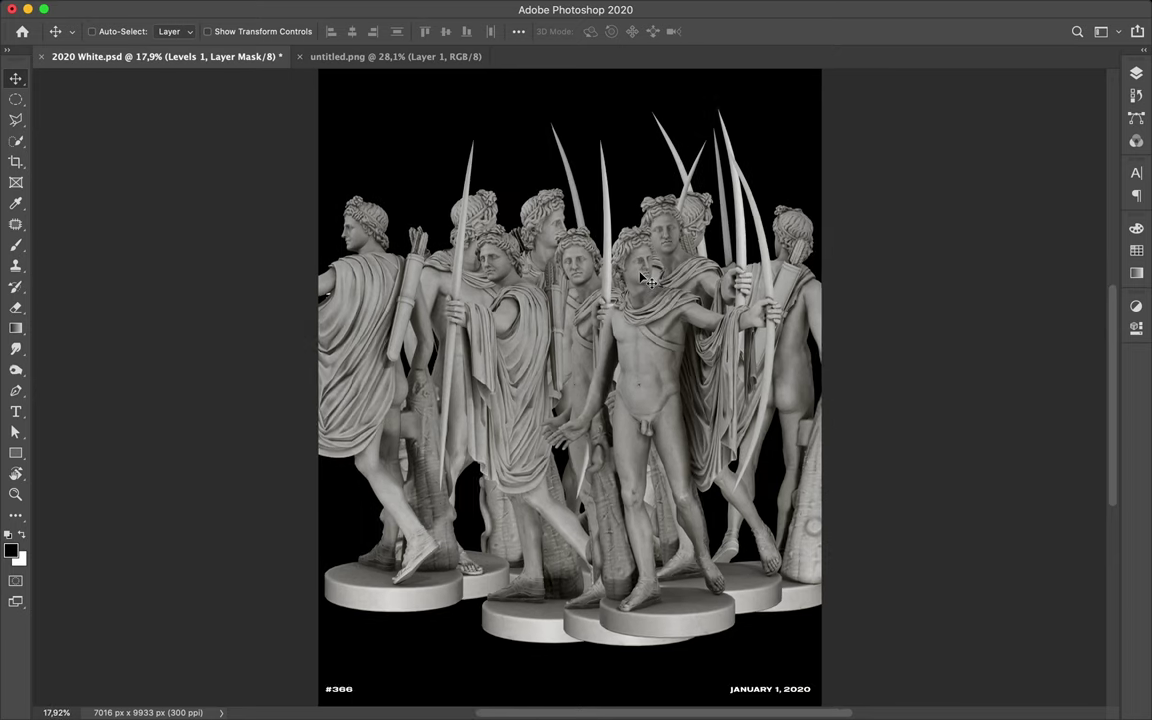
# - Change the footer captions to #524 and JUNE 7, 2020
pyautogui.doubleClick(345, 637)
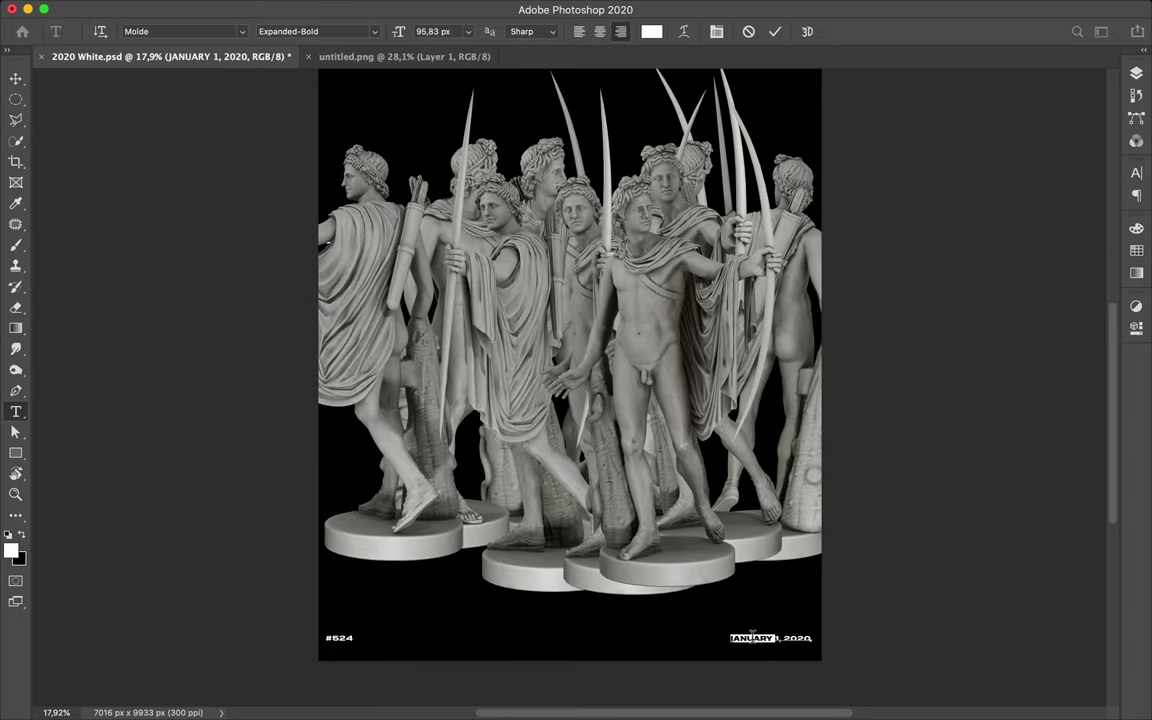
pyautogui.press('Escape')
pyautogui.press('v')
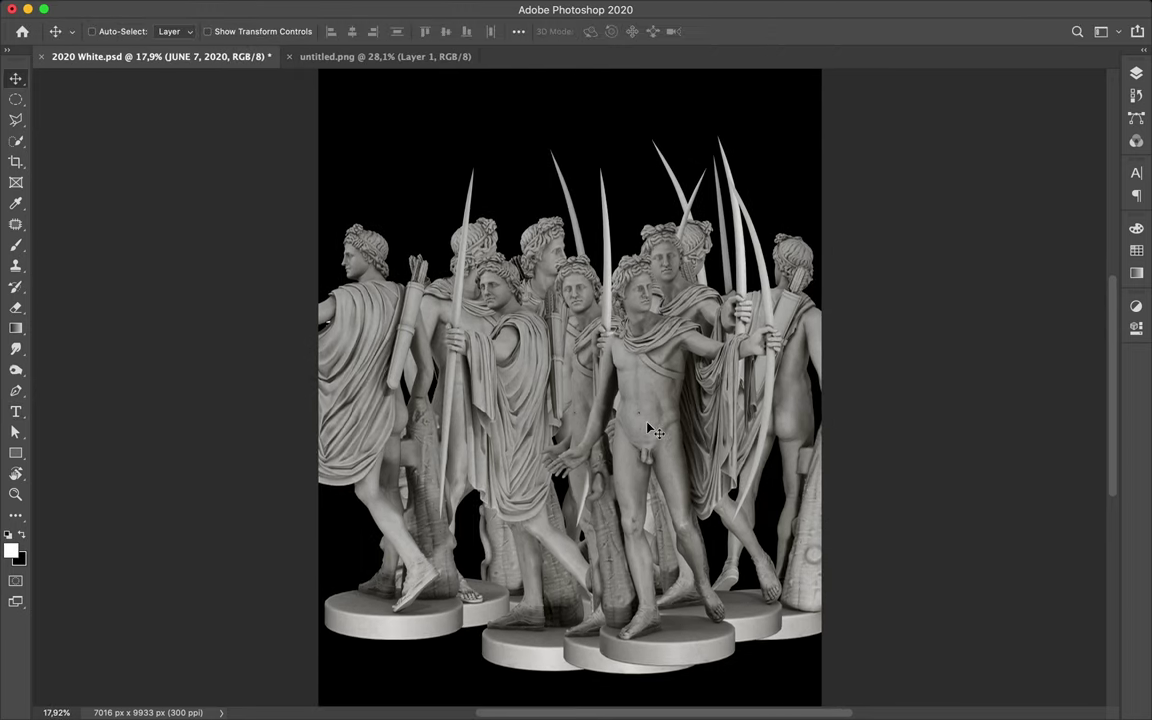
pyautogui.click(581, 379)
pyautogui.click(1136, 172)
pyautogui.click(1136, 72)
# - Reposition the Layer 9 statue and rearrange the central statues' stacking and placement
pyautogui.moveTo(640, 230)
pyautogui.mouseDown()
pyautogui.moveTo(746, 232)
pyautogui.moveTo(770, 290)
pyautogui.mouseUp()
pyautogui.hotkey('ctrl', '[')
pyautogui.hotkey('ctrl', 'z')
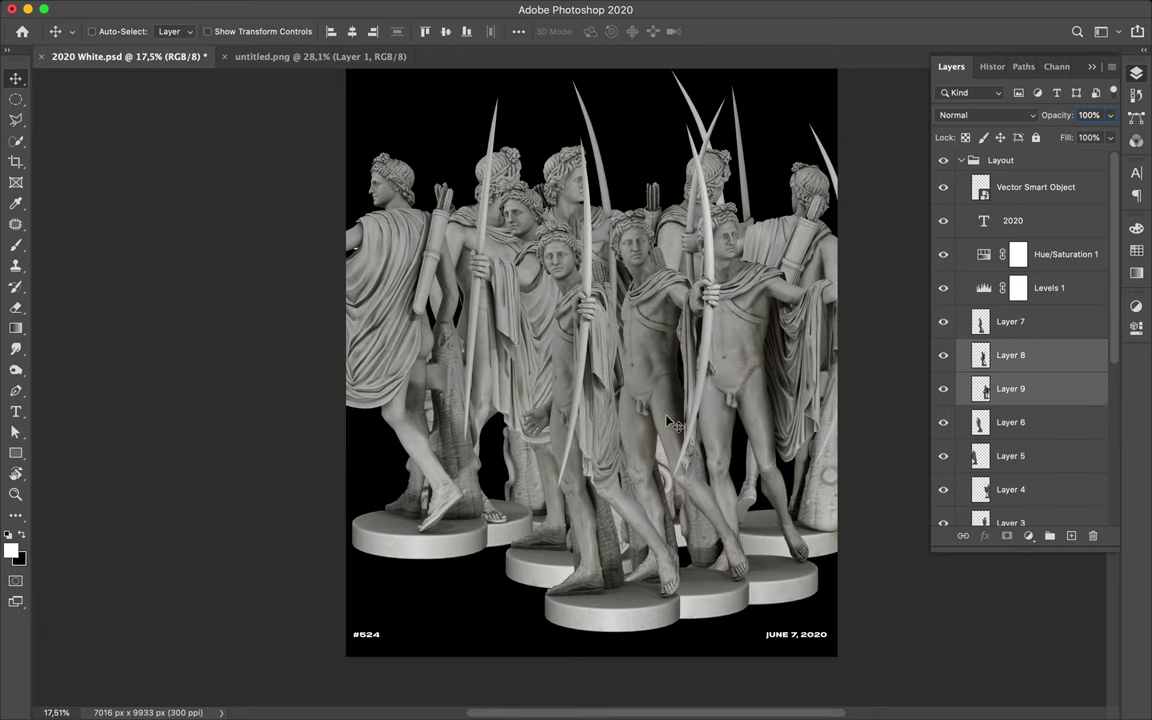
pyautogui.moveTo(560, 300)
pyautogui.mouseDown()
pyautogui.moveTo(405, 283)
pyautogui.moveTo(476, 288)
pyautogui.mouseUp()
pyautogui.moveTo(562, 114); pyautogui.dragTo(591, 154)
# - Hide Layers 2–4 and scale the Layer 5–7 statue group to 79.5%, centred
pyautogui.moveTo(943, 444); pyautogui.dragTo(943, 376)
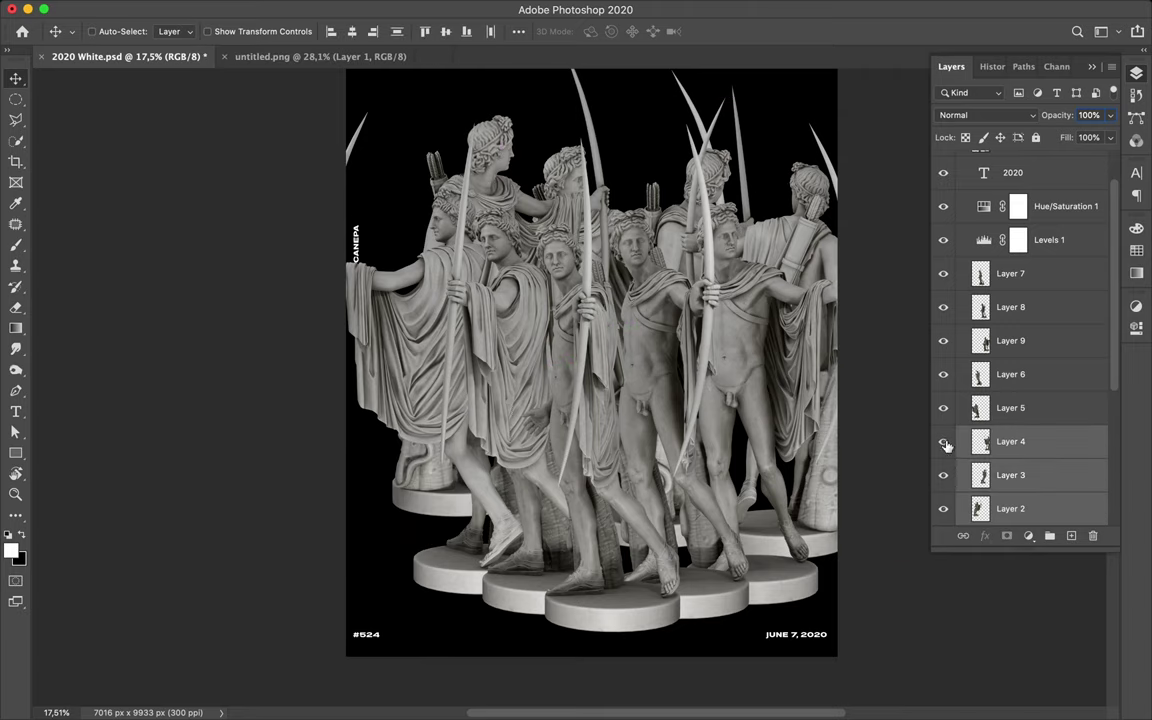
pyautogui.click(458, 553)
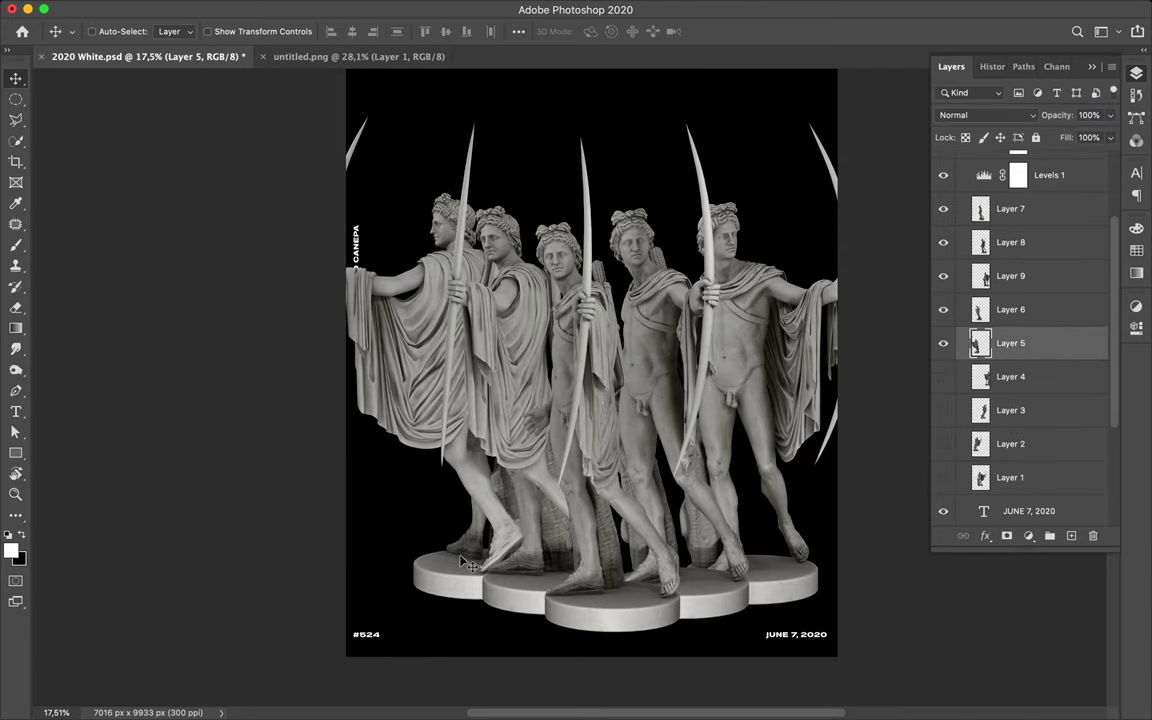
pyautogui.hotkey('ctrl', 't')
pyautogui.moveTo(591, 627)
pyautogui.mouseDown()
pyautogui.moveTo(609, 514)
pyautogui.moveTo(591, 343)
pyautogui.mouseUp()
pyautogui.press('Return')
# - Show the rulers and try a horizontal guide near Y 8184 px, then remove it
pyautogui.hotkey('ctrl', 'r')
pyautogui.moveTo(600, 78); pyautogui.dragTo(686, 556)
pyautogui.moveTo(530, 549); pyautogui.dragTo(530, 78)
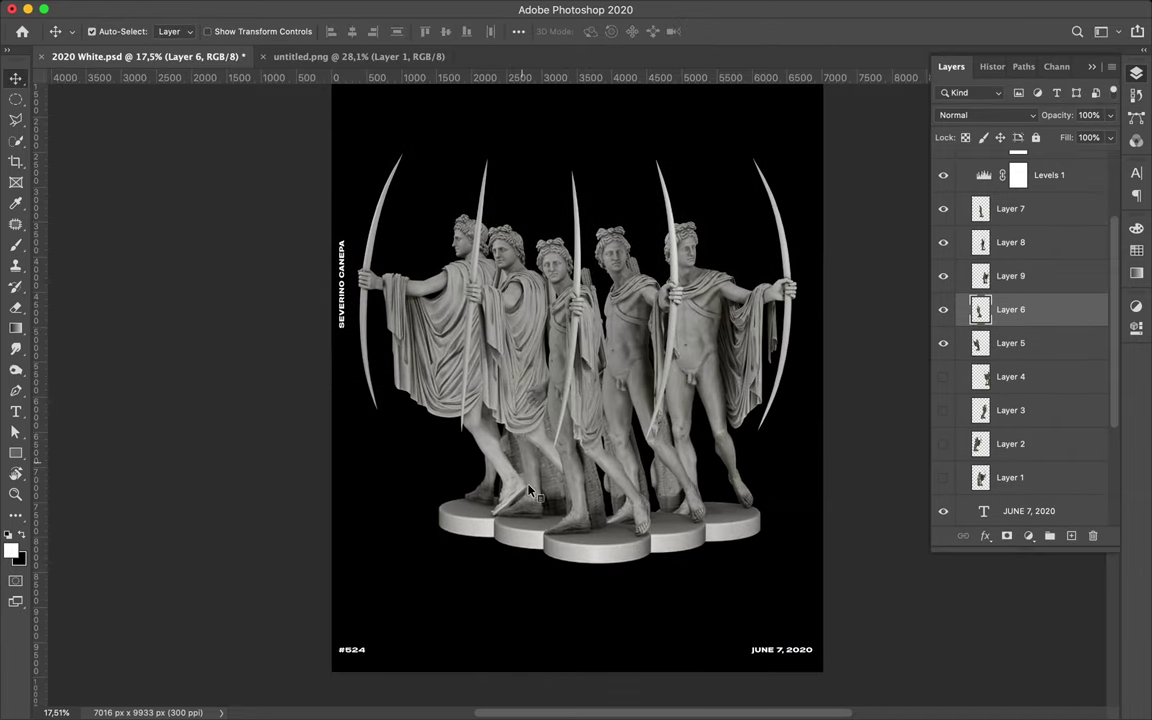
# - Hide the other statue layers so only Layer 7's figure stays visible
pyautogui.keyDown('ctrl'); pyautogui.click(447, 398); pyautogui.keyUp('ctrl')
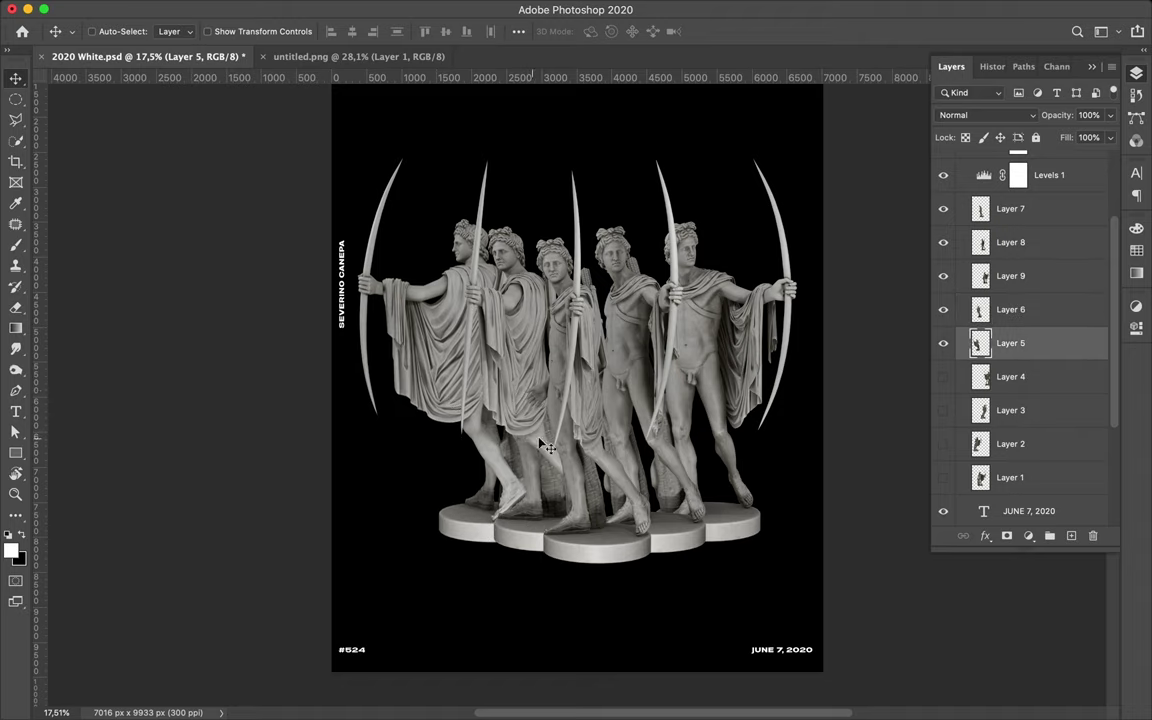
pyautogui.keyDown('ctrl'); pyautogui.click(478, 354); pyautogui.keyUp('ctrl')
pyautogui.scroll(-2, 610, 257)
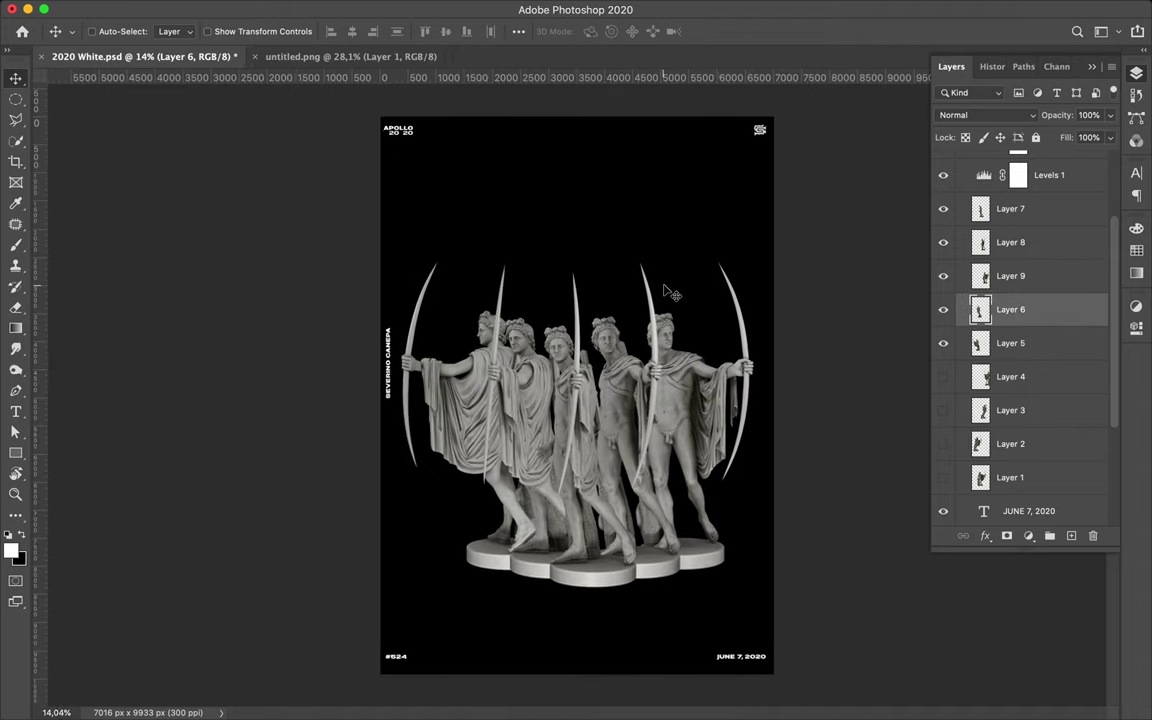
pyautogui.scroll(2, 578, 403)
pyautogui.click(1010, 343)
pyautogui.scroll(-2, 648, 337)
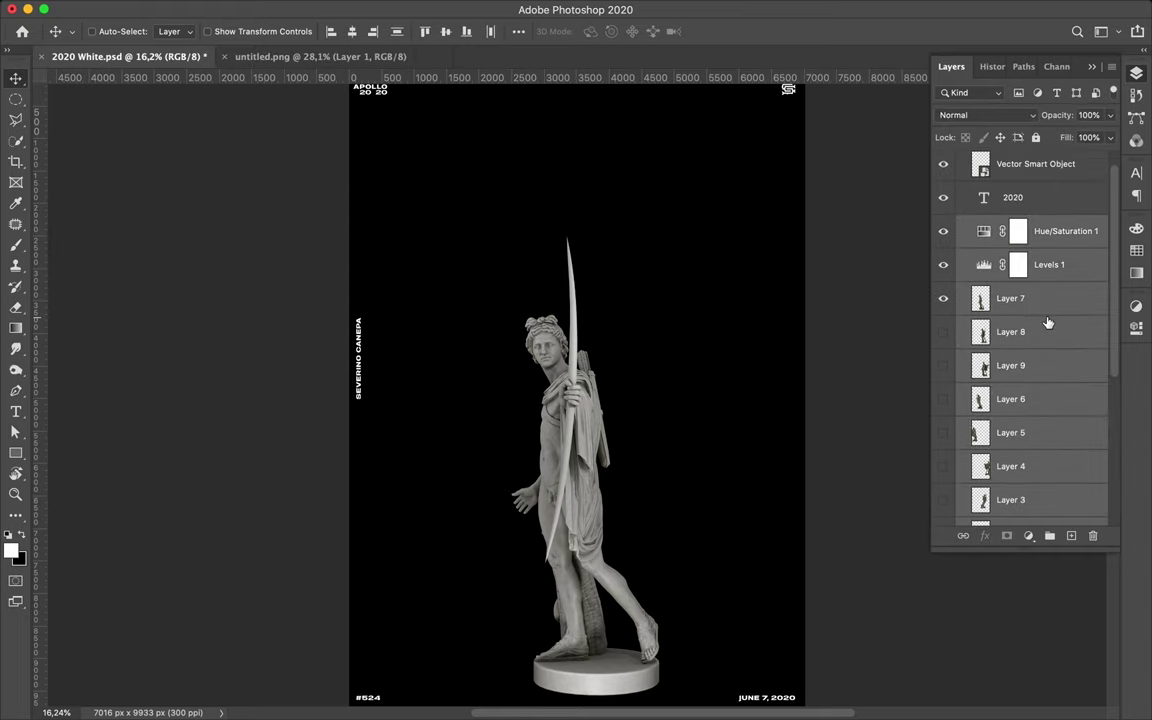
pyautogui.click(997, 234)
# - Show the Layer 8 statue and move it up and to the right
pyautogui.scroll(3, 575, 650)
pyautogui.click(943, 268)
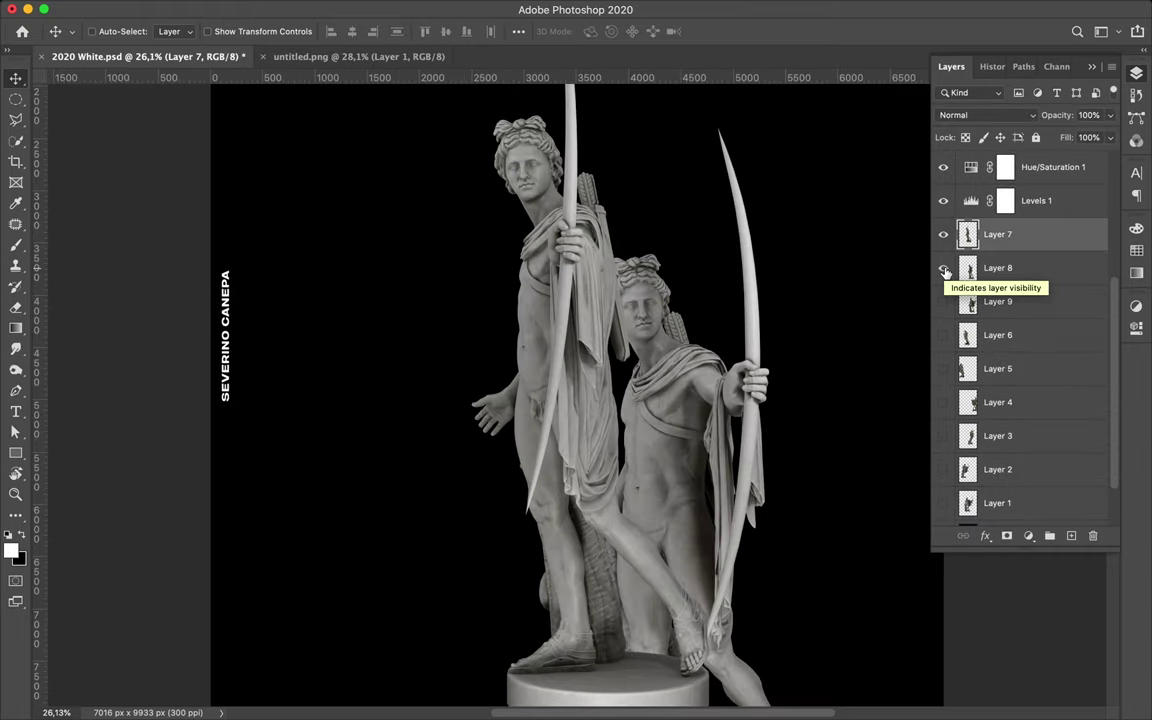
pyautogui.moveTo(713, 352); pyautogui.dragTo(811, 290)
# - Copy a Pen-traced torso with 0,5 px feather onto Layer 10, placed beside the left statue
pyautogui.press('p')
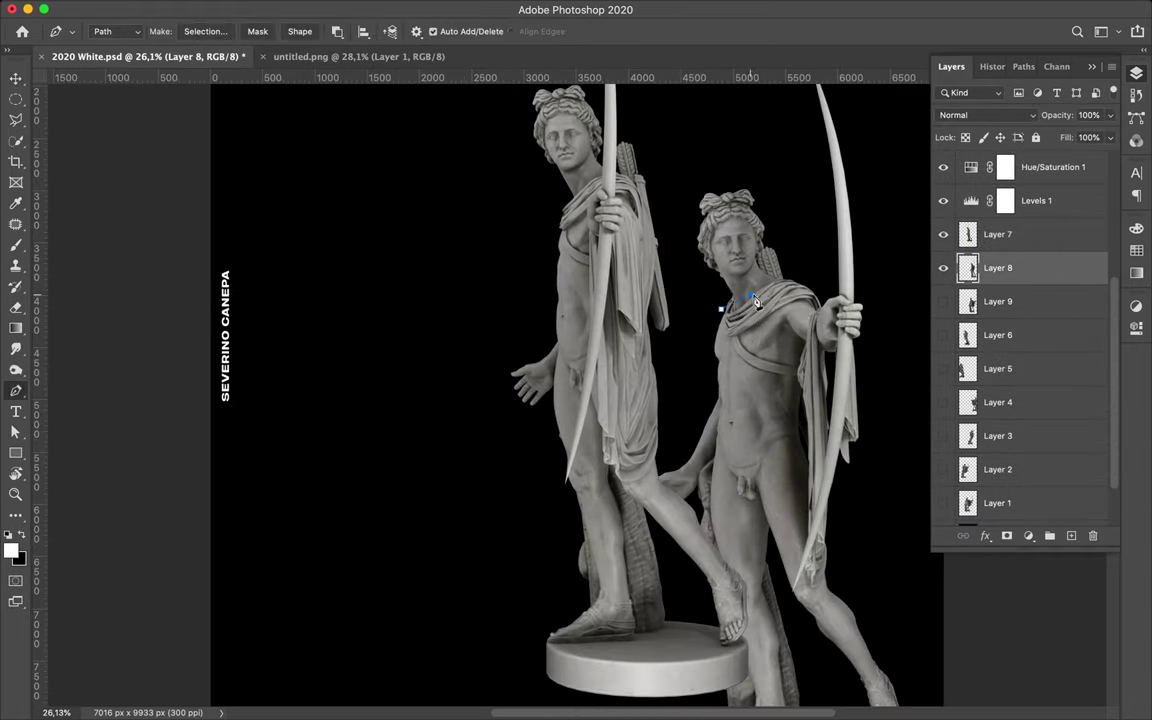
pyautogui.scroll(5, 758, 462)
pyautogui.scroll(1, 649, 505)
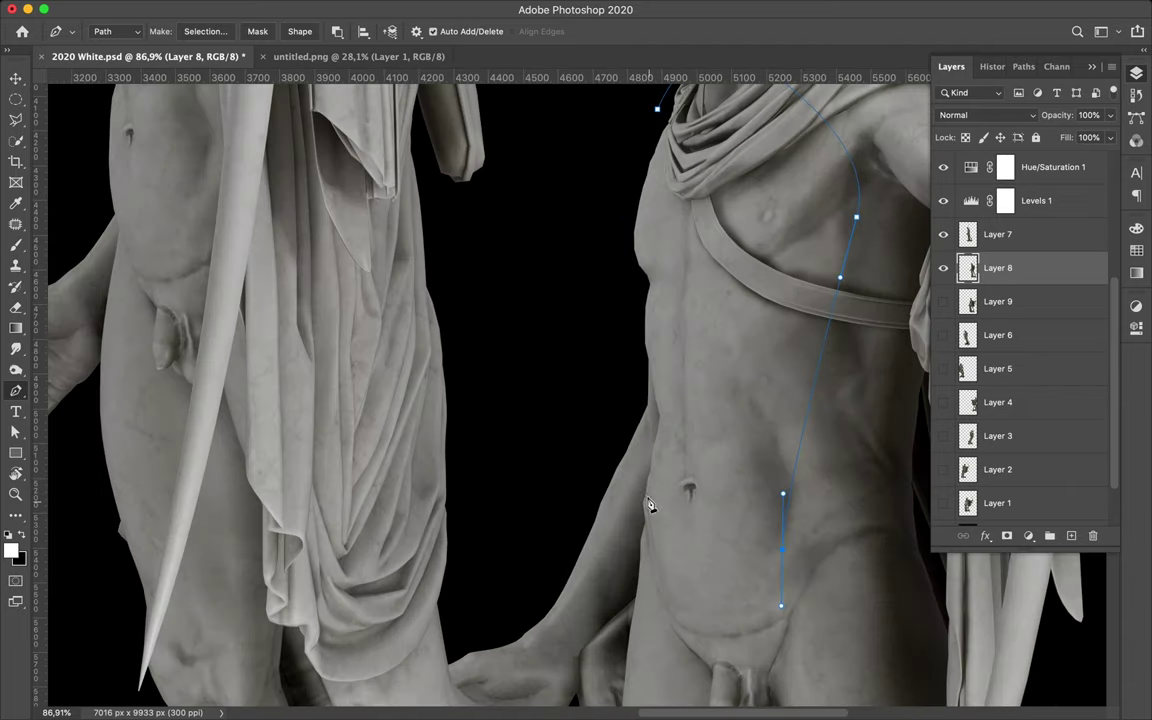
pyautogui.scroll(3, 585, 390)
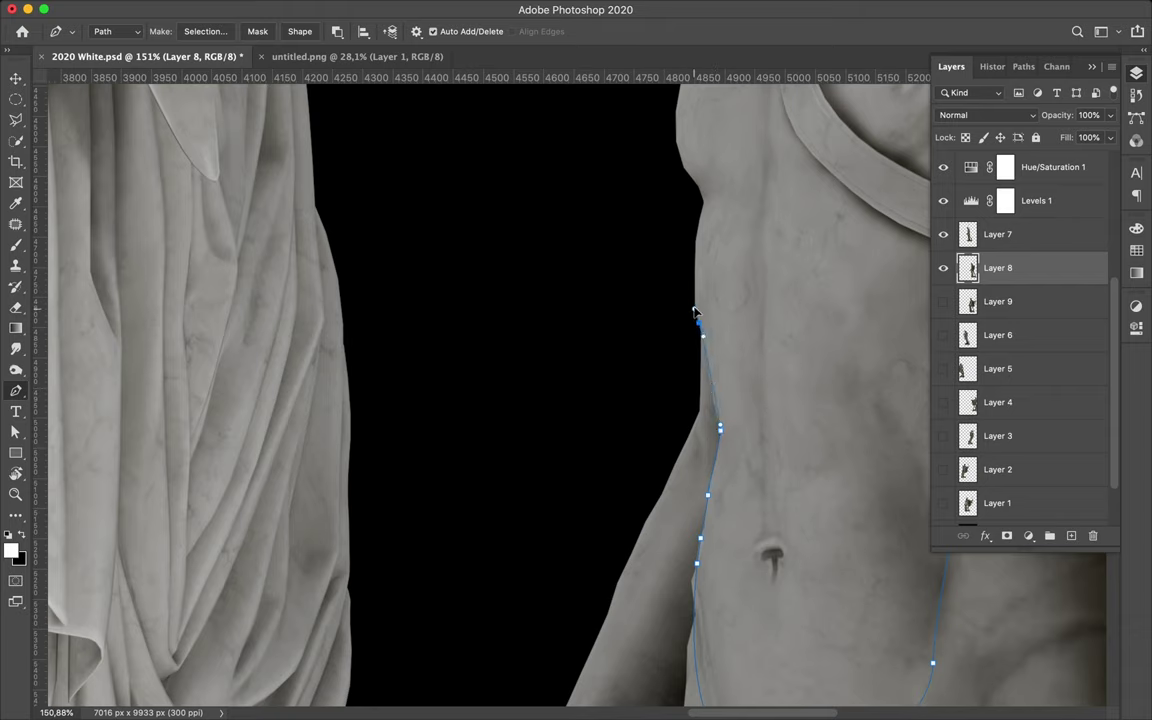
pyautogui.scroll(-5, 703, 335)
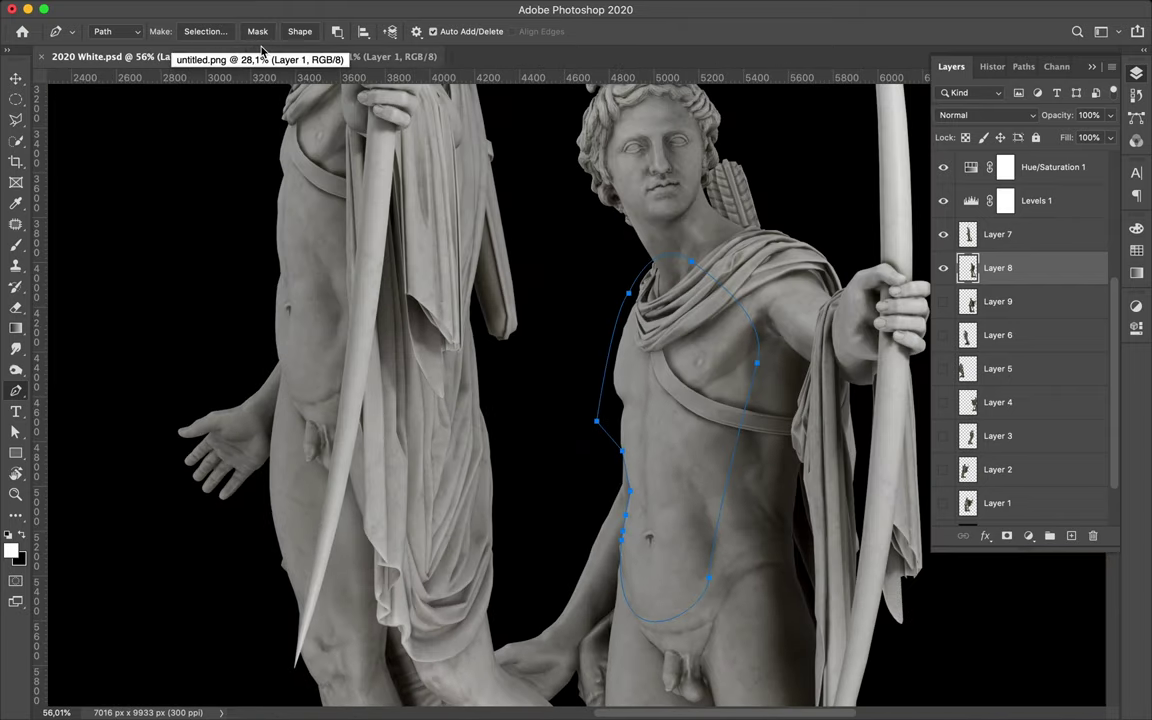
pyautogui.click(232, 32)
pyautogui.press('Return')
pyautogui.scroll(-2, 571, 302)
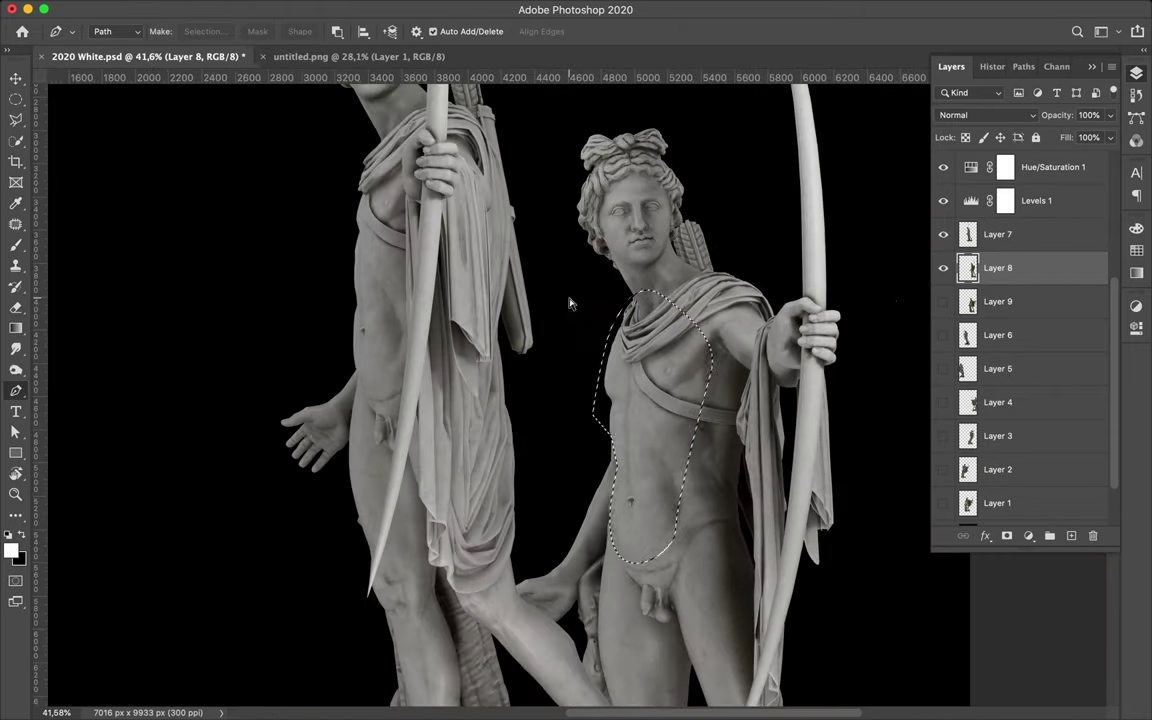
pyautogui.hotkey('ctrl', 'j')
pyautogui.press('v')
pyautogui.moveTo(1000, 268); pyautogui.dragTo(1000, 222)
pyautogui.moveTo(320, 159)
pyautogui.mouseDown()
pyautogui.moveTo(369, 218)
pyautogui.moveTo(300, 236)
pyautogui.mouseUp()
# - Trace the statue's head with the Pen and turn it into a selection
pyautogui.scroll(-2, 436, 282)
pyautogui.scroll(-1, 570, 330)
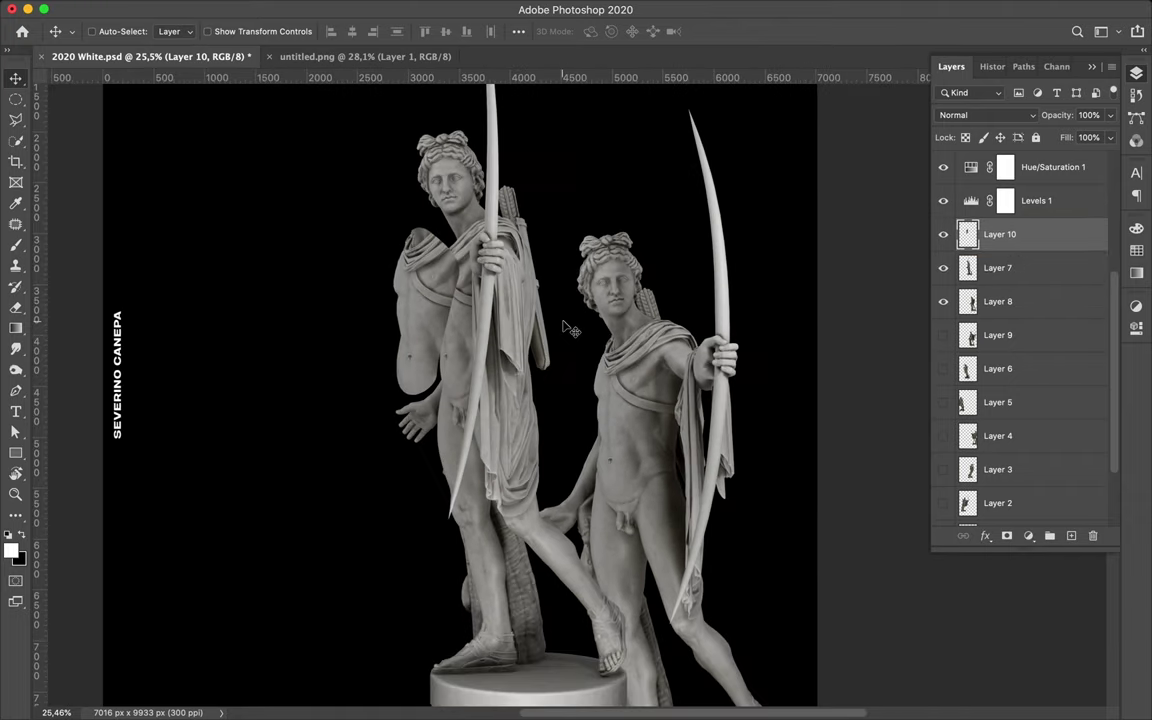
pyautogui.scroll(2, 571, 330)
pyautogui.scroll(2, 540, 320)
pyautogui.press('p')
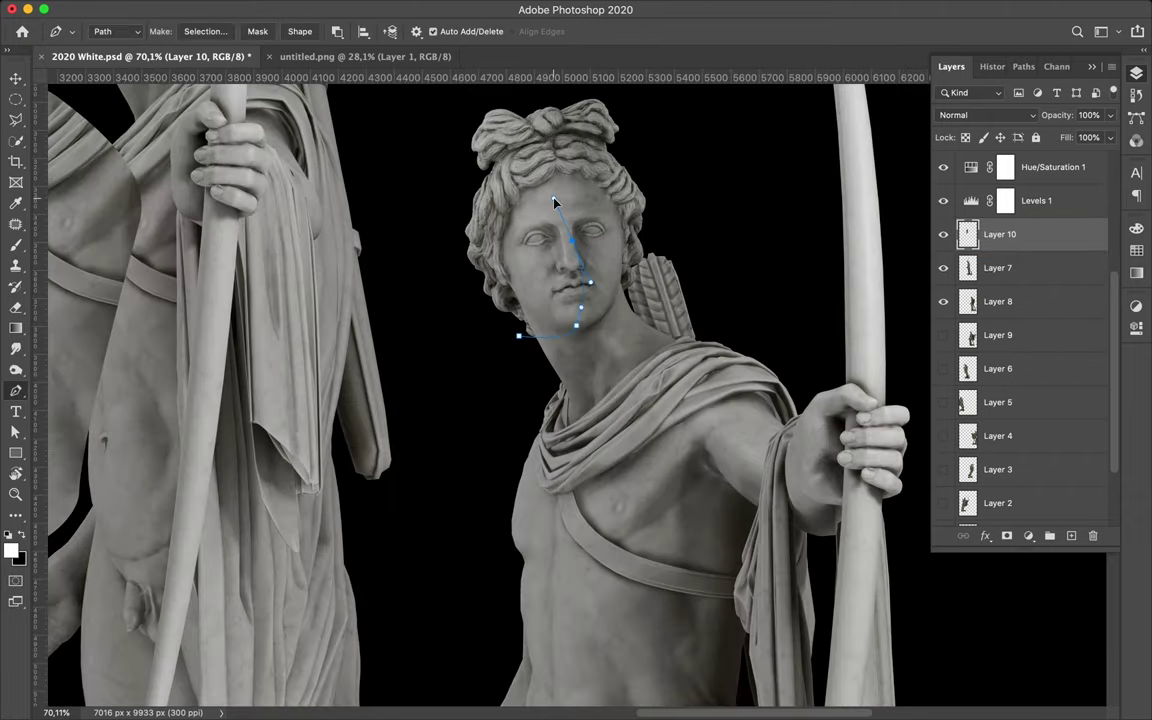
pyautogui.hotkey('ctrl', 'Return')
pyautogui.hotkey('ctrl', 'c')
pyautogui.click(694, 247)
# - Copy the head to Layer 11, place it over the face, and merge it into Layer 10
pyautogui.click(1046, 304)
pyautogui.hotkey('ctrl', 'j')
pyautogui.scroll(-2, 458, 316)
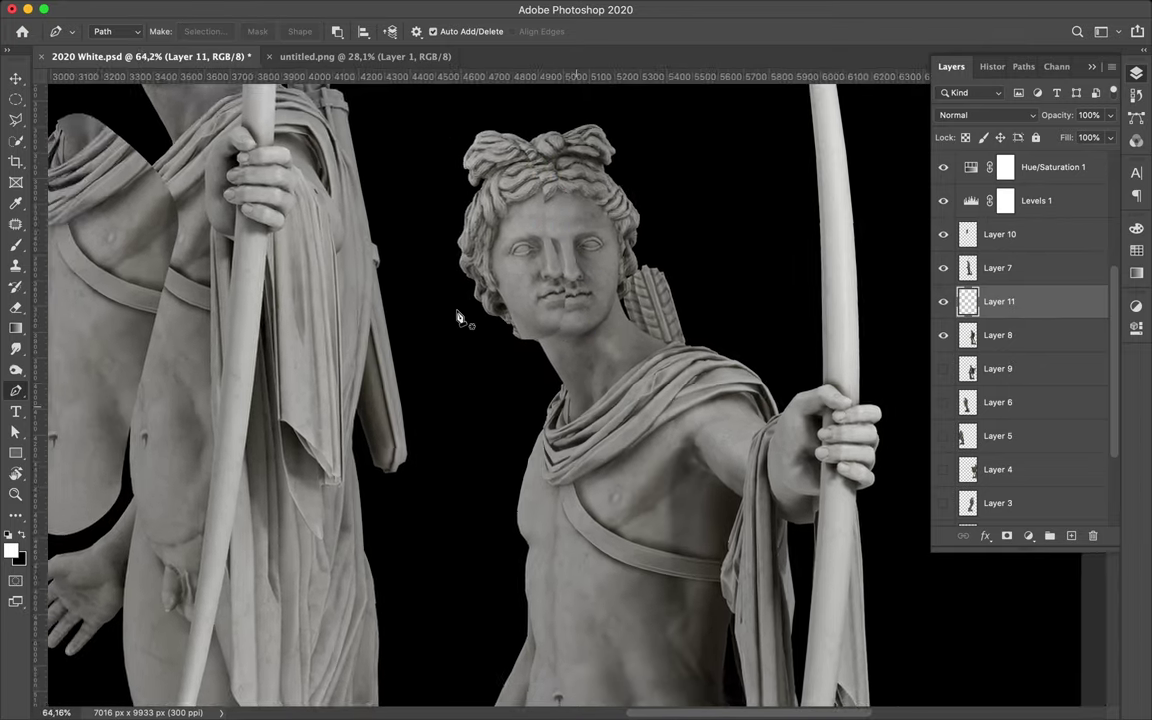
pyautogui.press('v')
pyautogui.hotkey('ctrl', ']')
pyautogui.hotkey('ctrl', ']')
pyautogui.scroll(2, 311, 293)
pyautogui.hotkey('ctrl', 't')
pyautogui.moveTo(311, 293); pyautogui.dragTo(330, 288)
pyautogui.press('Return')
pyautogui.scroll(-2, 367, 391)
pyautogui.hotkey('ctrl', 'e')
# - Start a Pen outline with two anchors beside the statue's ankle
pyautogui.scroll(-3, 367, 391)
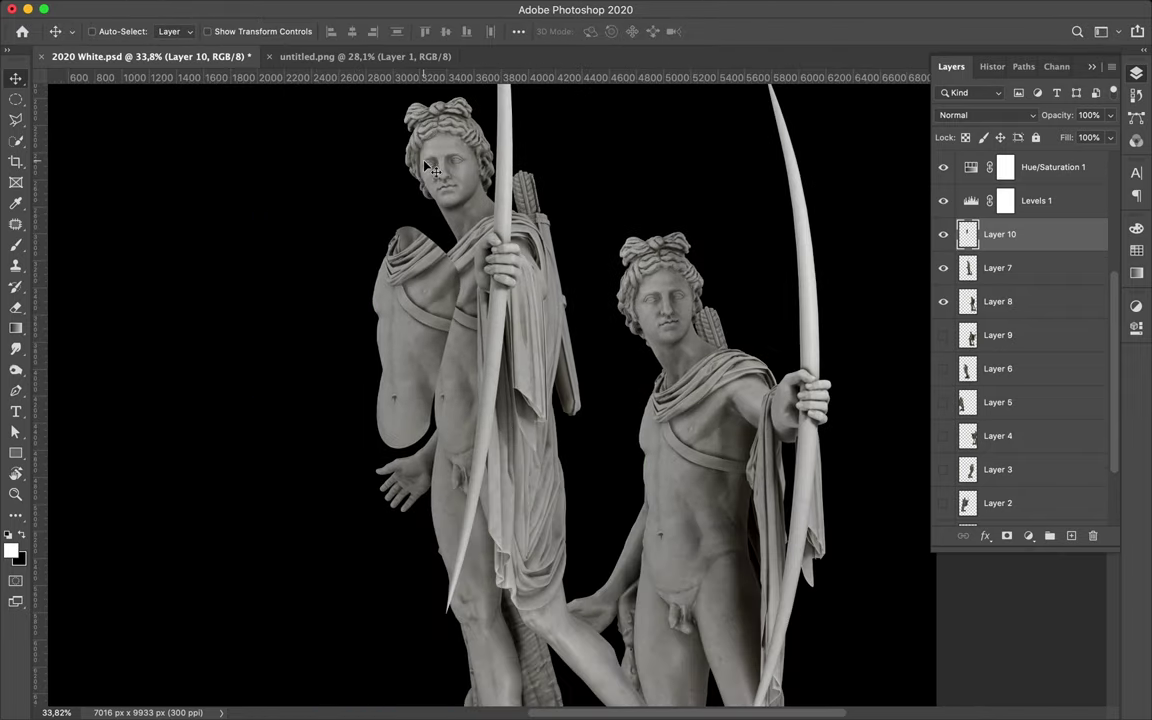
pyautogui.scroll(-5, 661, 226)
pyautogui.scroll(3, 752, 407)
pyautogui.press('p')
pyautogui.click(663, 360)
pyautogui.click(689, 468)
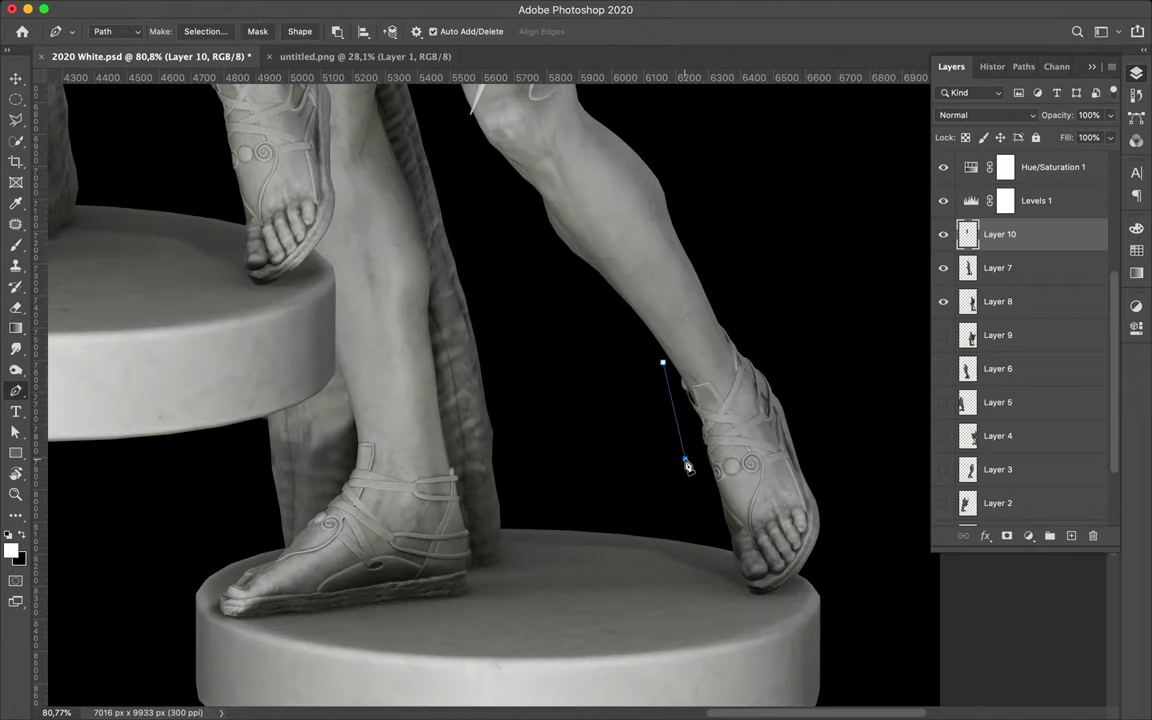
# - Extend the Pen outline around the statue's sandaled foot
pyautogui.scroll(5, 733, 558)
pyautogui.scroll(2, 765, 652)
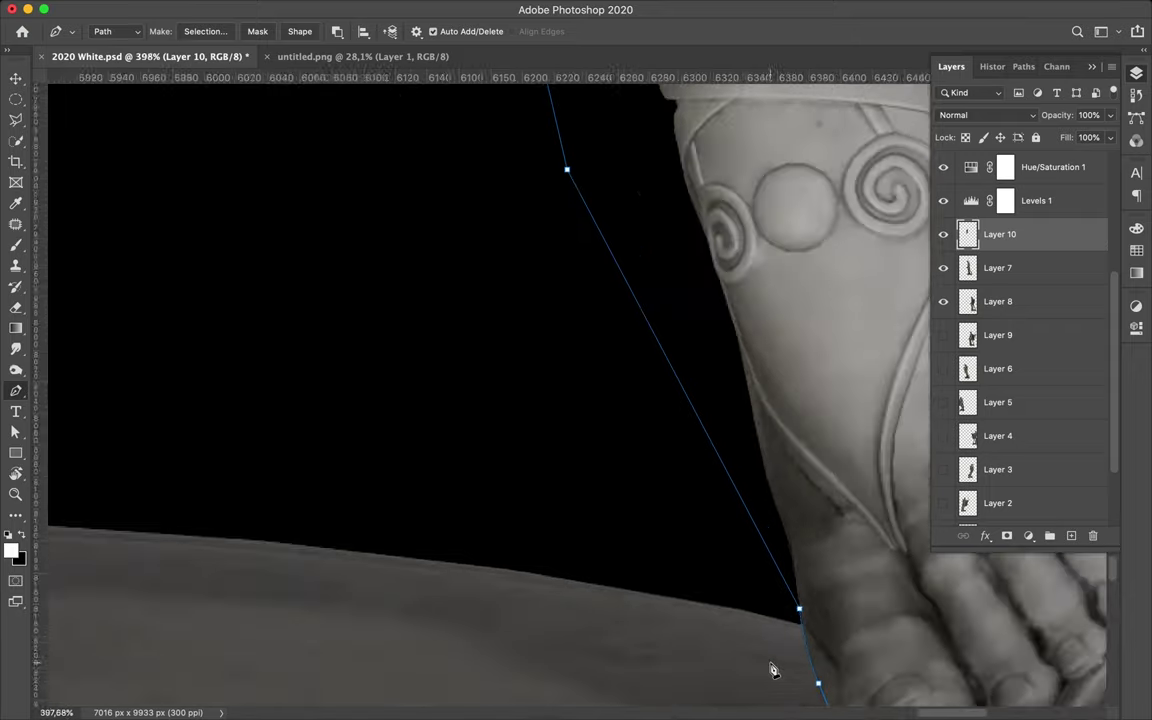
pyautogui.scroll(3, 771, 669)
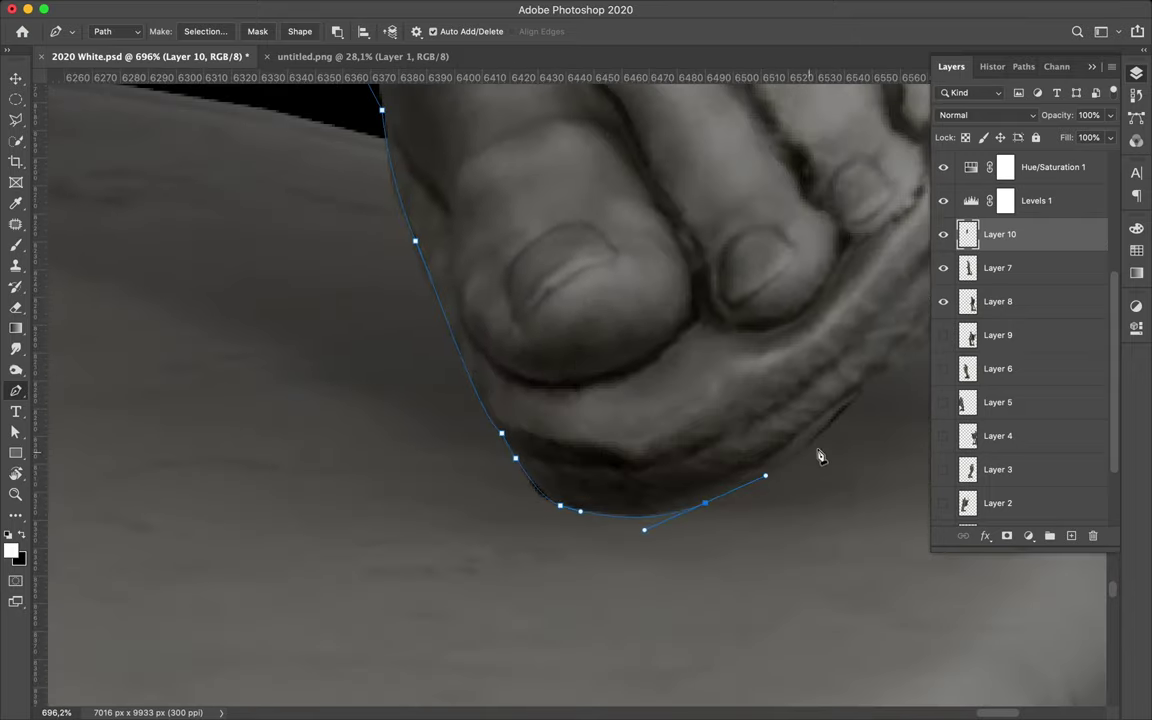
pyautogui.click(876, 385)
pyautogui.hscroll(5, 877, 388)
pyautogui.scroll(2, 877, 388)
pyautogui.scroll(-2, 792, 373)
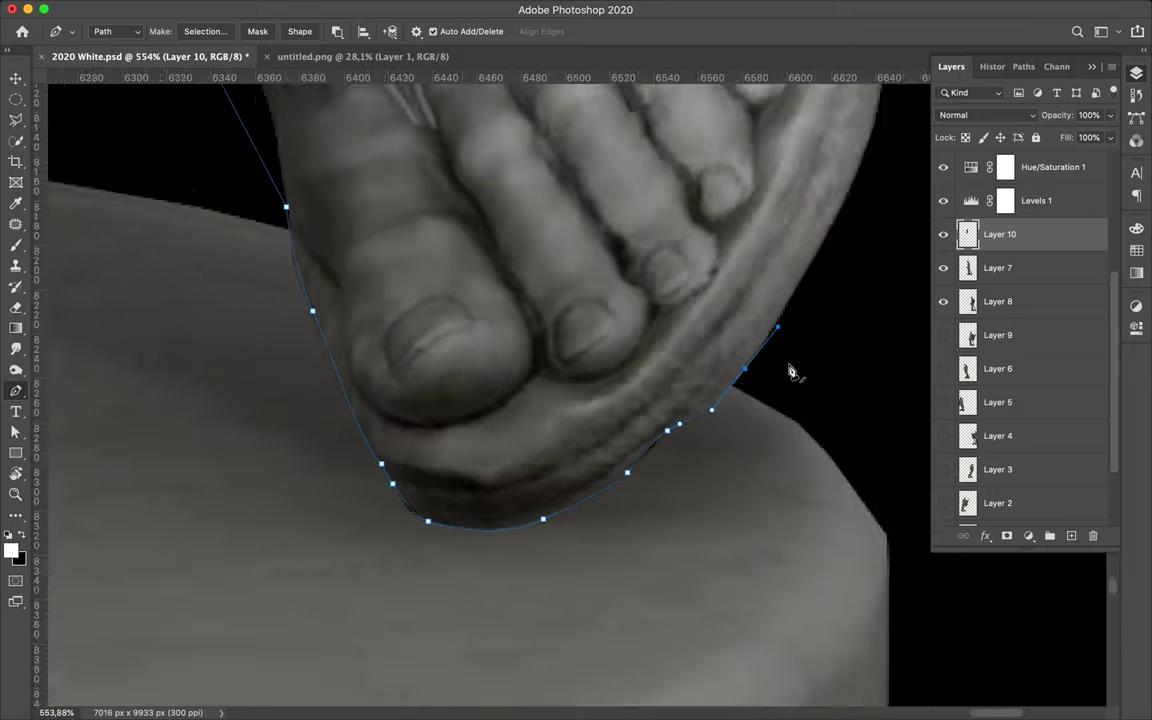
pyautogui.scroll(-3, 792, 373)
pyautogui.scroll(-2, 555, 141)
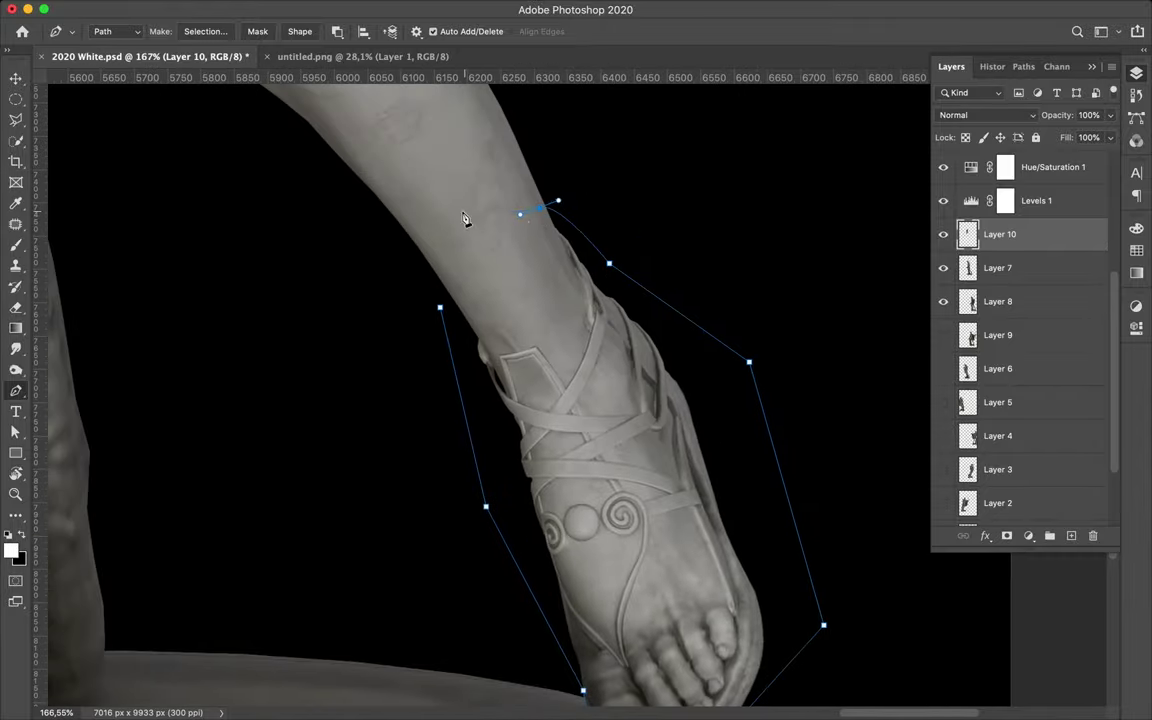
# - Turn the foot outline into a selection and copy it onto new Layer 11
pyautogui.hotkey('ctrl', 'Return')
pyautogui.hotkey('ctrl', 'j')
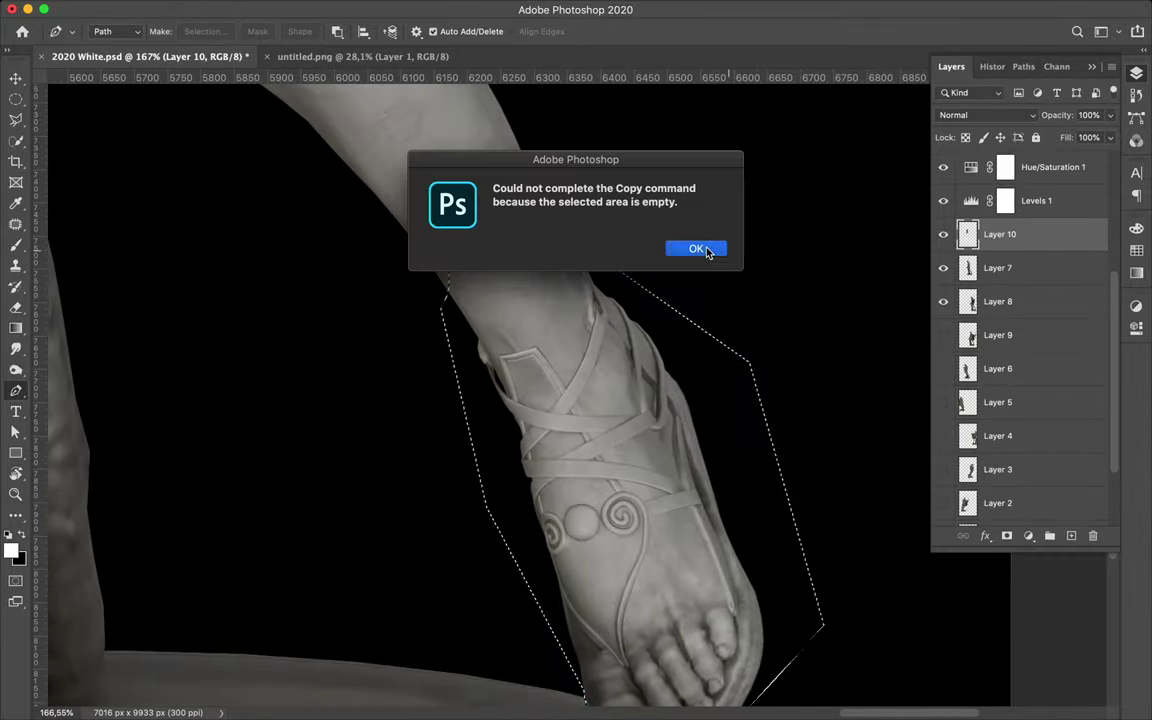
pyautogui.click(707, 249)
pyautogui.hotkey('alt', '[')
pyautogui.hotkey('ctrl', 'j')
pyautogui.press('Return')
pyautogui.hotkey('alt', '[')
pyautogui.hotkey('ctrl', 'j')
pyautogui.hotkey('ctrl', '0')
# - Raise the foot copy one level in the stack and nudge it slightly down
pyautogui.press('v')
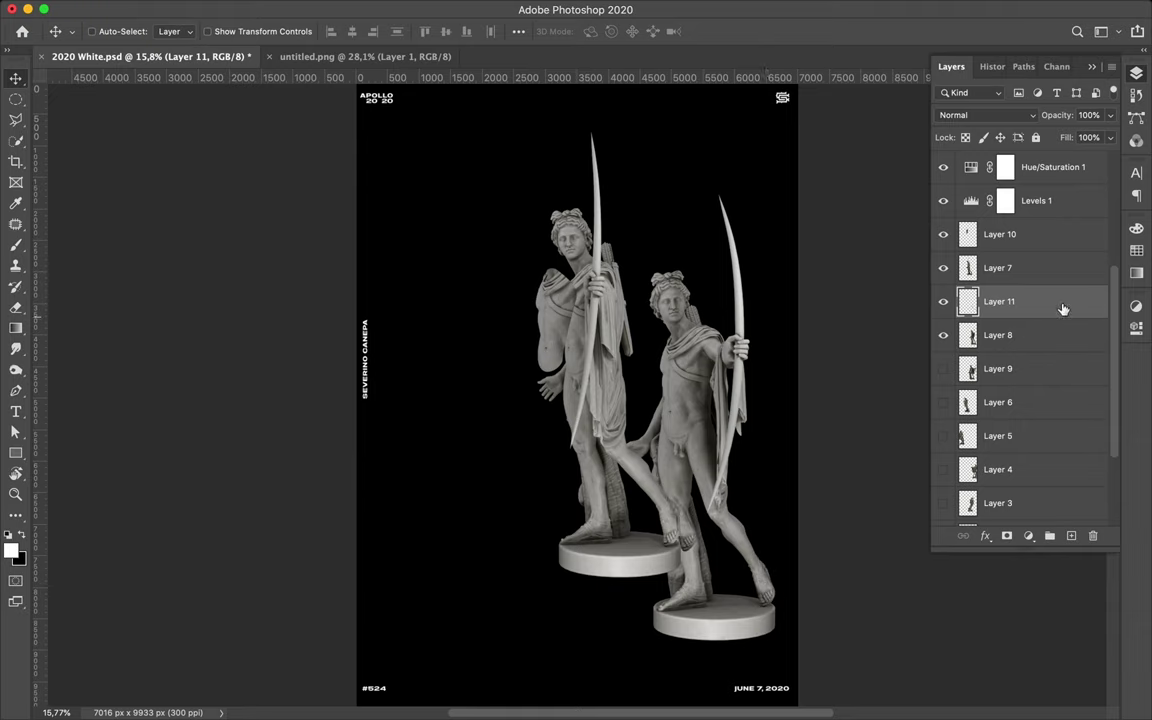
pyautogui.hotkey('ctrl', ']')
pyautogui.hotkey('ctrl', ']')
pyautogui.moveTo(672, 521); pyautogui.dragTo(672, 530)
# - Hide Layer 8, show Layer 9's statue, and move it into the left position
pyautogui.click(998, 335)
pyautogui.click(943, 335)
pyautogui.click(943, 368)
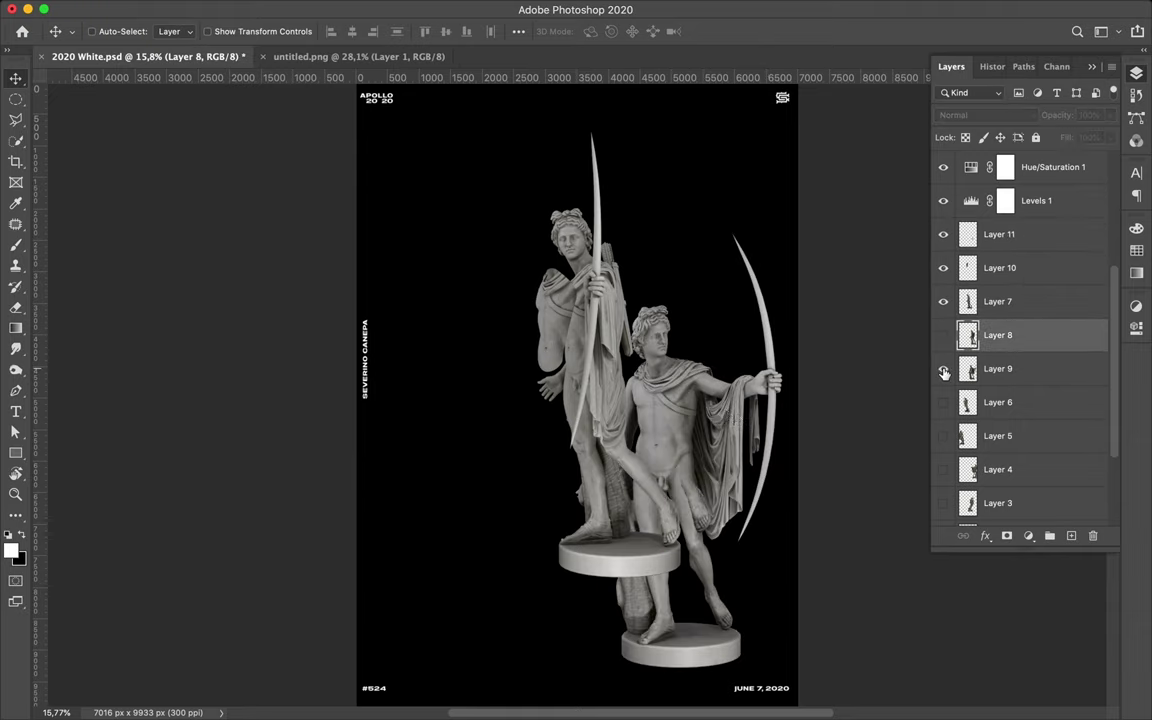
pyautogui.click(998, 368)
pyautogui.moveTo(560, 420); pyautogui.dragTo(449, 405)
pyautogui.scroll(2, 449, 405)
pyautogui.scroll(-3, 449, 405)
# - Outline the statue's bow with the Pen, copy it to a new layer, and shift it right
pyautogui.press('p')
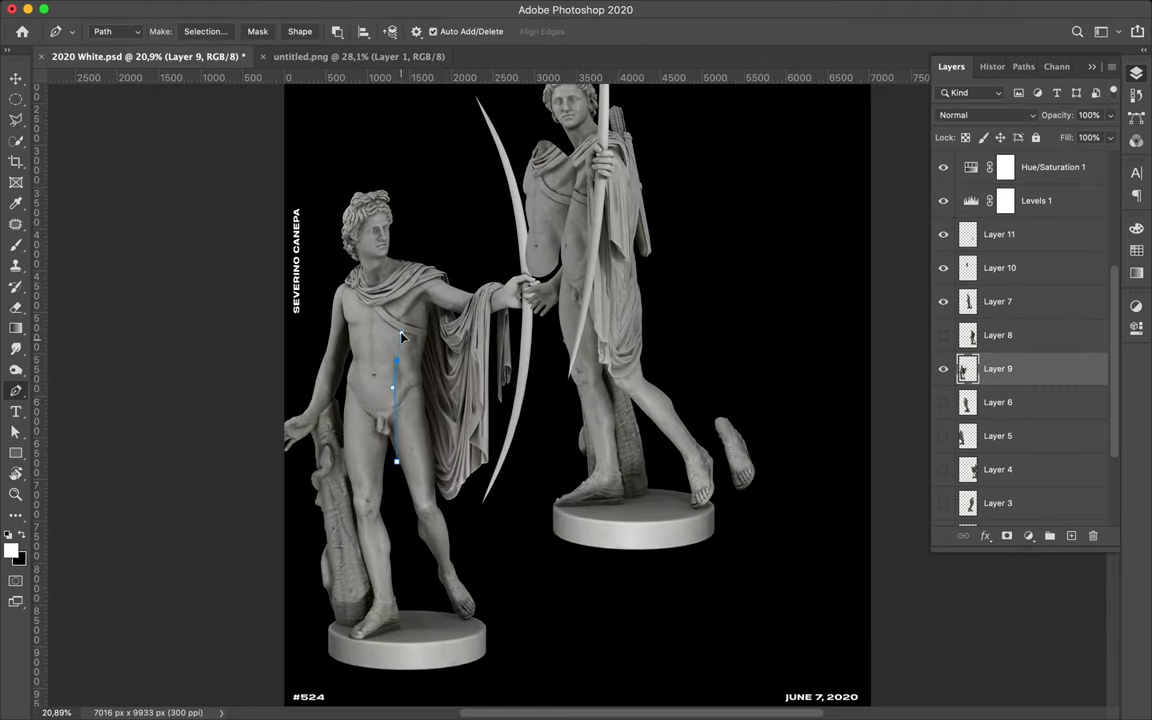
pyautogui.scroll(2, 452, 196)
pyautogui.click(462, 155)
pyautogui.click(528, 143)
pyautogui.click(586, 343)
pyautogui.click(408, 536)
pyautogui.click(205, 31)
pyautogui.press('Return')
pyautogui.hotkey('ctrl', 'j')
pyautogui.press('v')
pyautogui.moveTo(504, 414)
pyautogui.mouseDown()
pyautogui.moveTo(680, 300)
pyautogui.moveTo(710, 300)
pyautogui.mouseUp()
# - Redo the bow copy as Layer 12 and place it beside the right statue
pyautogui.hotkey('ctrl', 'z')
pyautogui.hotkey('ctrl', 'z')
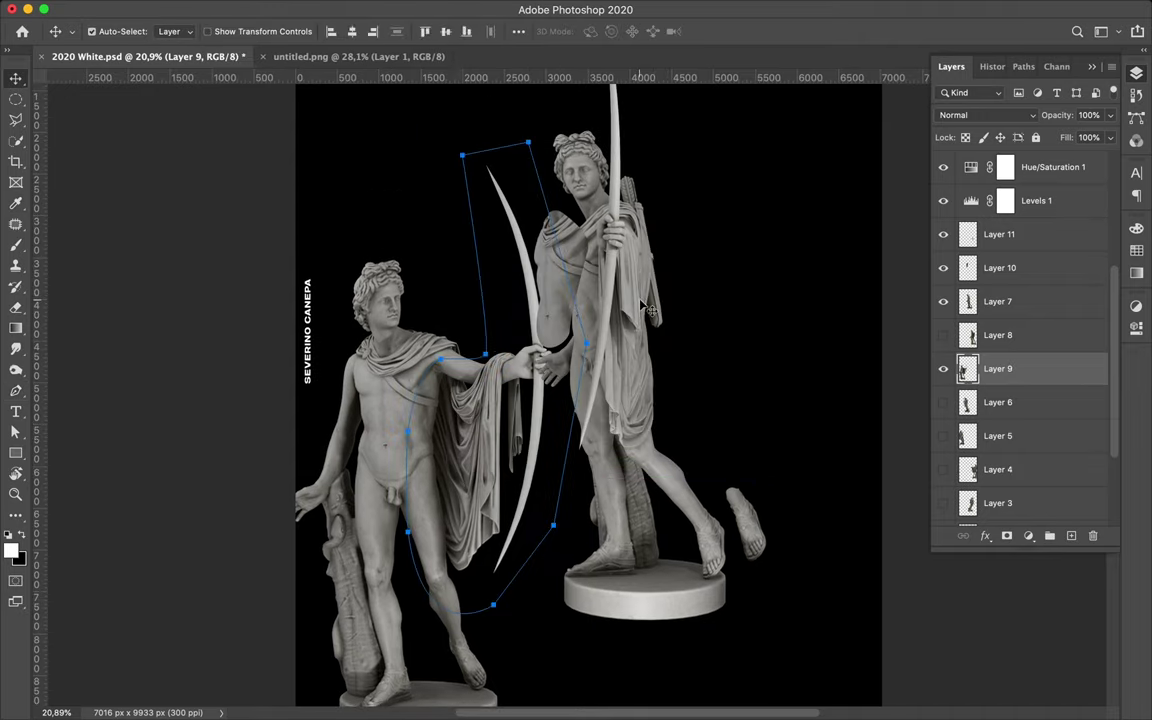
pyautogui.press('a')
pyautogui.press('p')
pyautogui.click(205, 31)
pyautogui.press('Return')
pyautogui.hotkey('ctrl', 'j')
pyautogui.press('v')
pyautogui.moveTo(566, 343)
pyautogui.mouseDown()
pyautogui.moveTo(620, 343)
pyautogui.moveTo(758, 442)
pyautogui.mouseUp()
pyautogui.scroll(-2, 410, 365)
pyautogui.keyDown('ctrl'); pyautogui.click(357, 420); pyautogui.keyUp('ctrl')
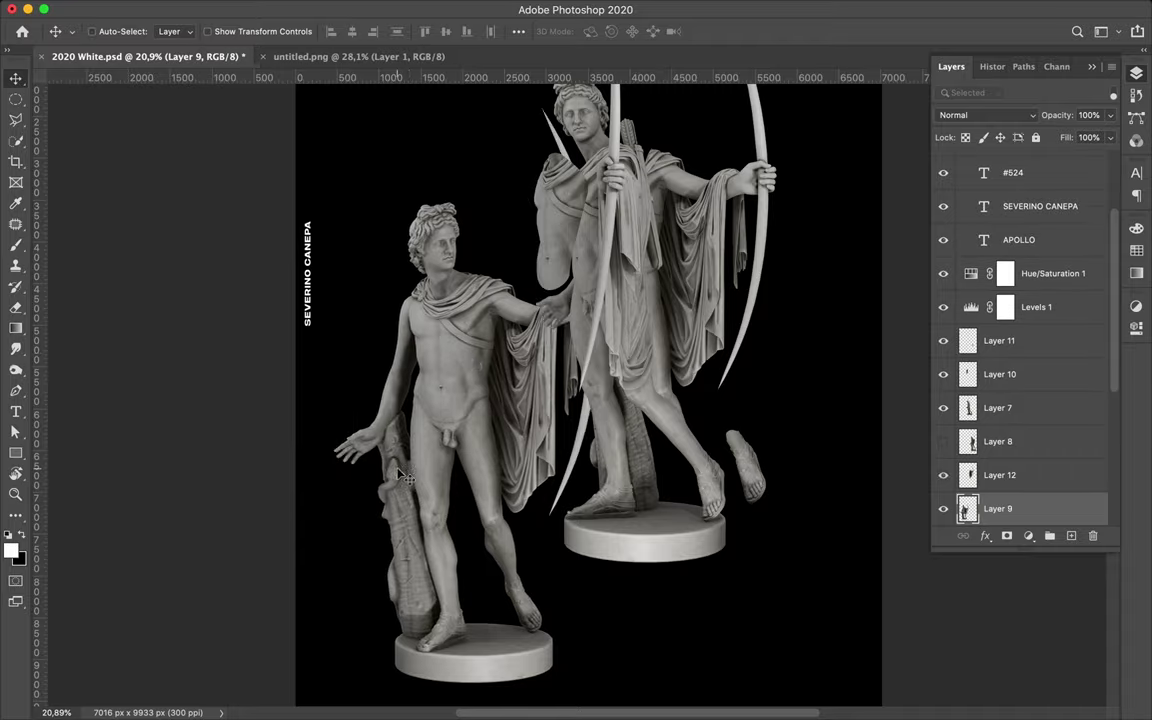
# - Copy the left statue's outlined hand onto a new layer and shift it right
pyautogui.scroll(5, 357, 420)
pyautogui.scroll(2, 399, 475)
pyautogui.press('p')
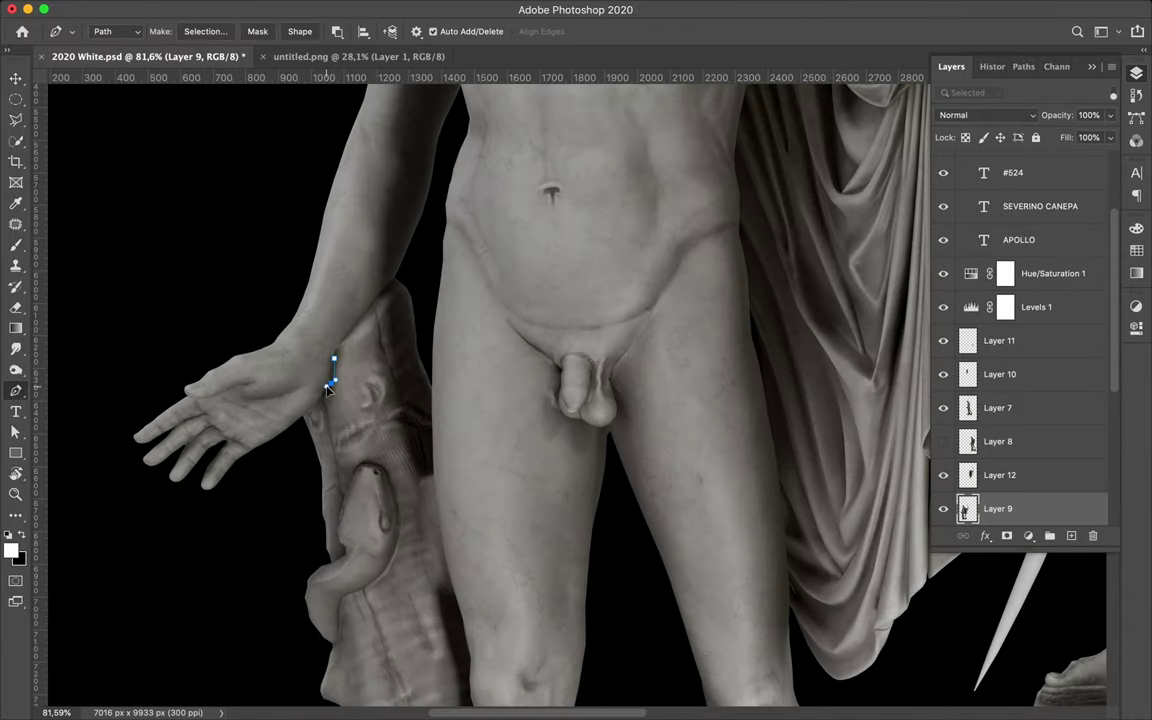
pyautogui.rightClick(370, 418)
pyautogui.click(661, 288)
pyautogui.press('v')
pyautogui.scroll(-4, 540, 298)
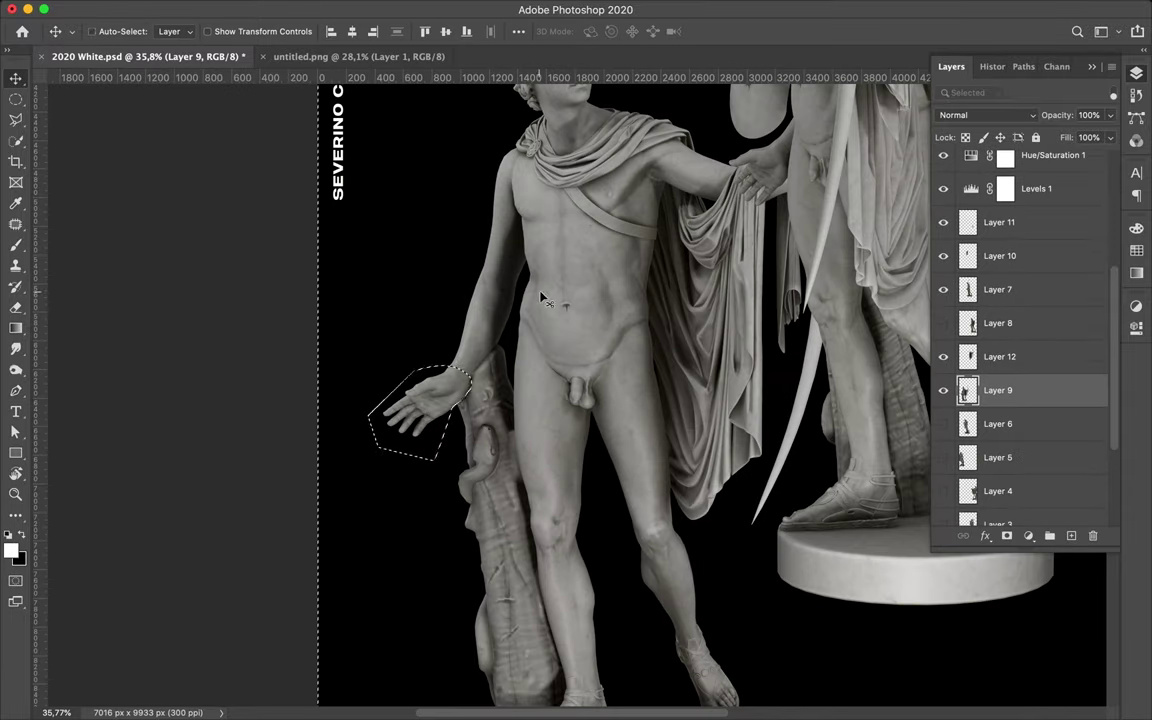
pyautogui.hotkey('ctrl', 'j')
pyautogui.moveTo(484, 330); pyautogui.dragTo(452, 330)
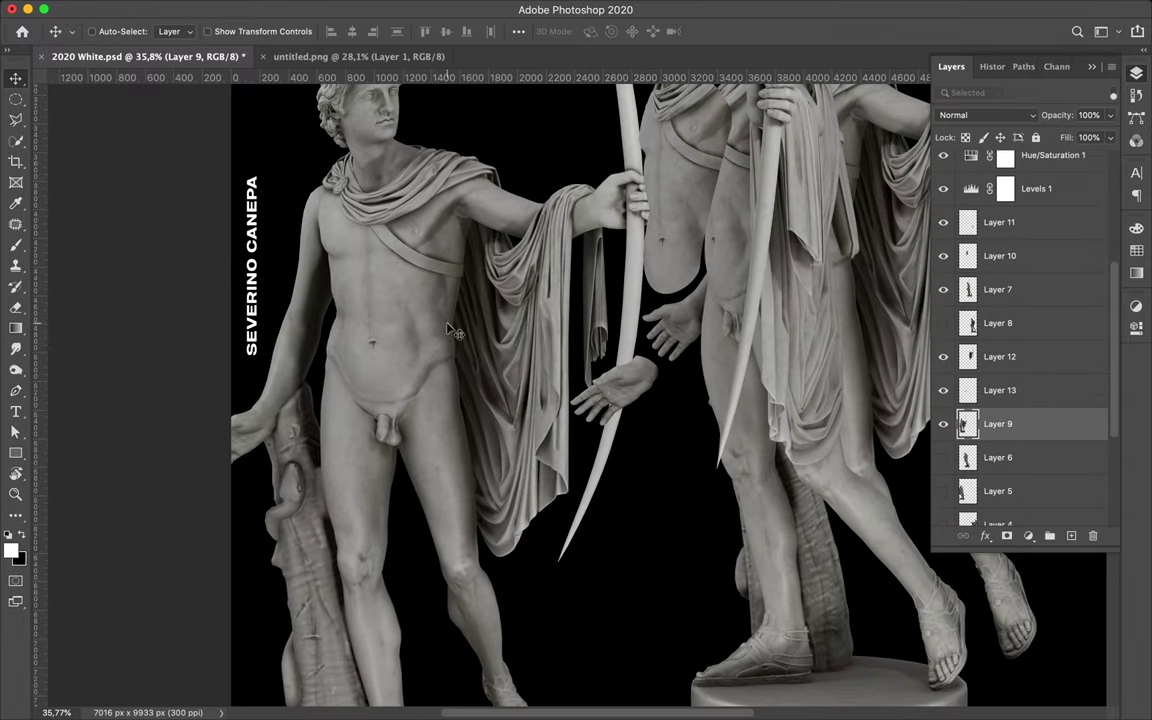
# - Copy the left statue's outlined belly onto a new layer and move it up-right
pyautogui.press('p')
pyautogui.click(348, 302)
pyautogui.moveTo(375, 371); pyautogui.dragTo(408, 372)
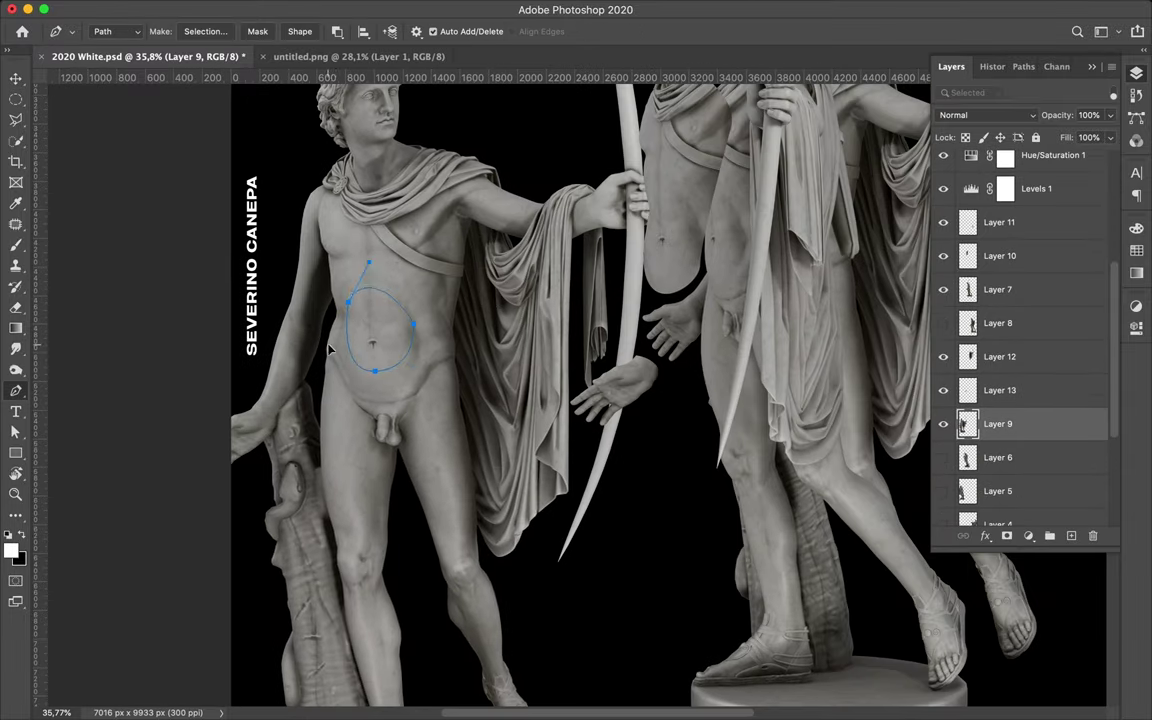
pyautogui.click(201, 31)
pyautogui.press('Return')
pyautogui.hotkey('ctrl', 'j')
pyautogui.press('v')
pyautogui.moveTo(380, 310); pyautogui.dragTo(605, 240)
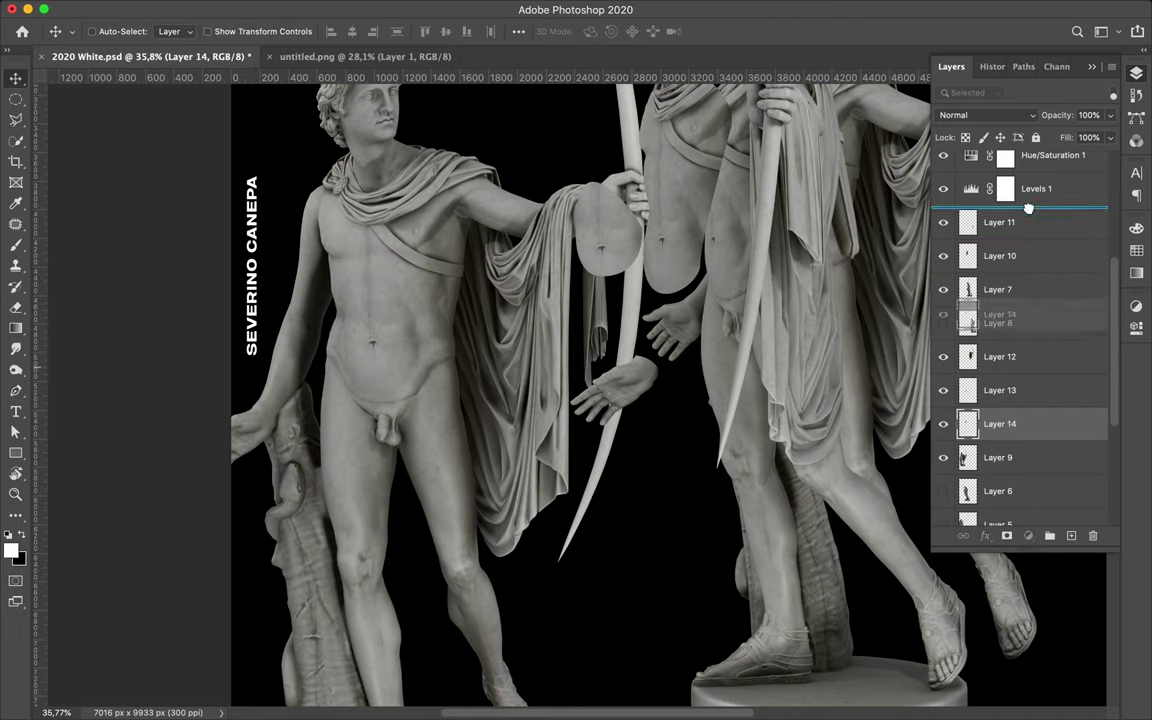
# - Move Layer 14 to the top of the stack and lower the Layer 12 bow copy 191 px
pyautogui.moveTo(998, 423); pyautogui.dragTo(998, 205)
pyautogui.click(940, 460)
pyautogui.click(943, 457)
pyautogui.click(1000, 222)
pyautogui.moveTo(605, 240); pyautogui.dragTo(612, 228)
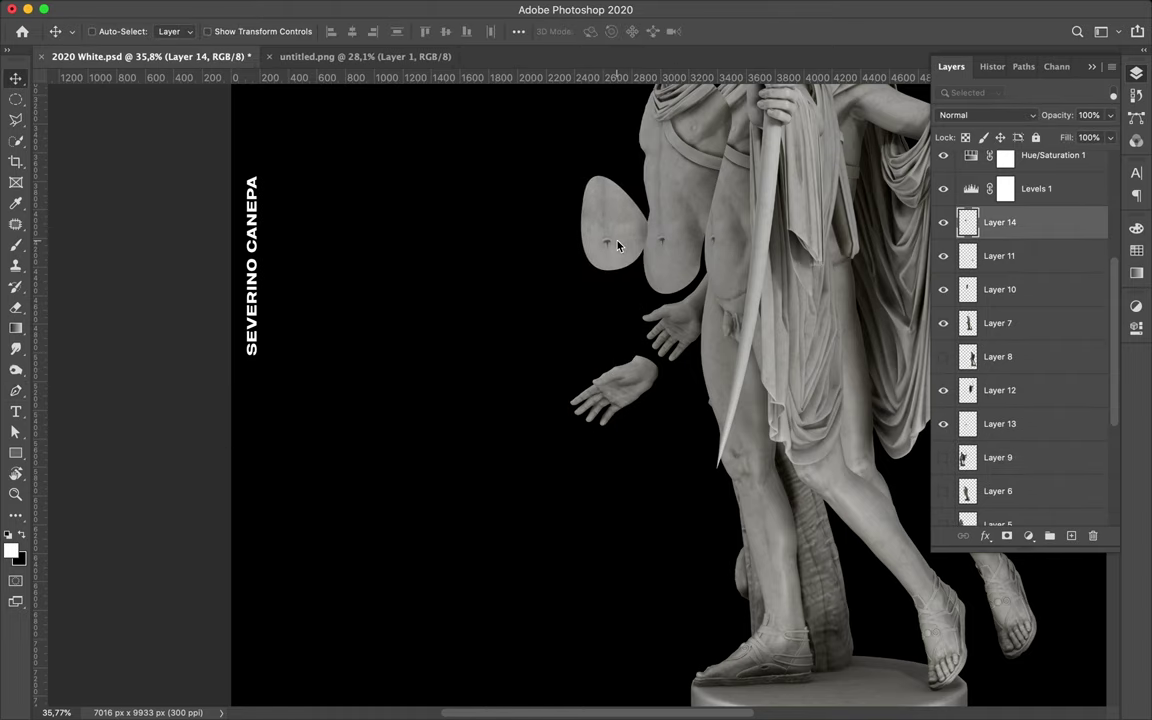
pyautogui.scroll(-3, 940, 275)
pyautogui.click(943, 266)
pyautogui.scroll(-2, 620, 249)
pyautogui.scroll(-1, 620, 249)
pyautogui.click(1000, 199)
pyautogui.moveTo(836, 263); pyautogui.dragTo(836, 315)
# - Glance at the brush presets, then move the left statue up
pyautogui.press('b')
pyautogui.click(105, 31)
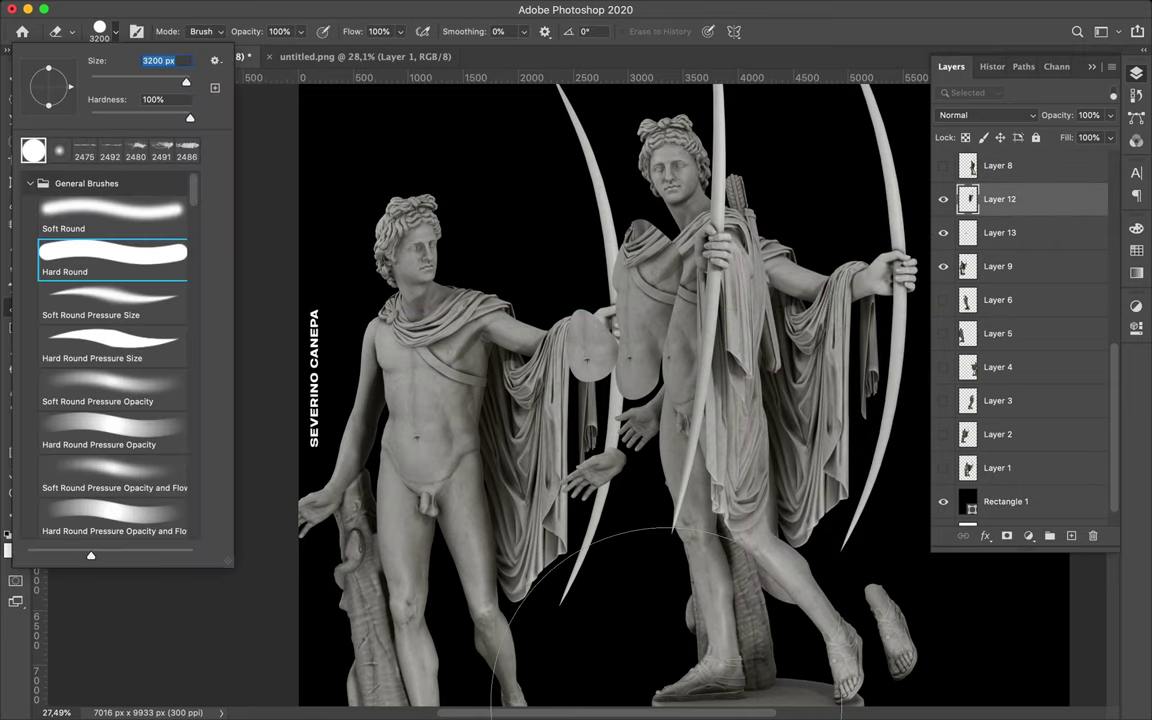
pyautogui.press('Escape')
pyautogui.press('v')
pyautogui.click(1000, 266)
pyautogui.moveTo(455, 428); pyautogui.dragTo(452, 318)
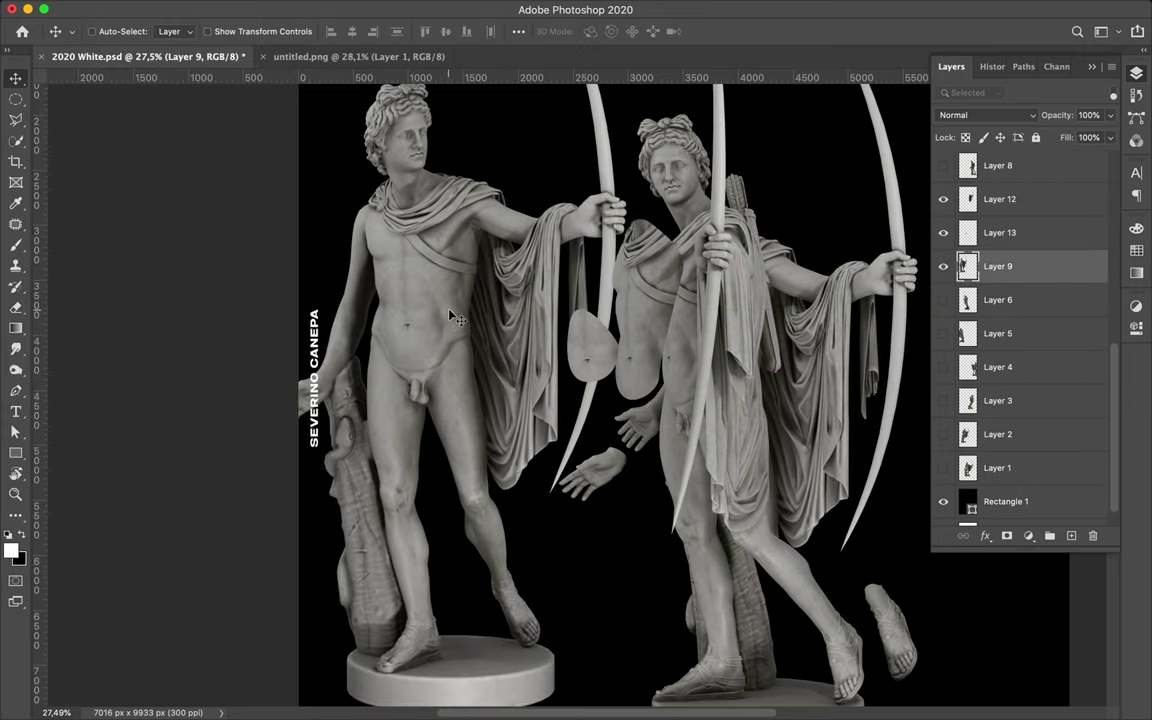
# - Hide the old left pose and drag Layer 6's quiver-carrying statue into place
pyautogui.scroll(1, 452, 318)
pyautogui.click(943, 266)
pyautogui.click(943, 300)
pyautogui.click(1000, 300)
pyautogui.moveTo(600, 500); pyautogui.dragTo(470, 380)
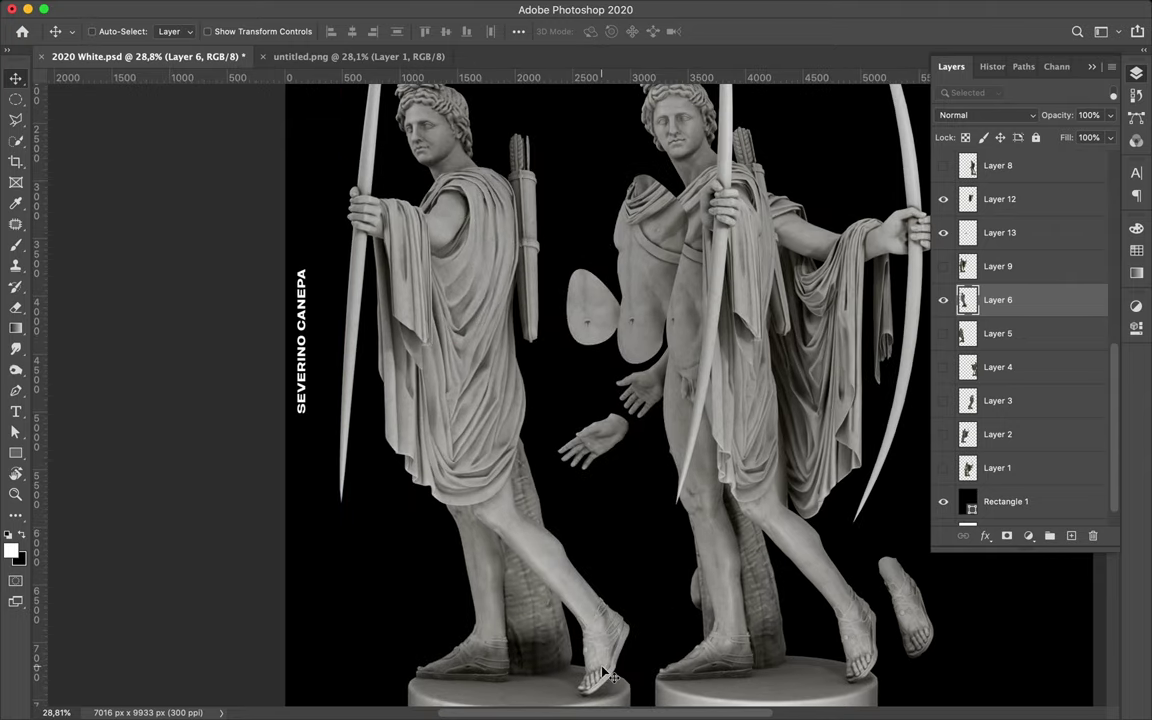
pyautogui.press('p')
pyautogui.scroll(2, 607, 650)
pyautogui.scroll(5, 609, 620)
pyautogui.scroll(5, 517, 571)
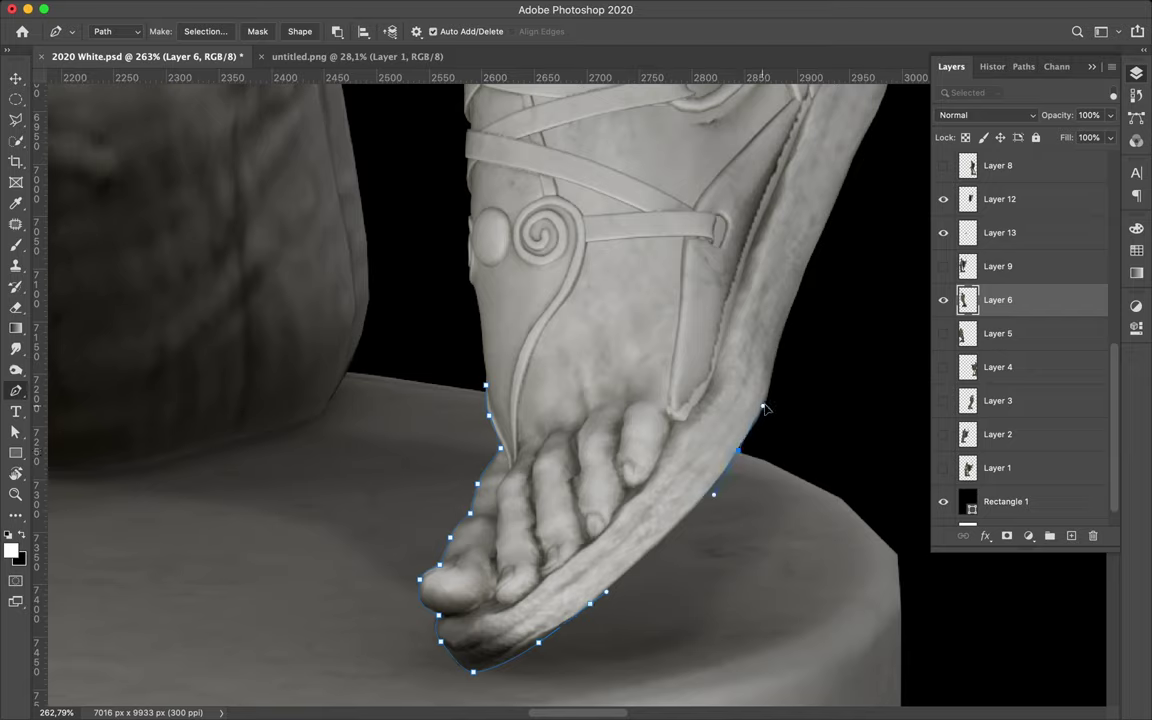
# - Copy Layer 6's sandaled foot onto new Layer 15 beside the right statue, raised in the stack
pyautogui.scroll(-3, 762, 410)
pyautogui.click(766, 345)
pyautogui.scroll(3, 762, 210)
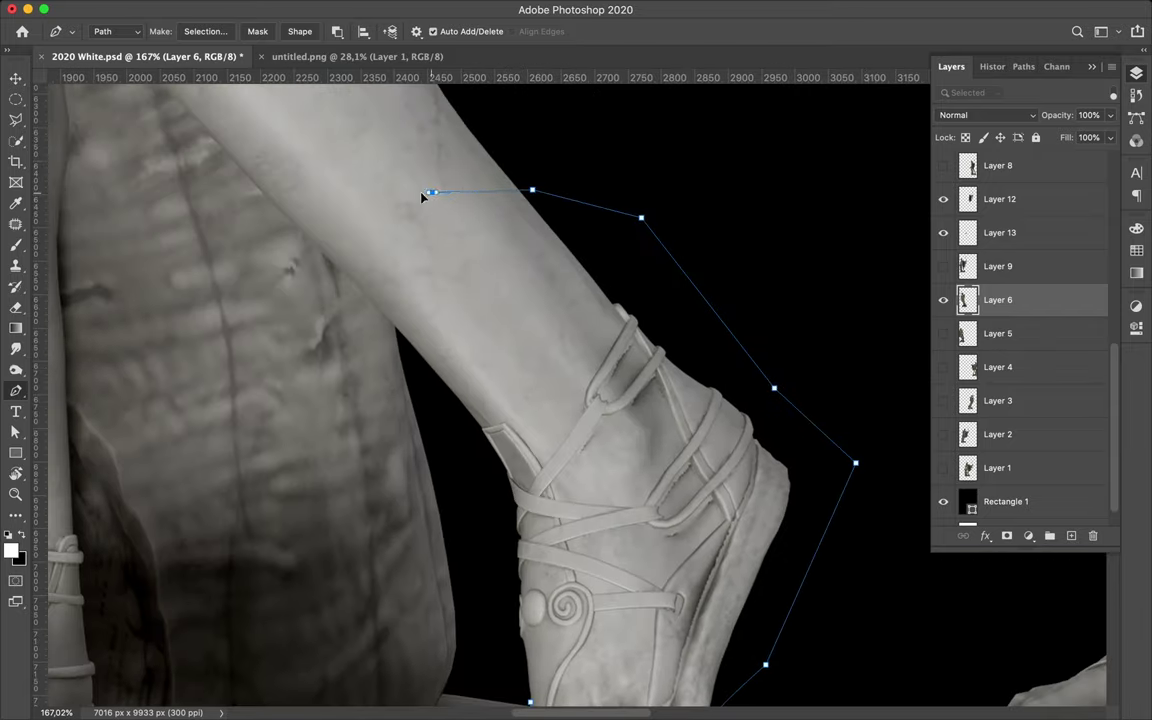
pyautogui.scroll(-5, 386, 308)
pyautogui.click(205, 31)
pyautogui.press('Return')
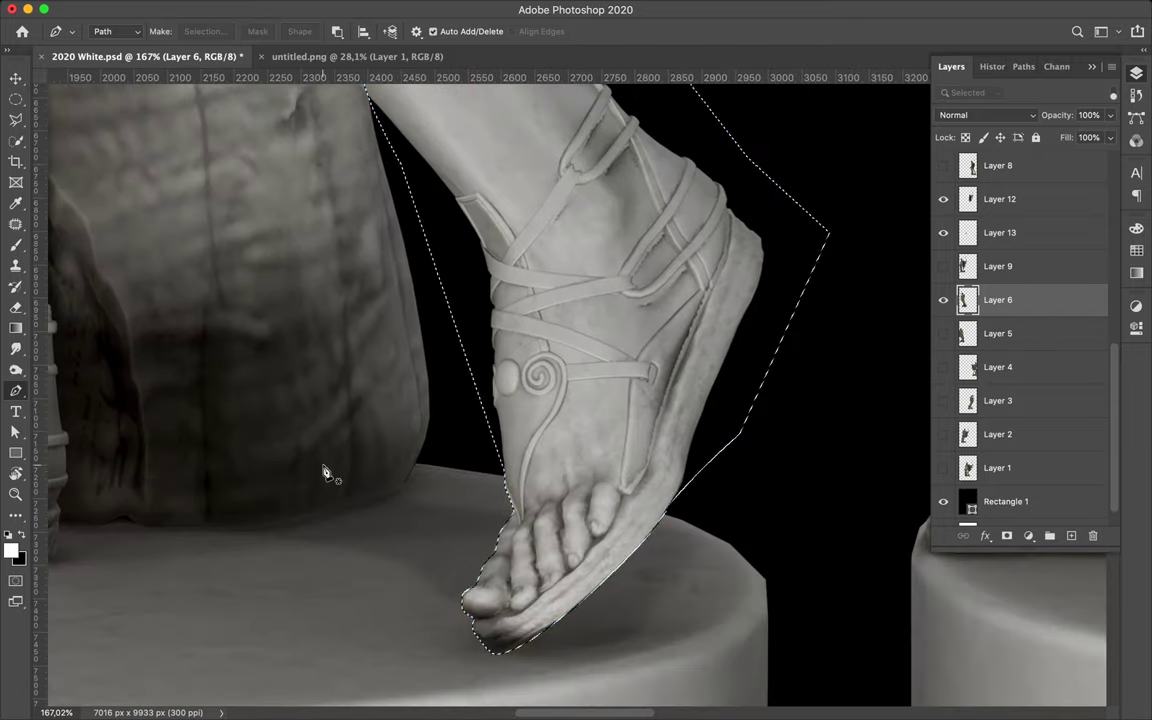
pyautogui.hotkey('ctrl', 'j')
pyautogui.scroll(-2, 556, 474)
pyautogui.press('v')
pyautogui.hotkey('ctrl', '0')
pyautogui.moveTo(505, 518); pyautogui.dragTo(733, 504)
pyautogui.moveTo(658, 543); pyautogui.dragTo(648, 533)
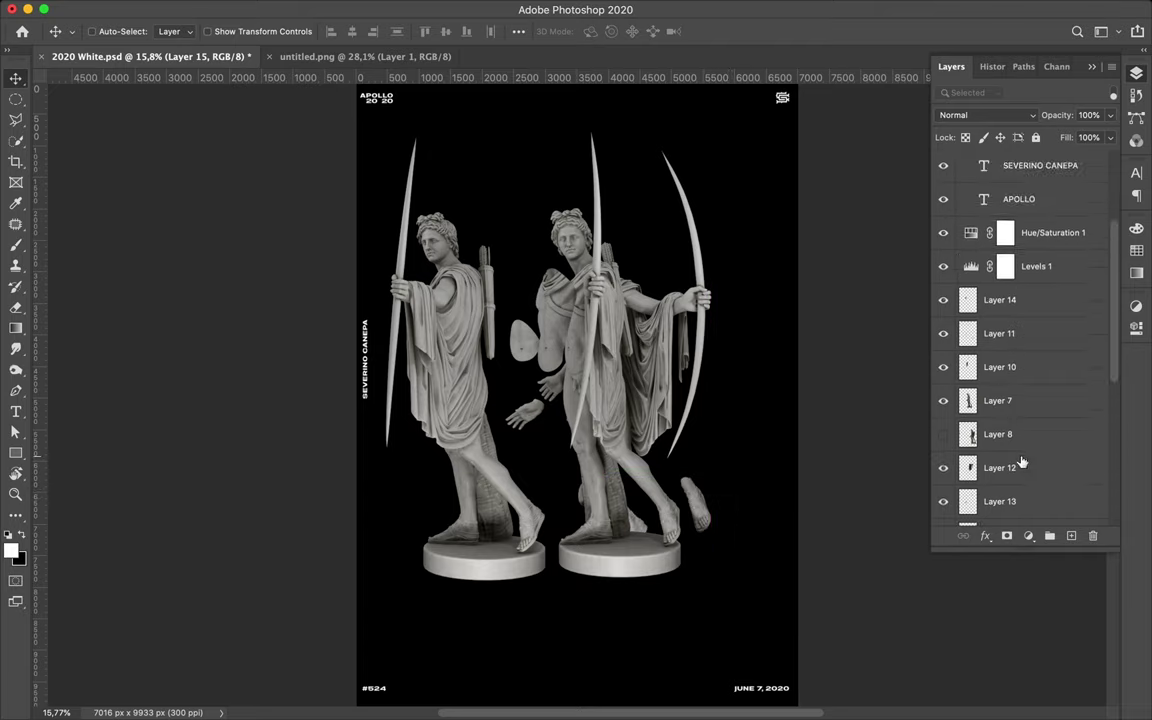
pyautogui.hotkey('ctrl', 'shift', ']')
# - Hide the Layer 6 statue and move Layer 5's back-view statue to the left edge
pyautogui.click(466, 400)
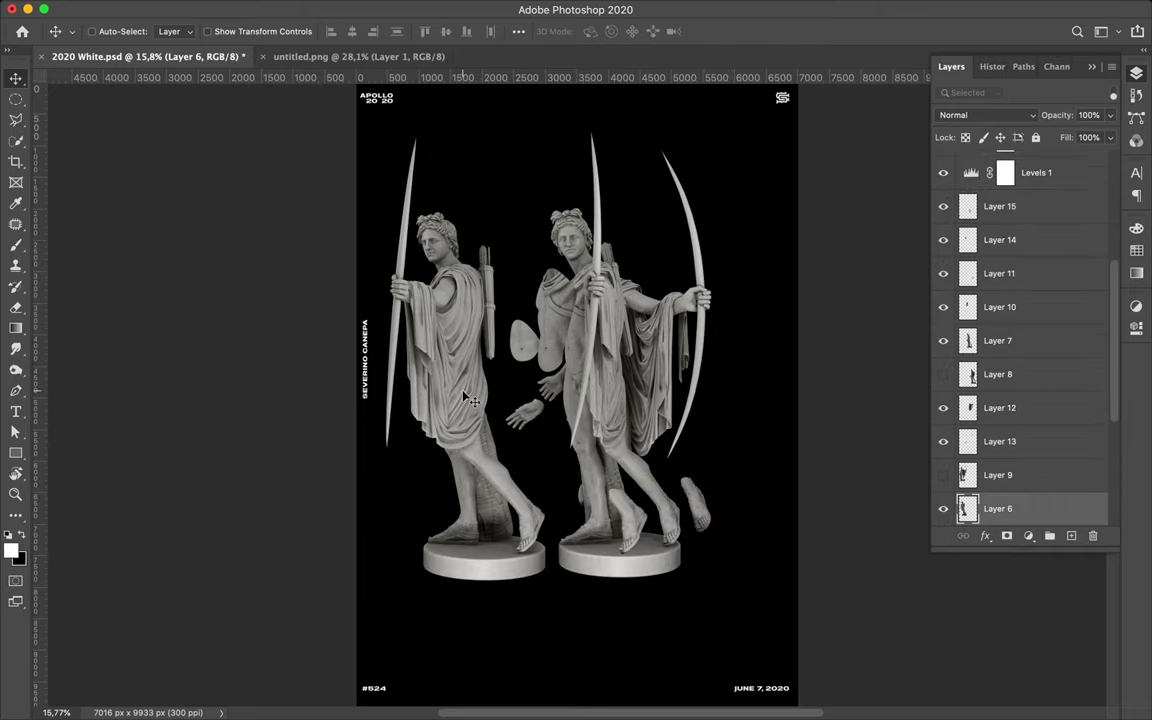
pyautogui.moveTo(466, 400)
pyautogui.mouseDown()
pyautogui.moveTo(540, 352)
pyautogui.moveTo(419, 367)
pyautogui.mouseUp()
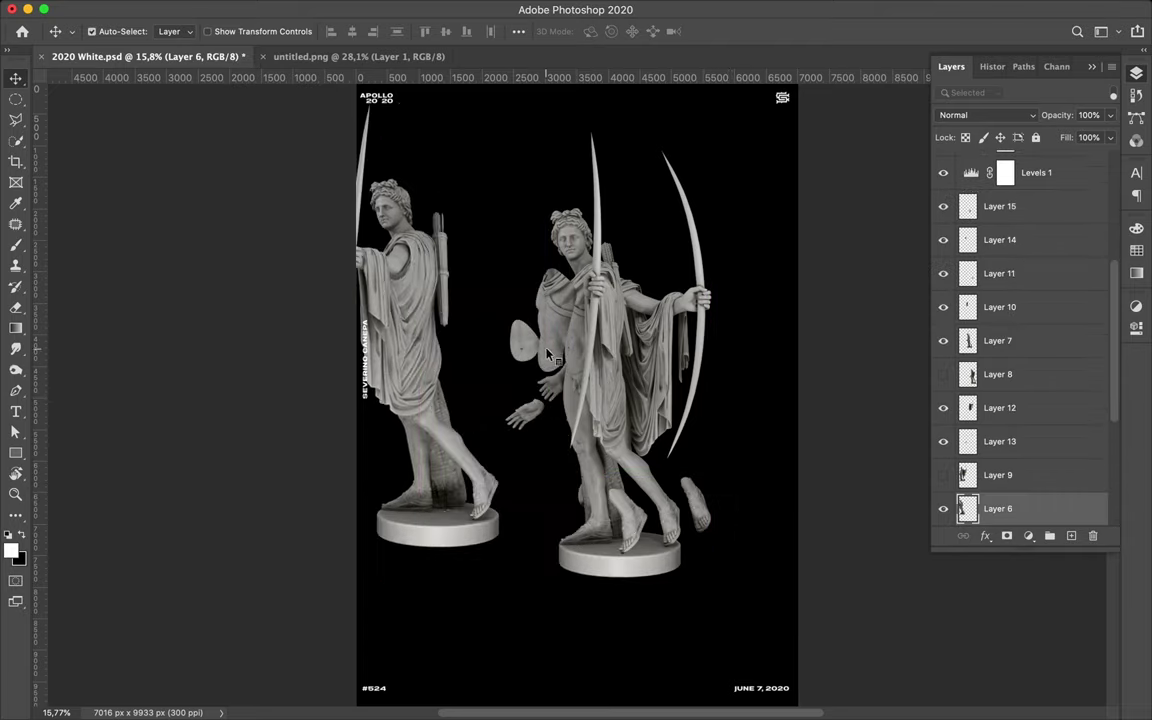
pyautogui.scroll(-3, 950, 363)
pyautogui.click(943, 343)
pyautogui.click(943, 377)
pyautogui.click(1000, 377)
pyautogui.moveTo(380, 330)
pyautogui.mouseDown()
pyautogui.moveTo(450, 320)
pyautogui.moveTo(410, 325)
pyautogui.mouseUp()
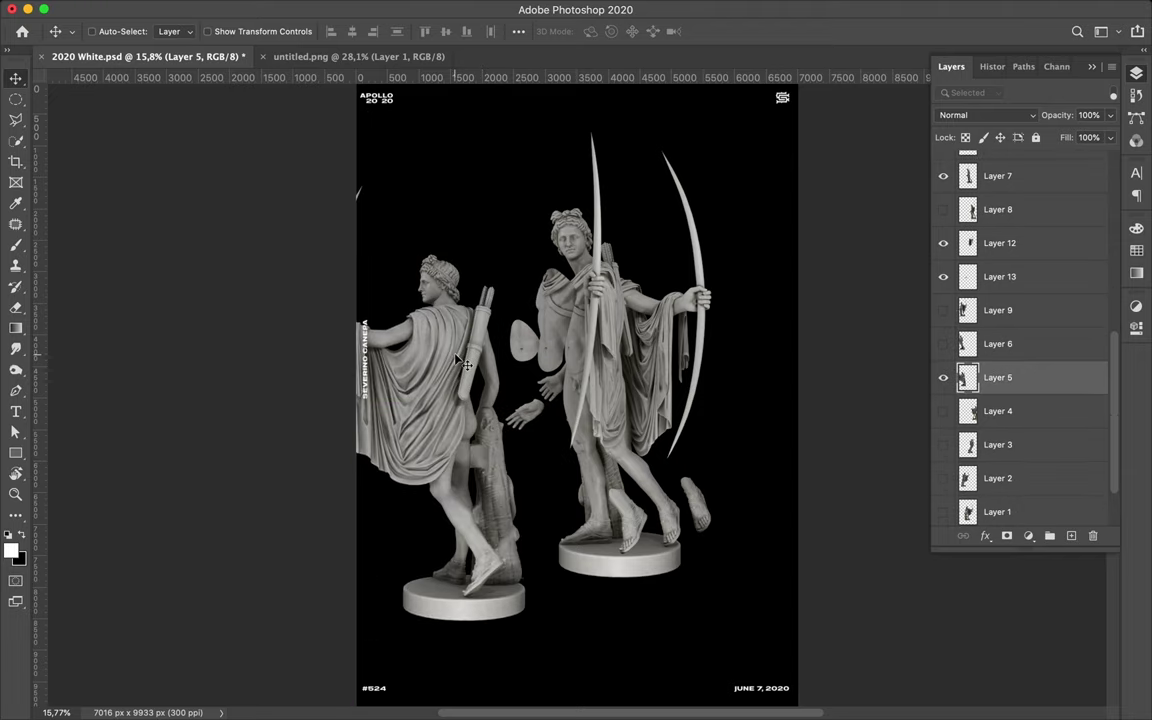
# - Copy the Layer 5 statue's head onto new Layer 16 beside the right statue's head
pyautogui.scroll(2, 405, 277)
pyautogui.scroll(5, 405, 277)
pyautogui.press('p')
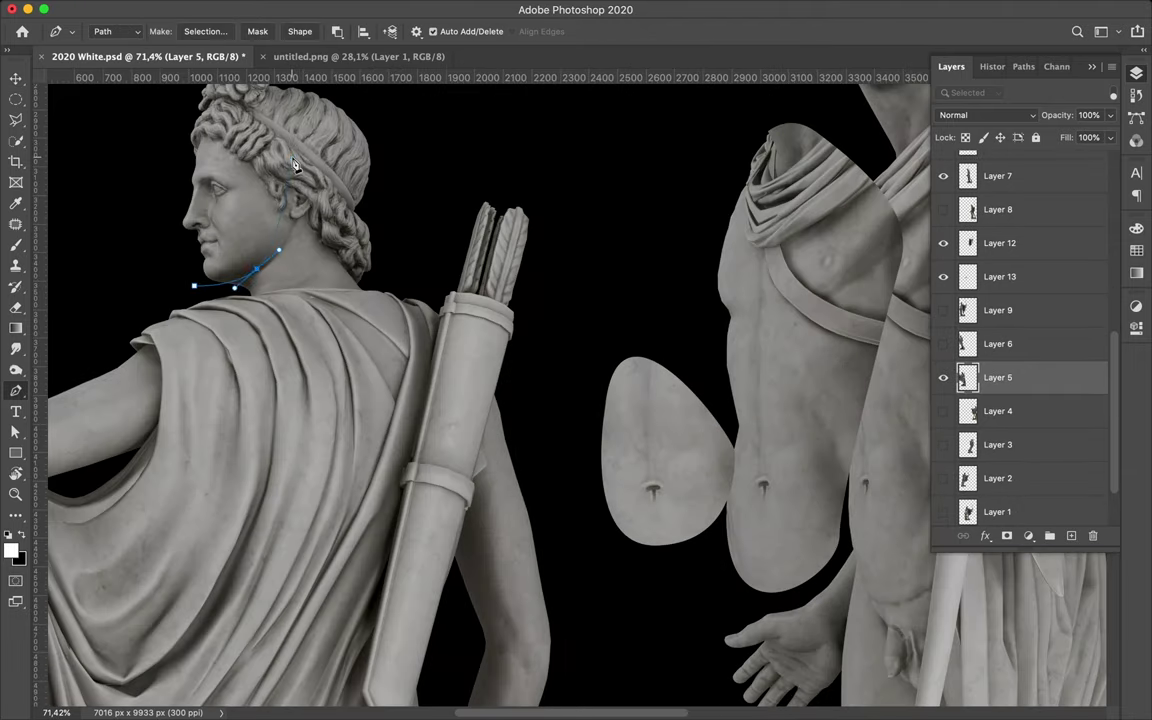
pyautogui.moveTo(292, 155); pyautogui.dragTo(290, 125)
pyautogui.scroll(5, 293, 133)
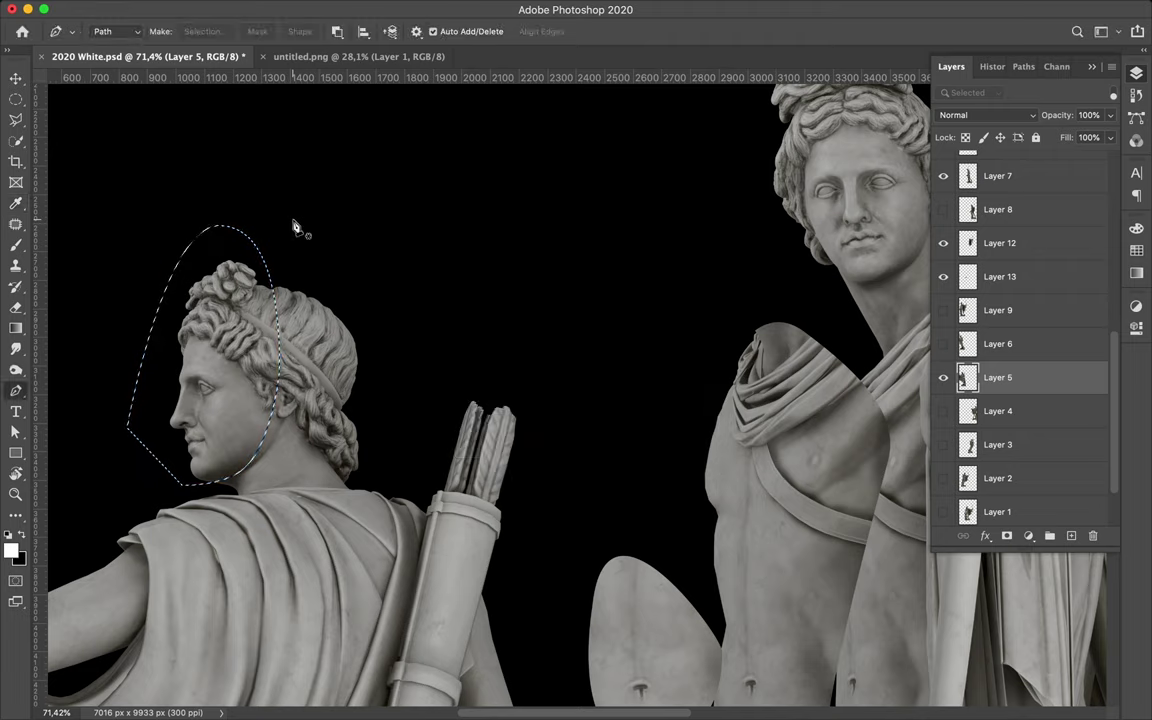
pyautogui.hotkey('ctrl', 'j')
pyautogui.press('v')
pyautogui.moveTo(245, 360); pyautogui.dragTo(770, 210)
# - Shift Layer 4's back-view statue to the right
pyautogui.scroll(-2, 418, 570)
pyautogui.scroll(-2, 418, 570)
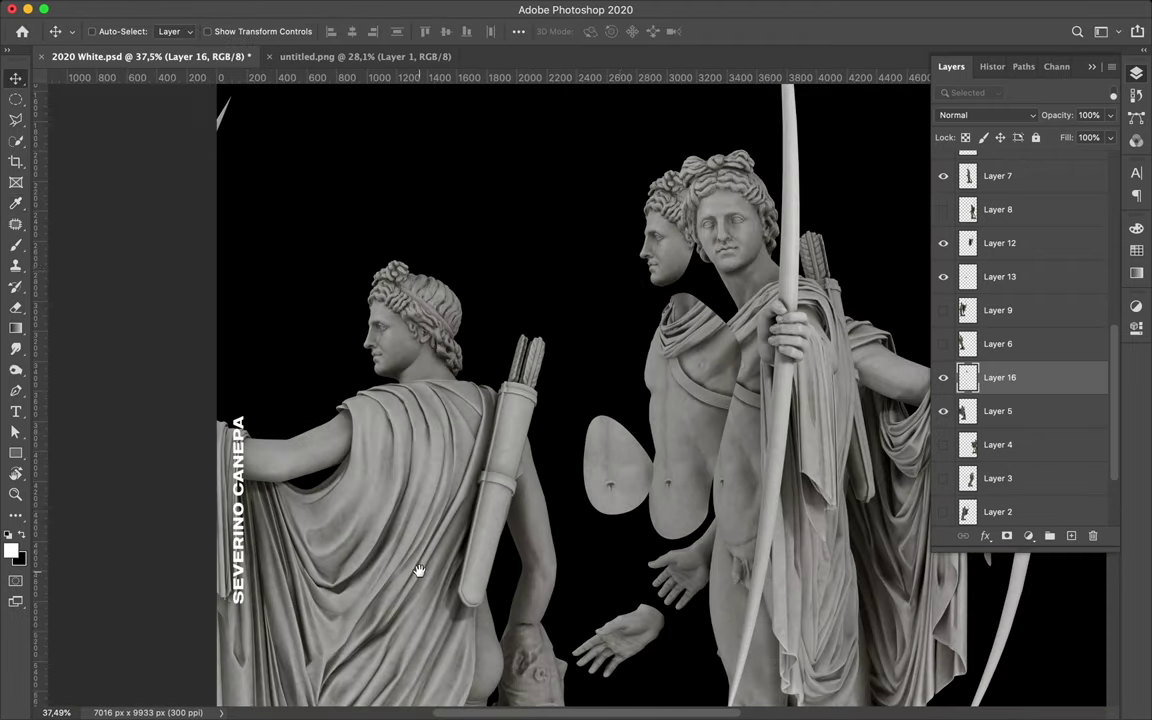
pyautogui.scroll(-3, 418, 570)
pyautogui.scroll(-1, 379, 395)
pyautogui.moveTo(442, 422)
pyautogui.mouseDown()
pyautogui.moveTo(862, 460)
pyautogui.moveTo(552, 463)
pyautogui.mouseUp()
pyautogui.press('p')
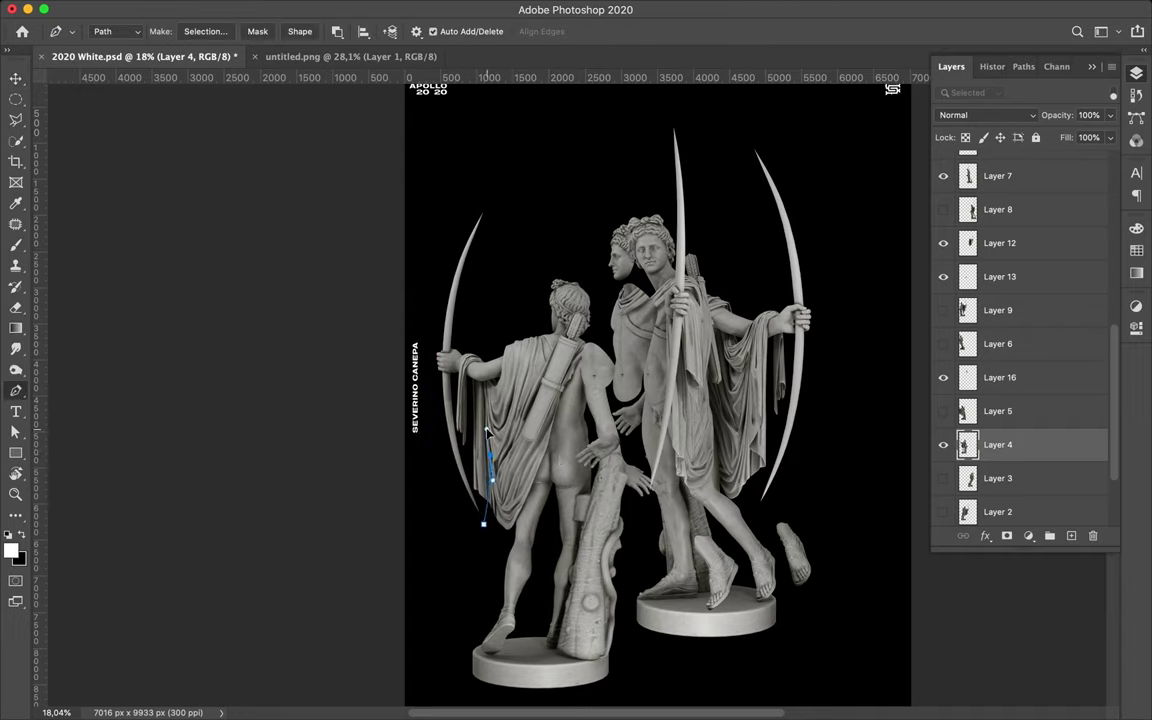
# - Copy the traced bow arm to Layer 17, hide the back-view statue, and place the arm left of centre
pyautogui.click(205, 31)
pyautogui.press('Return')
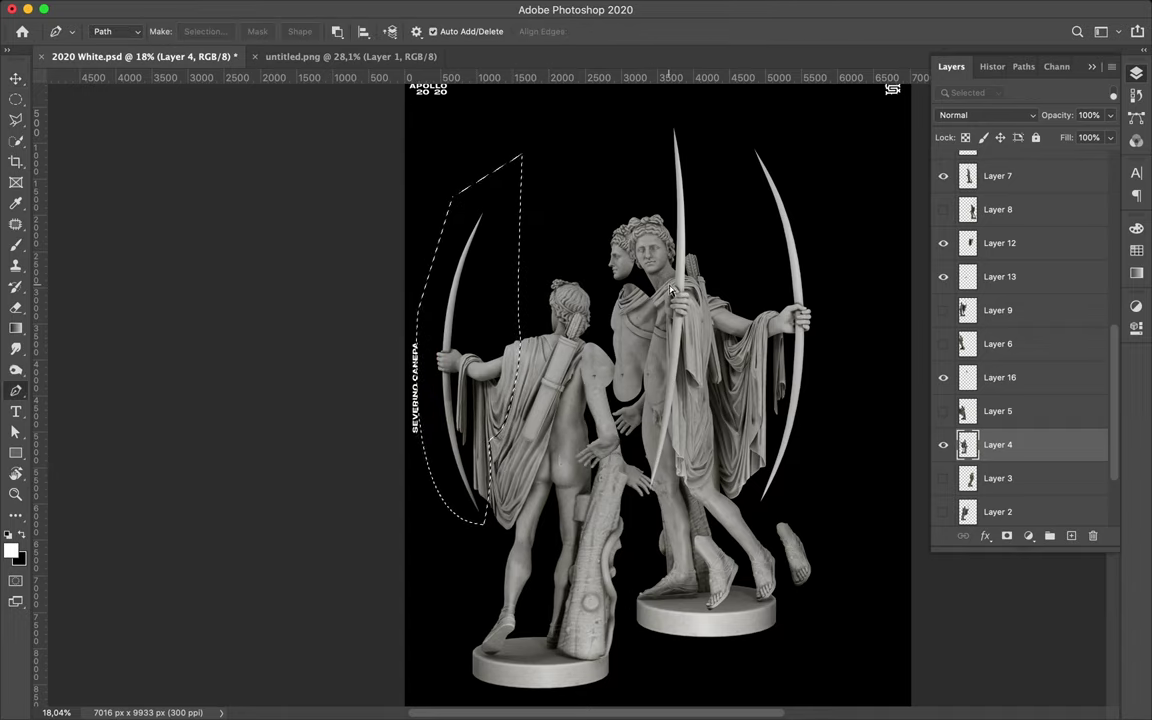
pyautogui.hotkey('ctrl', 'j')
pyautogui.press('v')
pyautogui.moveTo(470, 350); pyautogui.dragTo(580, 290)
pyautogui.click(943, 478)
pyautogui.moveTo(1000, 444); pyautogui.dragTo(1010, 305)
pyautogui.moveTo(625, 335)
pyautogui.mouseDown()
pyautogui.moveTo(558, 356)
pyautogui.moveTo(603, 373)
pyautogui.mouseUp()
# - Show Layer 1's front-facing statue and shift it to the left
pyautogui.click(1000, 384)
pyautogui.scroll(-5, 1029, 437)
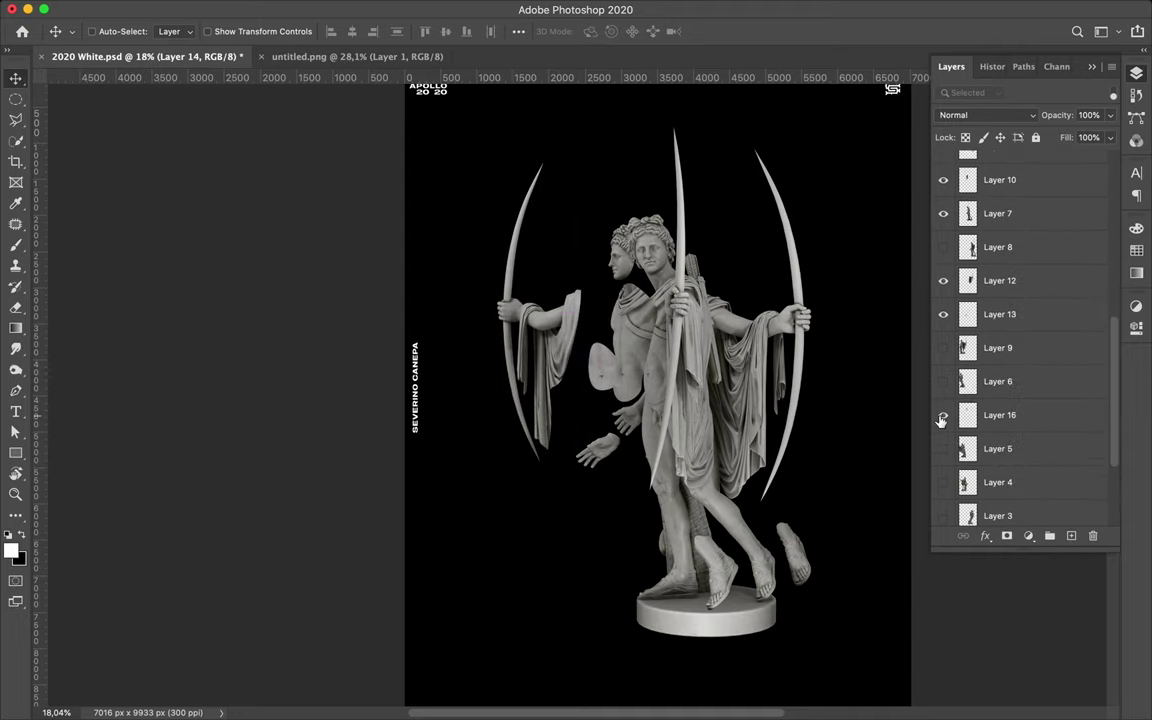
pyautogui.click(943, 508)
pyautogui.click(1000, 508)
pyautogui.moveTo(597, 541); pyautogui.dragTo(405, 535)
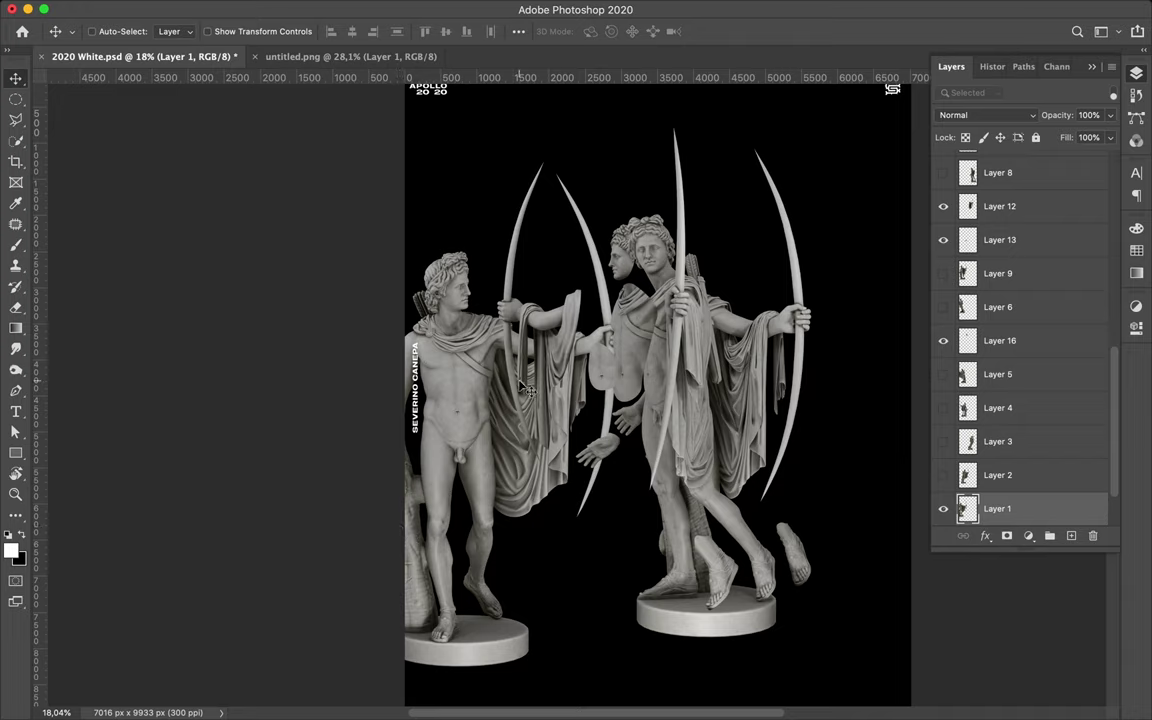
# - Nudge the left statue down-left and copy its bow arm to the right side as Layer 18
pyautogui.moveTo(528, 388)
pyautogui.mouseDown()
pyautogui.moveTo(428, 498)
pyautogui.moveTo(448, 497)
pyautogui.mouseUp()
pyautogui.press('p')
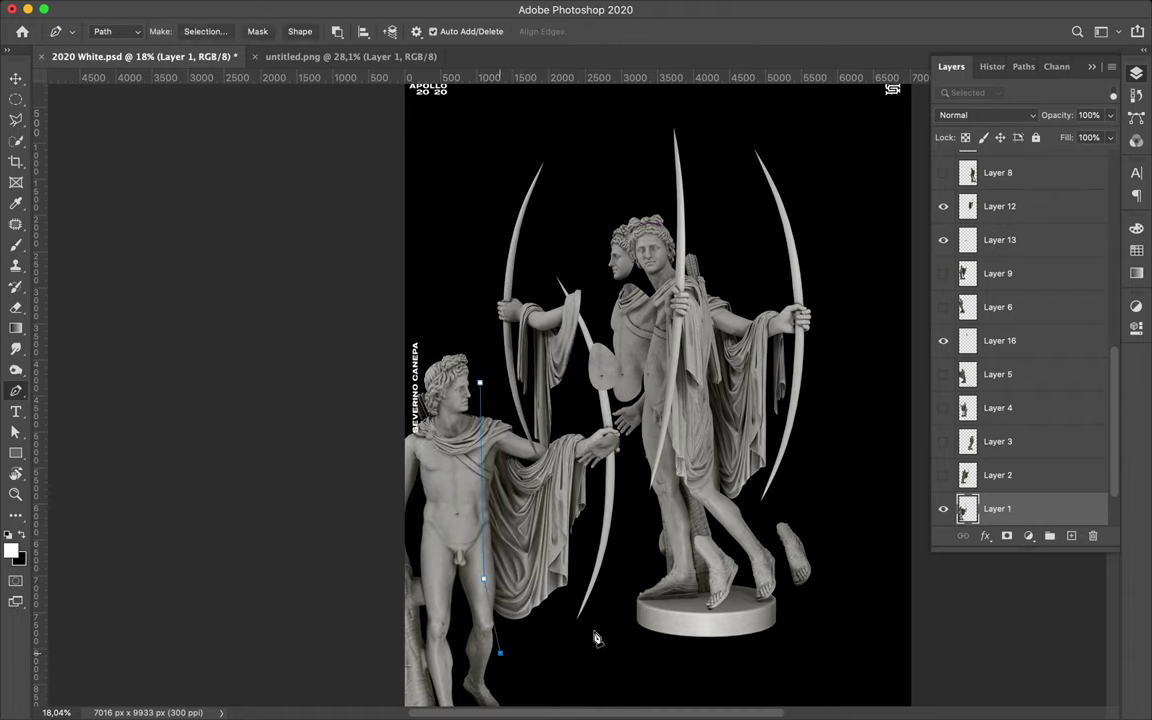
pyautogui.click(205, 31)
pyautogui.press('Return')
pyautogui.hotkey('ctrl', 'j')
pyautogui.press('v')
pyautogui.moveTo(545, 405)
pyautogui.mouseDown()
pyautogui.moveTo(787, 400)
pyautogui.moveTo(700, 364)
pyautogui.mouseUp()
# - Trace the statue's thigh into a selection and save the document
pyautogui.hotkey('alt', '[')
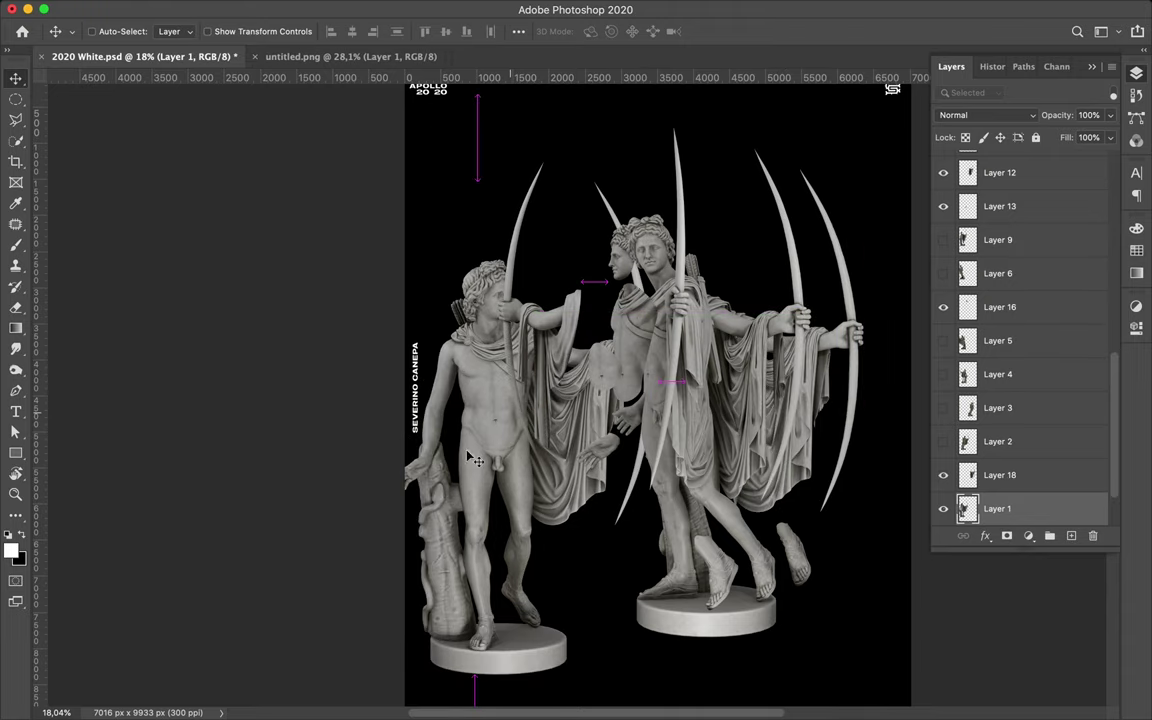
pyautogui.press('p')
pyautogui.keyDown('alt'); pyautogui.scroll(3, 403, 493); pyautogui.keyUp('alt')
pyautogui.scroll(5, 403, 493)
pyautogui.click(232, 300)
pyautogui.click(232, 467)
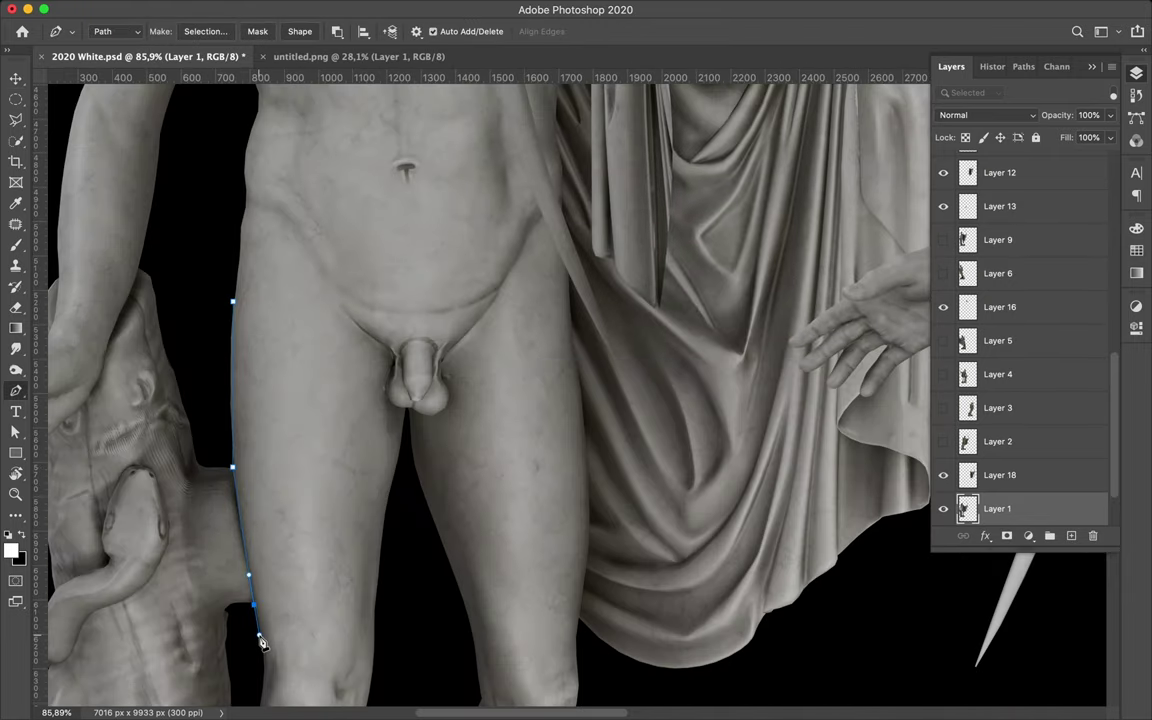
pyautogui.keyDown('alt'); pyautogui.scroll(-3, 195, 428); pyautogui.keyUp('alt')
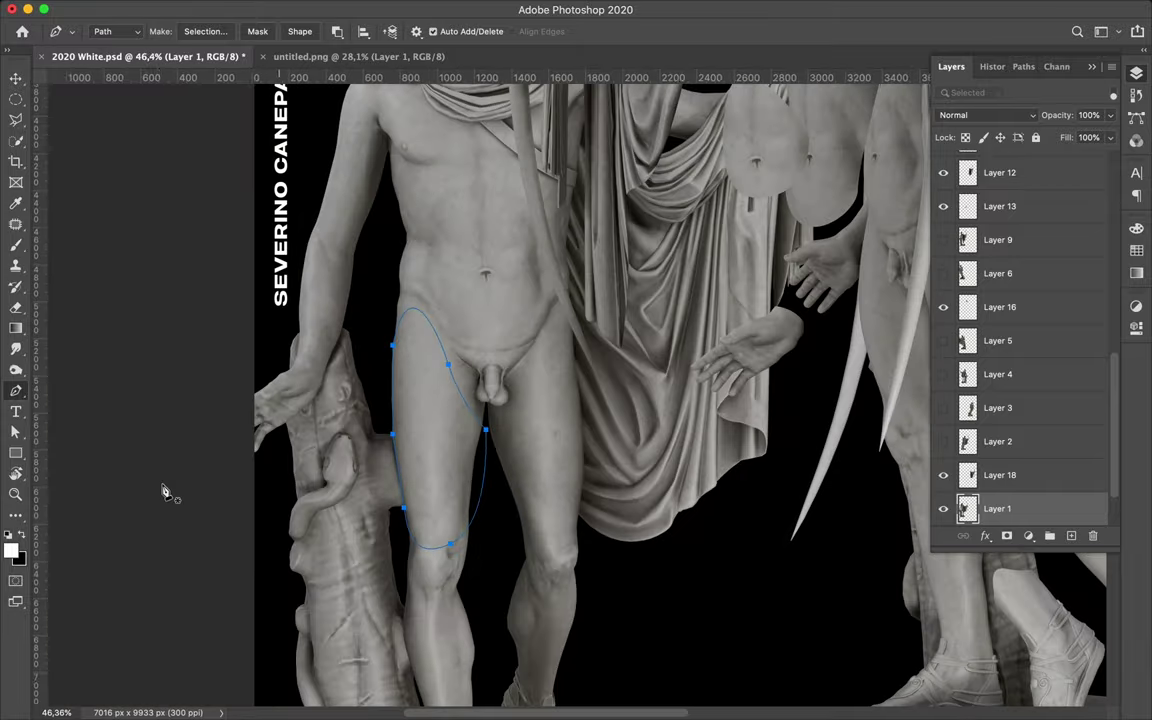
pyautogui.click(205, 31)
pyautogui.click(663, 290)
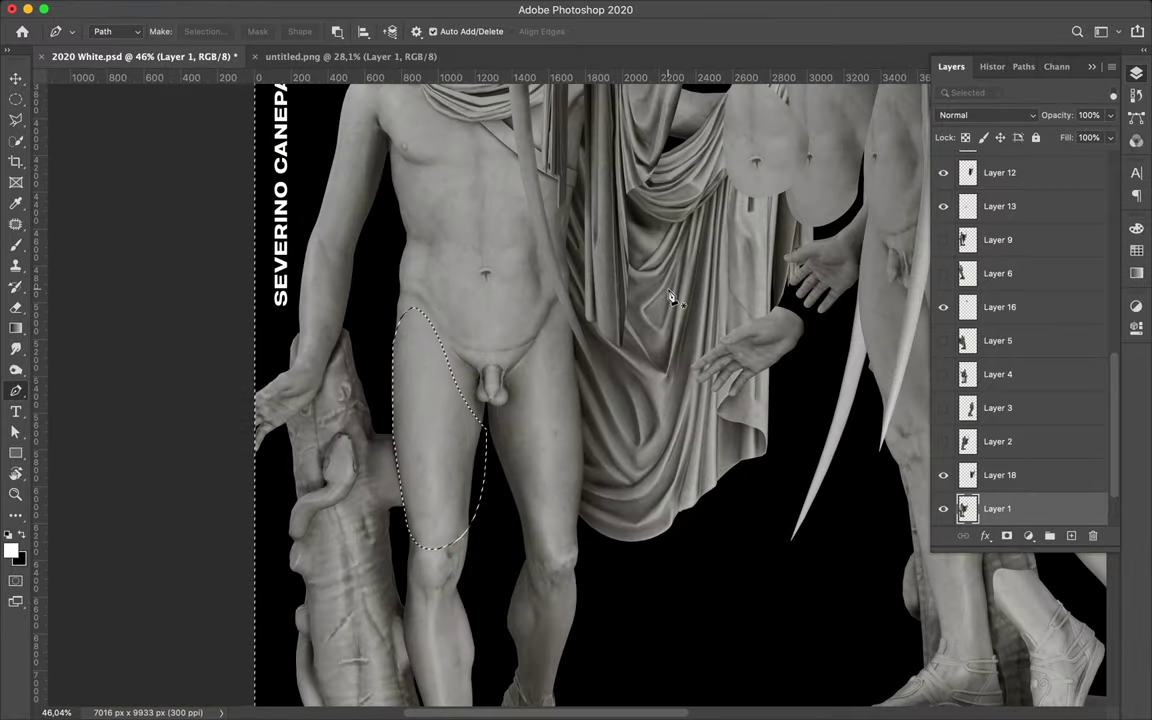
pyautogui.hotkey('ctrl', 'd')
pyautogui.press('v')
pyautogui.hotkey('ctrl', 's')
# - Delete the cut thigh piece, shift the left statue further left, and remove unused hidden statue layers
pyautogui.scroll(-2, 502, 418)
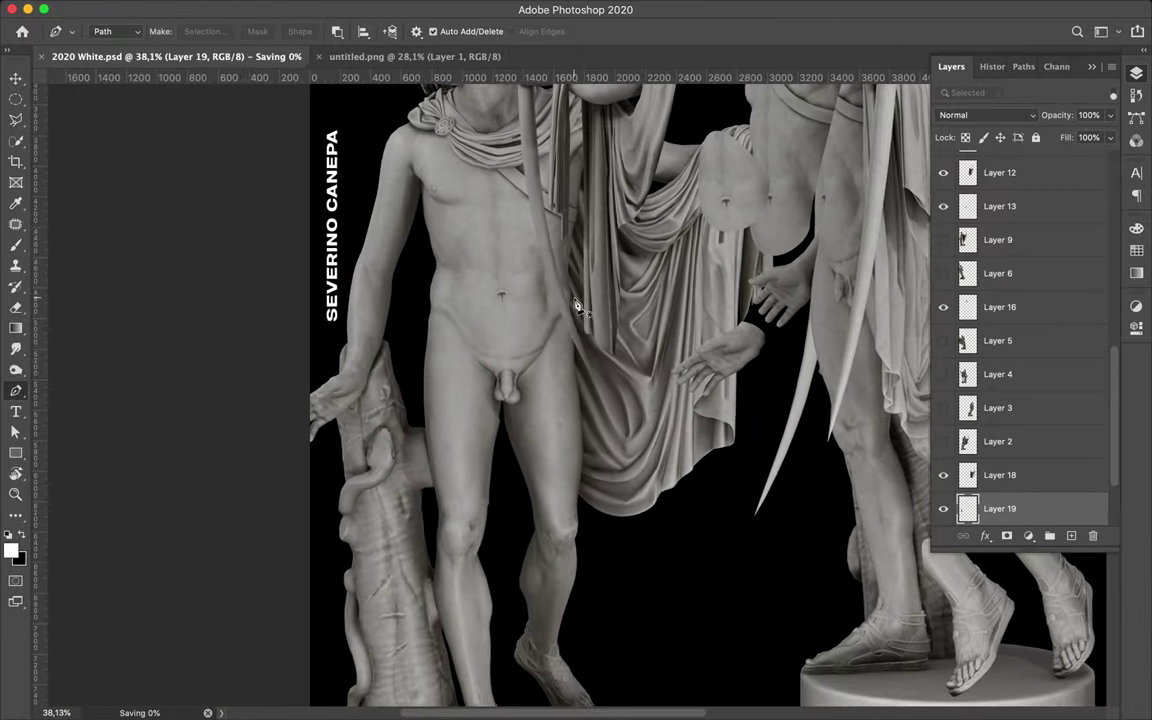
pyautogui.scroll(-1, 460, 470)
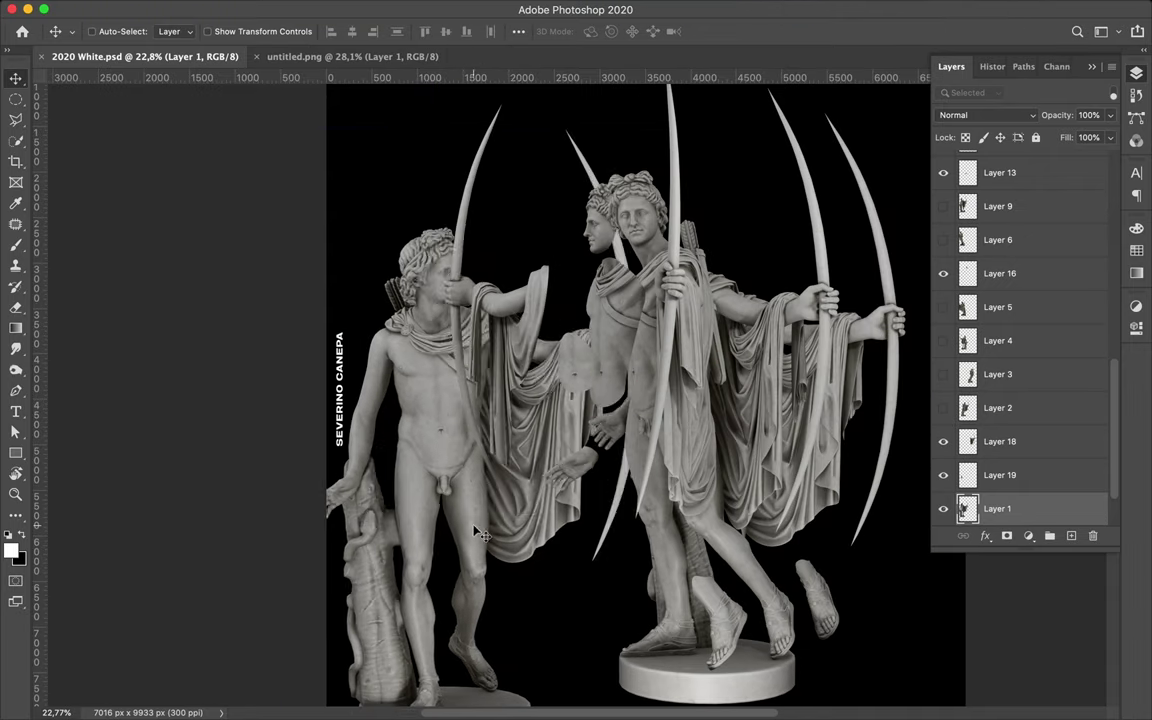
pyautogui.moveTo(419, 520); pyautogui.dragTo(606, 485)
pyautogui.moveTo(586, 500)
pyautogui.mouseDown()
pyautogui.moveTo(517, 585)
pyautogui.moveTo(484, 560)
pyautogui.mouseUp()
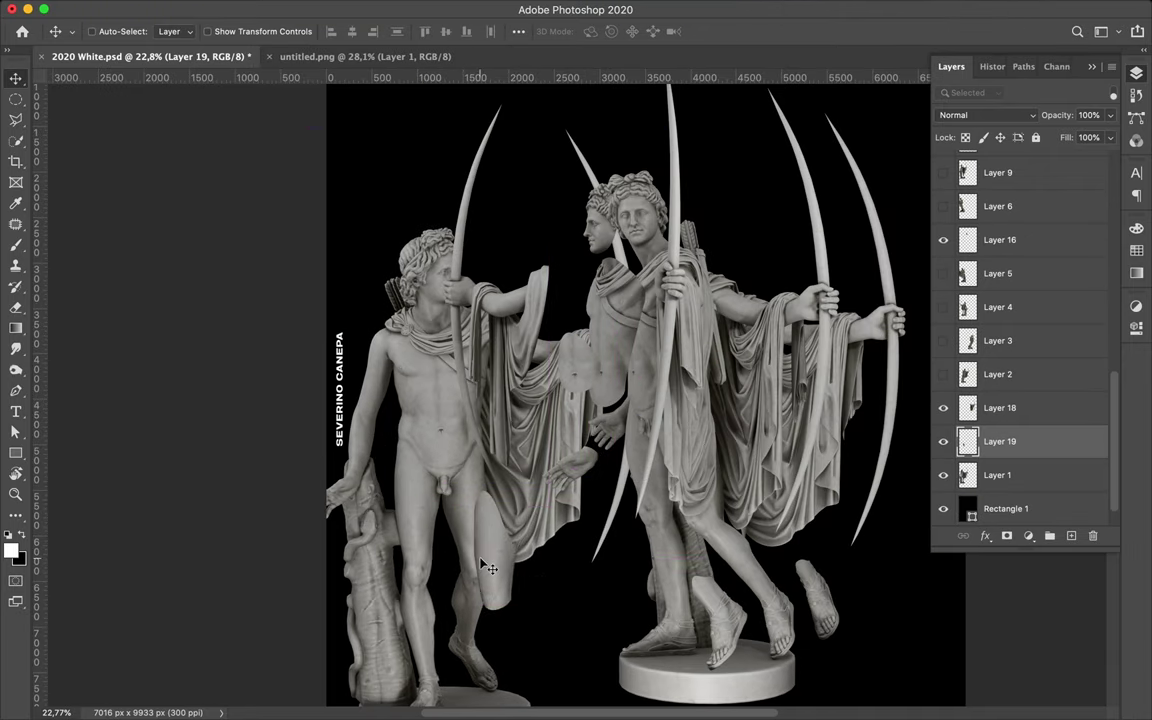
pyautogui.press('Delete')
pyautogui.click(943, 441)
pyautogui.click(943, 441)
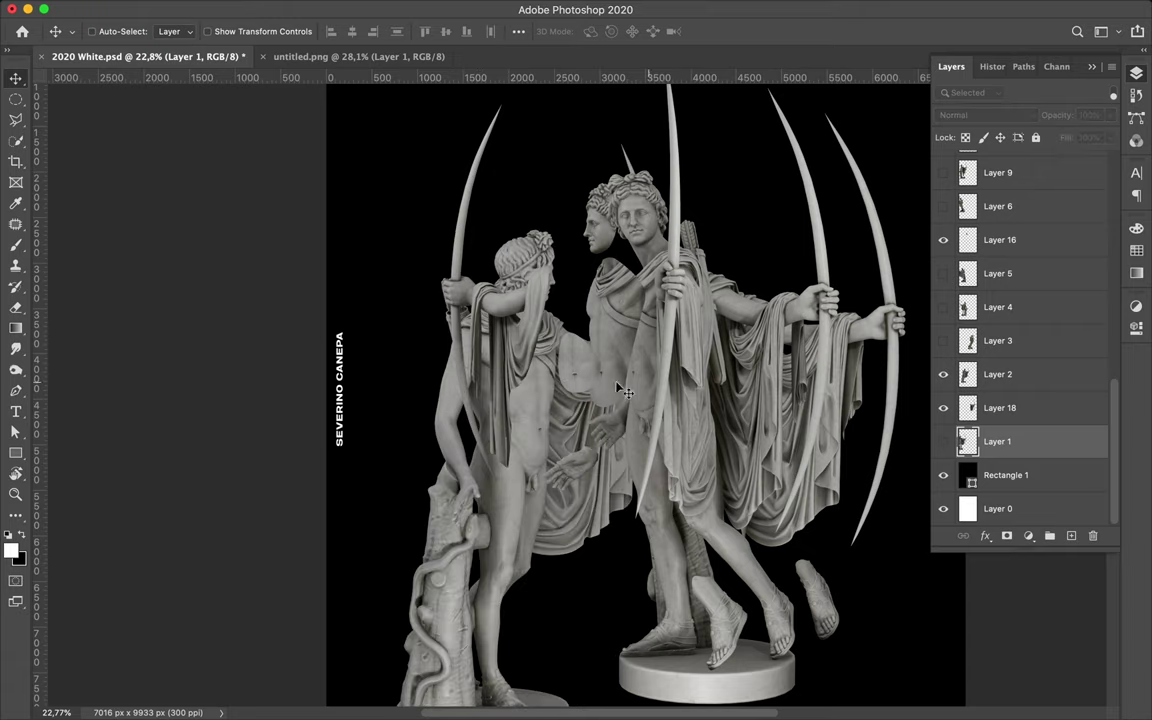
pyautogui.moveTo(545, 362)
pyautogui.mouseDown()
pyautogui.moveTo(465, 362)
pyautogui.moveTo(455, 350)
pyautogui.mouseUp()
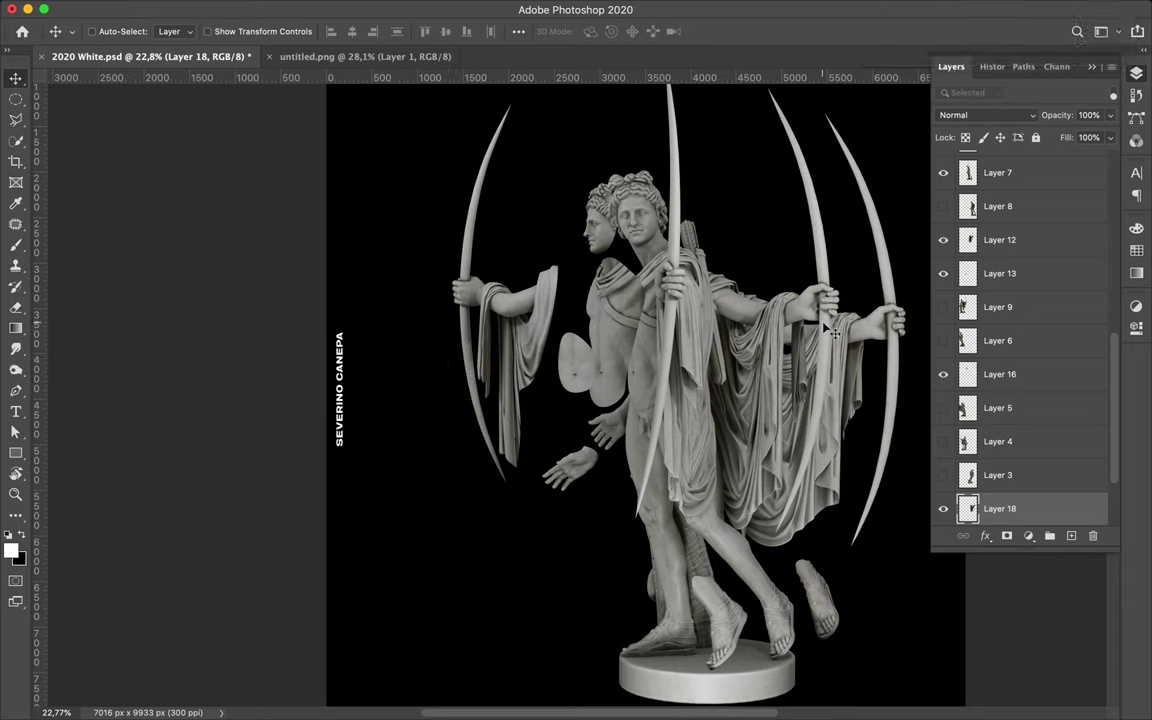
pyautogui.press('Delete')
pyautogui.click(943, 303)
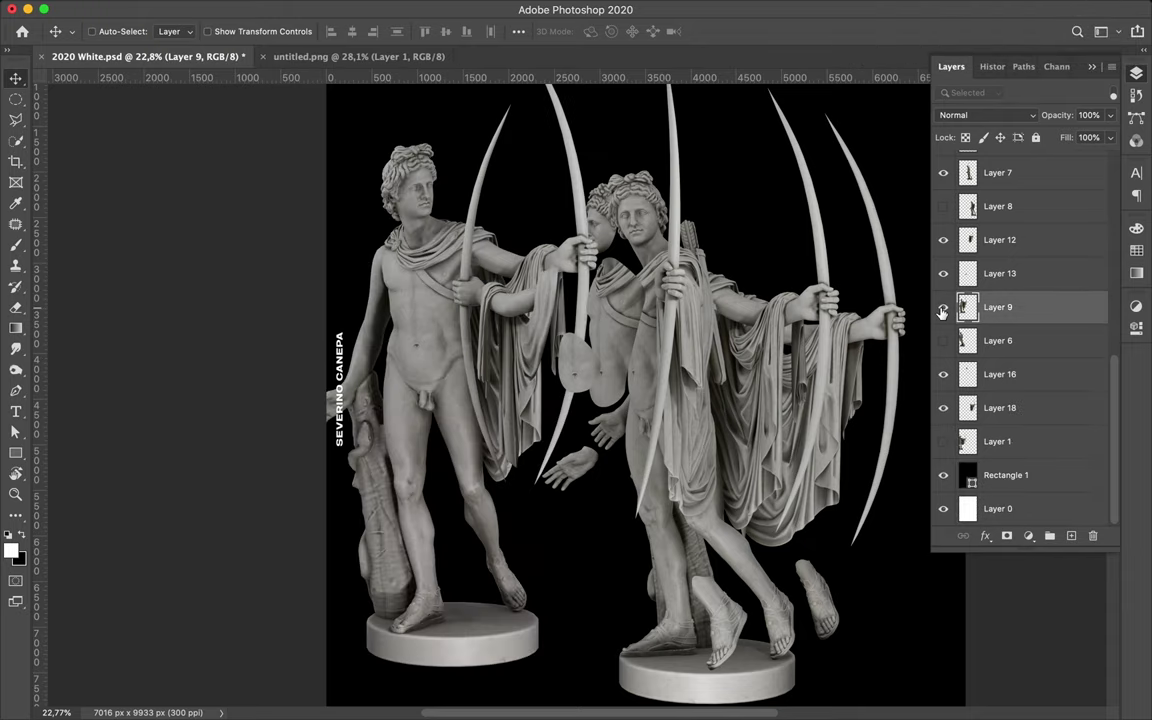
# - Copy Layer 6's bow arm onto new Layer 19 and stack it just under Layer 7
pyautogui.moveTo(747, 487)
pyautogui.mouseDown()
pyautogui.moveTo(512, 387)
pyautogui.moveTo(450, 393)
pyautogui.mouseUp()
pyautogui.press('p')
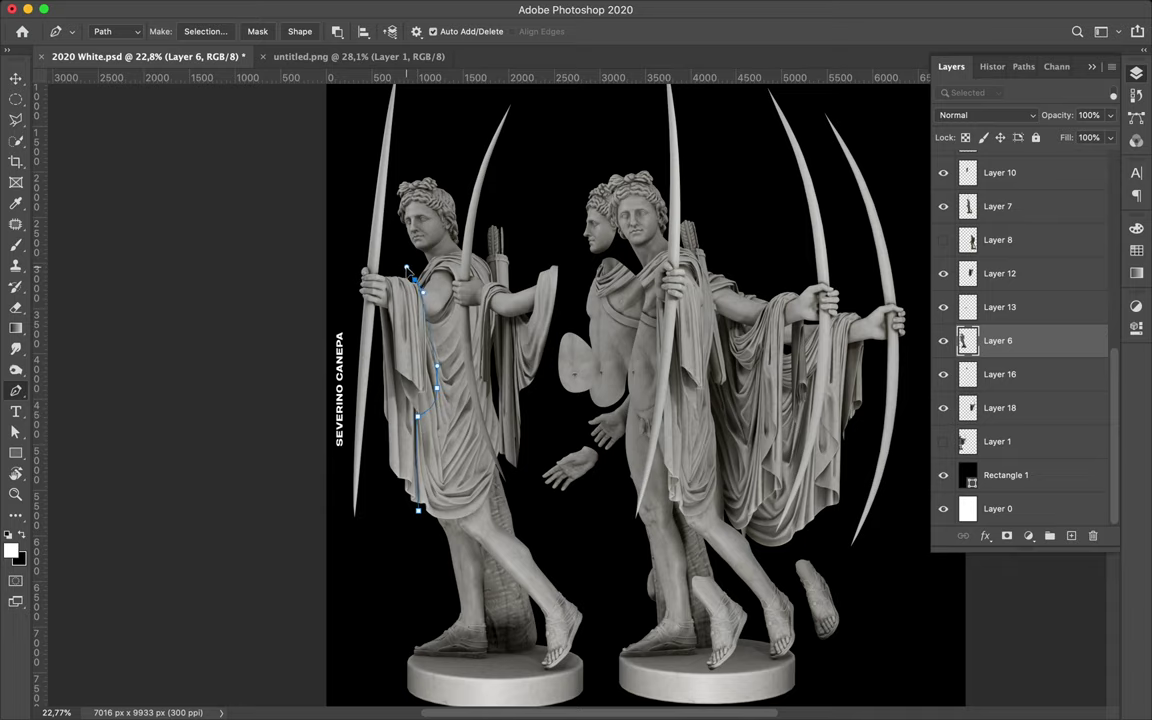
pyautogui.scroll(2, 394, 187)
pyautogui.hotkey('ctrl', 'Return')
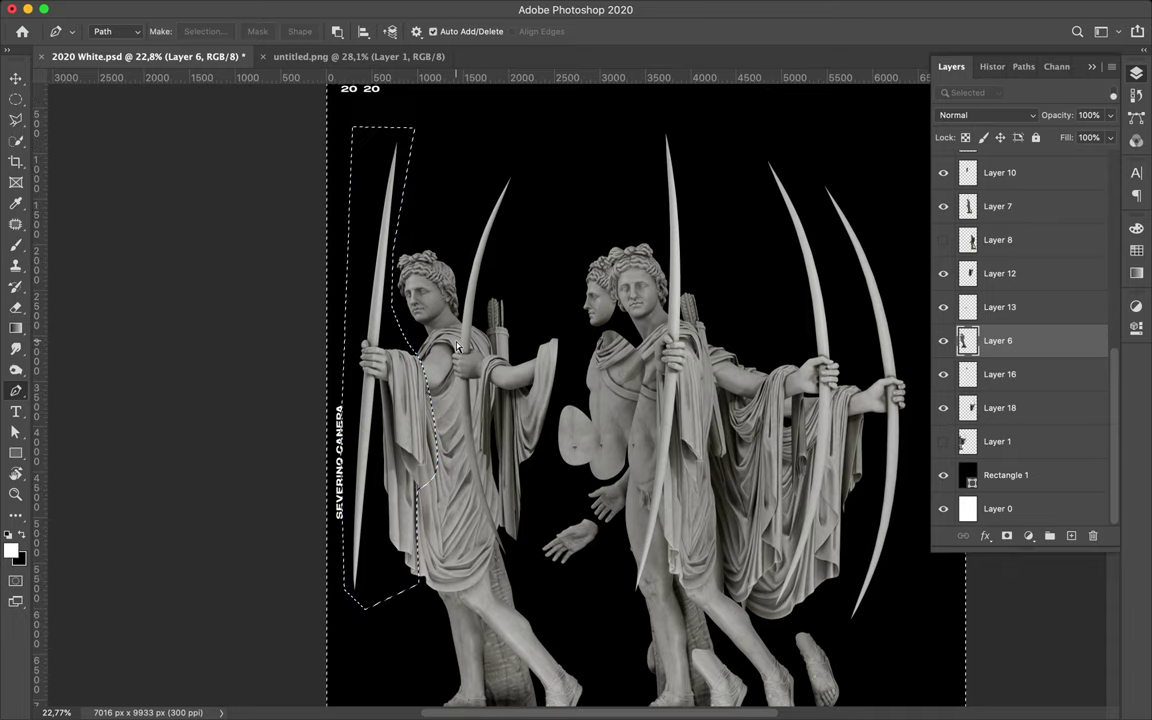
pyautogui.hotkey('ctrl', 'j')
pyautogui.press('v')
pyautogui.moveTo(398, 390)
pyautogui.mouseDown()
pyautogui.moveTo(510, 405)
pyautogui.moveTo(430, 405)
pyautogui.mouseUp()
pyautogui.hotkey('ctrl', 'shift', ']')
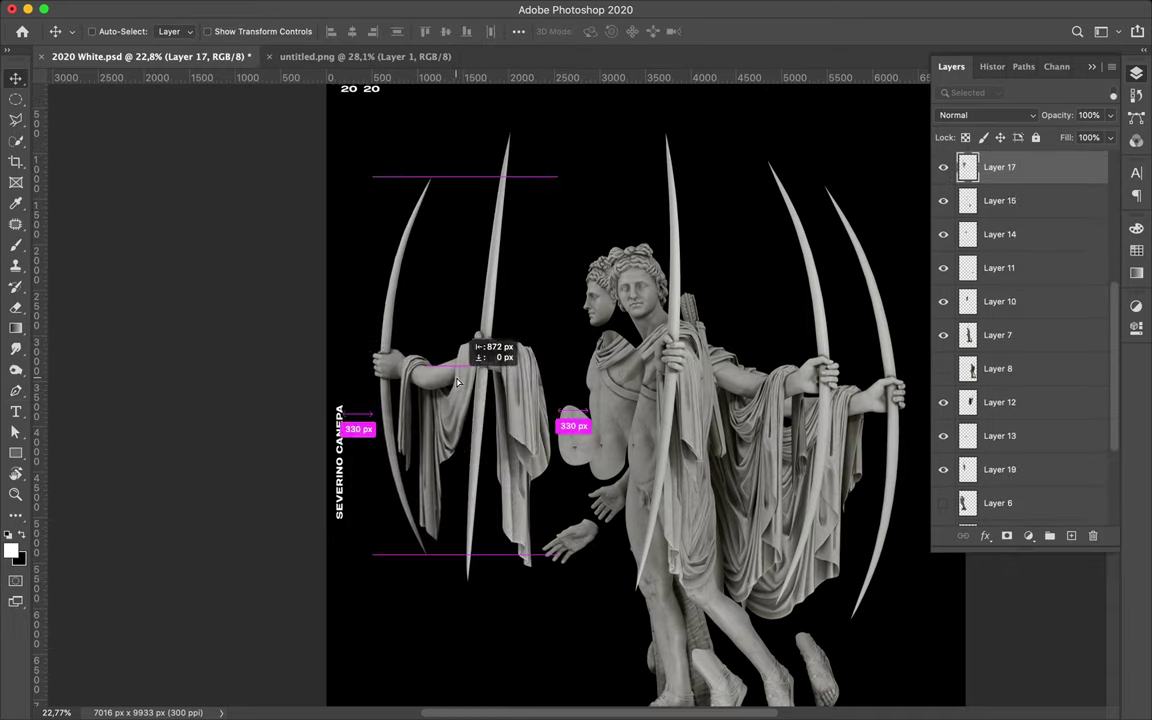
pyautogui.moveTo(1000, 172); pyautogui.dragTo(1017, 318)
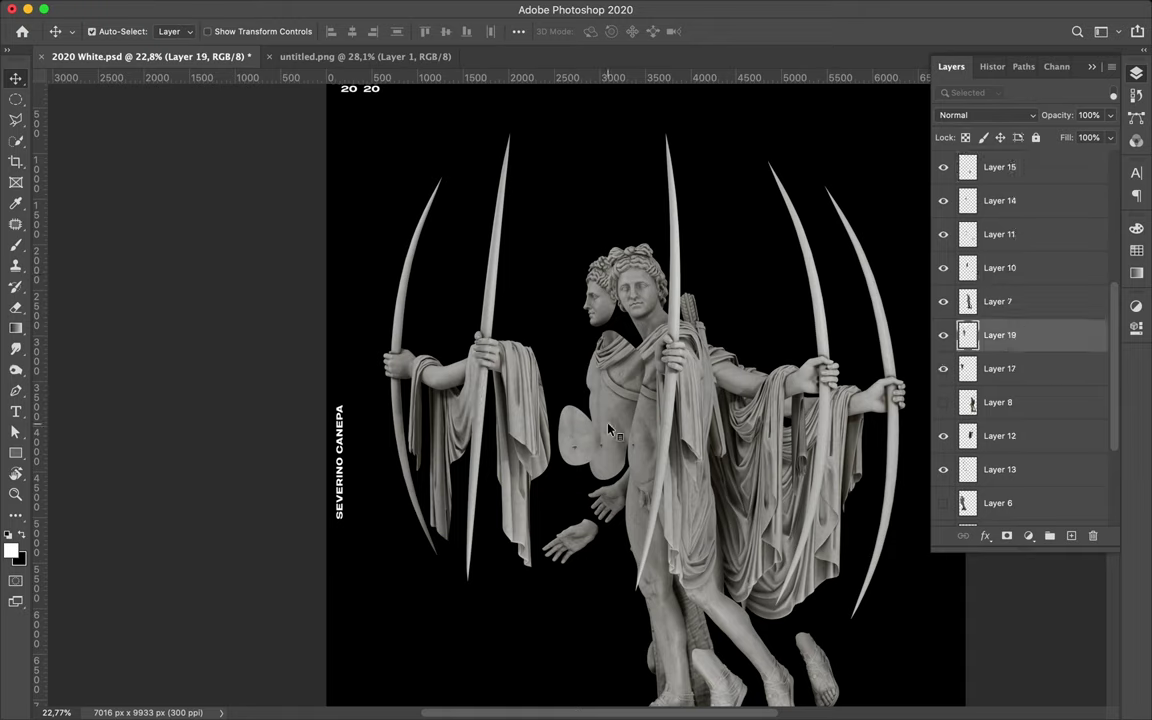
# - Reposition the torso, Layer 14, and left bow-and-drapery fragments, then fit the poster on screen
pyautogui.moveTo(610, 430); pyautogui.dragTo(625, 390)
pyautogui.click(515, 387)
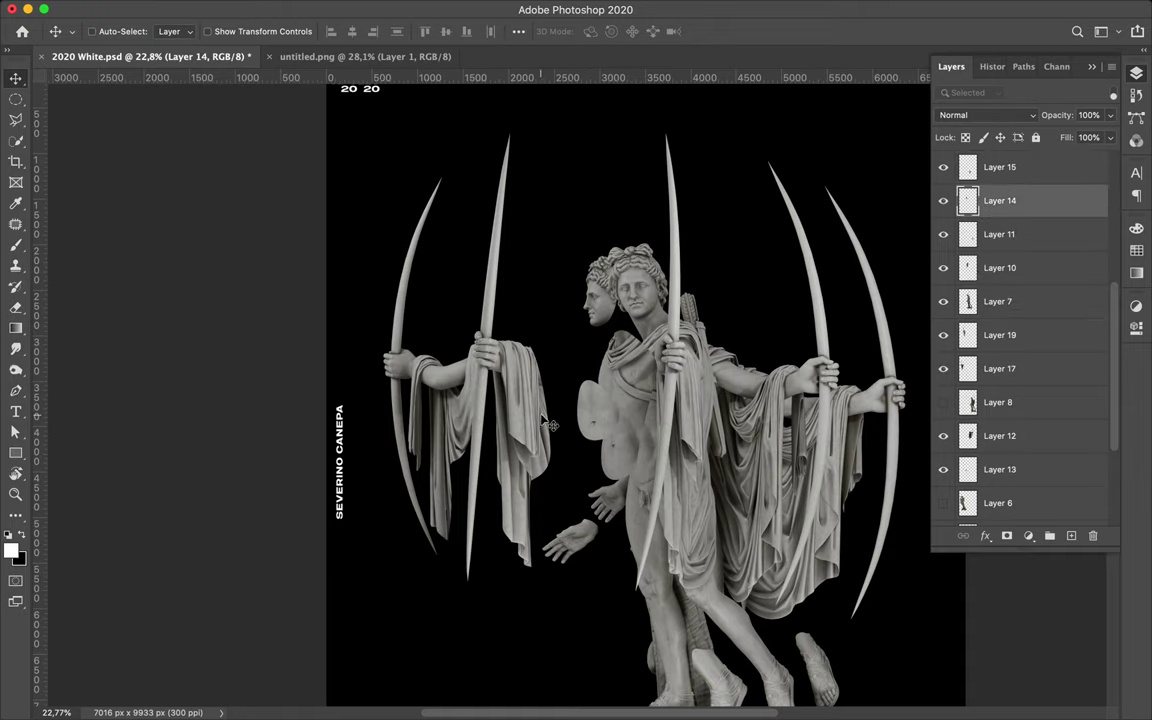
pyautogui.moveTo(548, 425); pyautogui.dragTo(580, 415)
pyautogui.moveTo(527, 522); pyautogui.dragTo(556, 568)
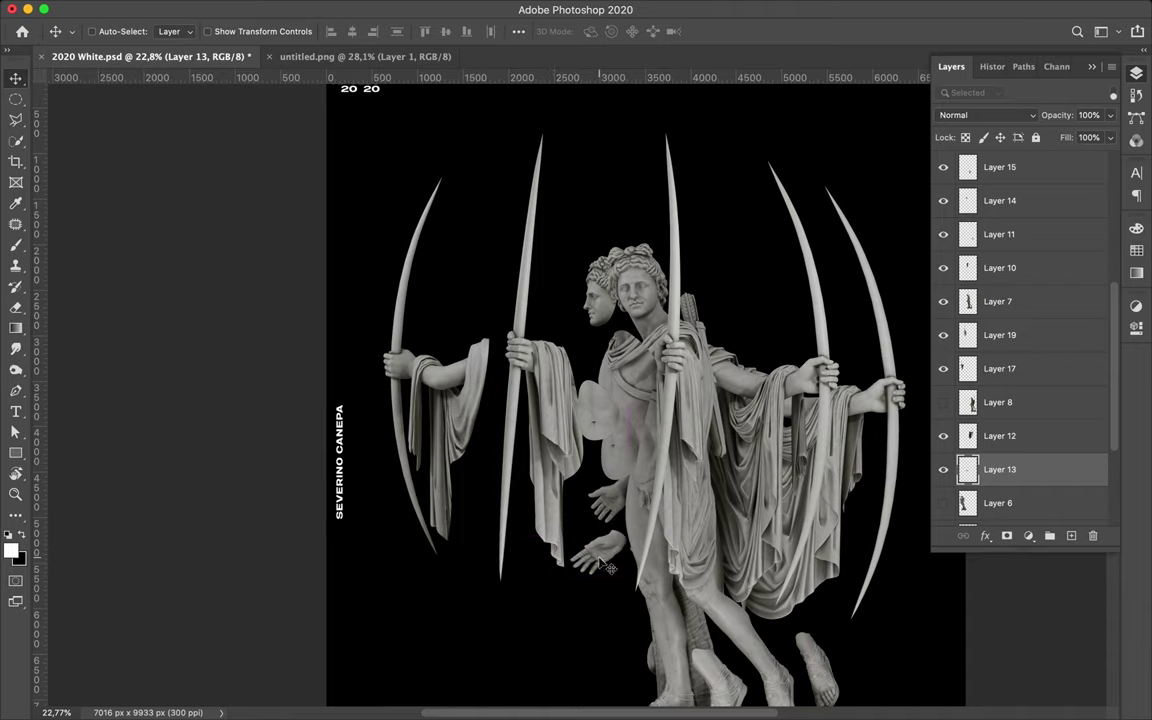
pyautogui.moveTo(475, 420); pyautogui.dragTo(465, 410)
pyautogui.press('super+0')
pyautogui.scroll(-5, 1008, 453)
pyautogui.scroll(5, 1008, 453)
pyautogui.keyDown('shift'); pyautogui.click(1008, 453); pyautogui.keyUp('shift')
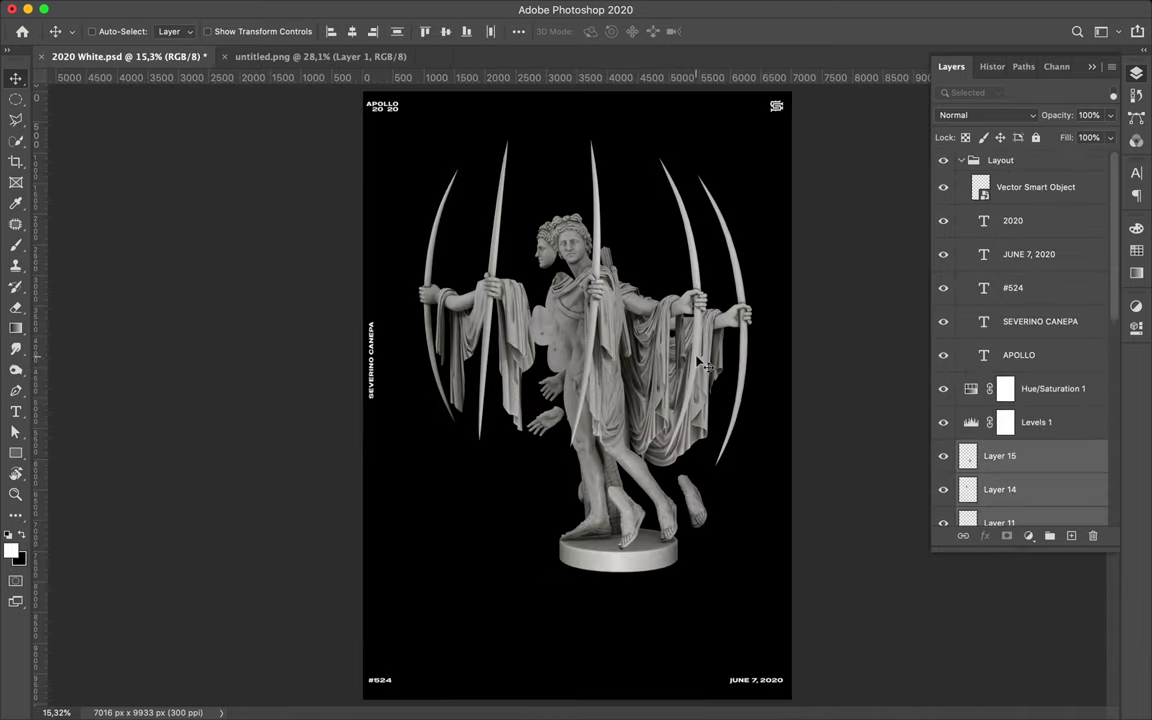
# - Move Layer 20 below Layer 10 in the layer stack
pyautogui.moveTo(847, 306); pyautogui.dragTo(830, 335)
pyautogui.scroll(-5, 1008, 350)
pyautogui.click(965, 240)
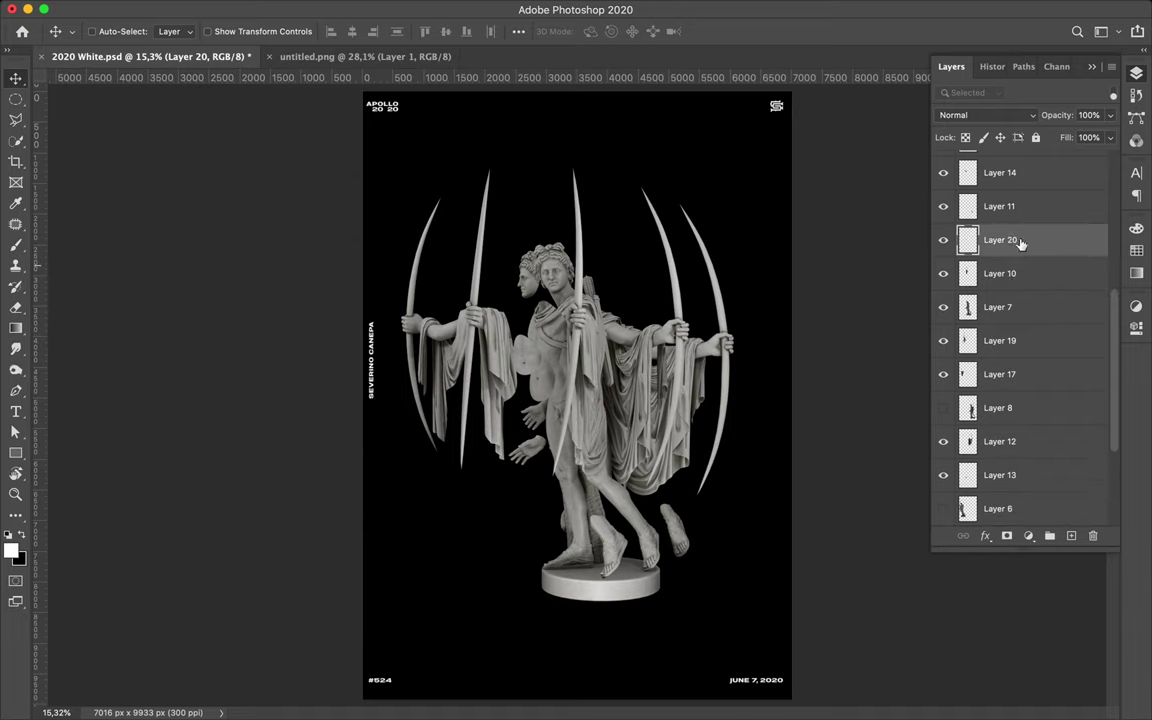
pyautogui.moveTo(1020, 243); pyautogui.dragTo(1015, 285)
# - Select an oval over the torso and apply a 91,3 px Gaussian Blur
pyautogui.press('b')
pyautogui.rightClick(718, 238)
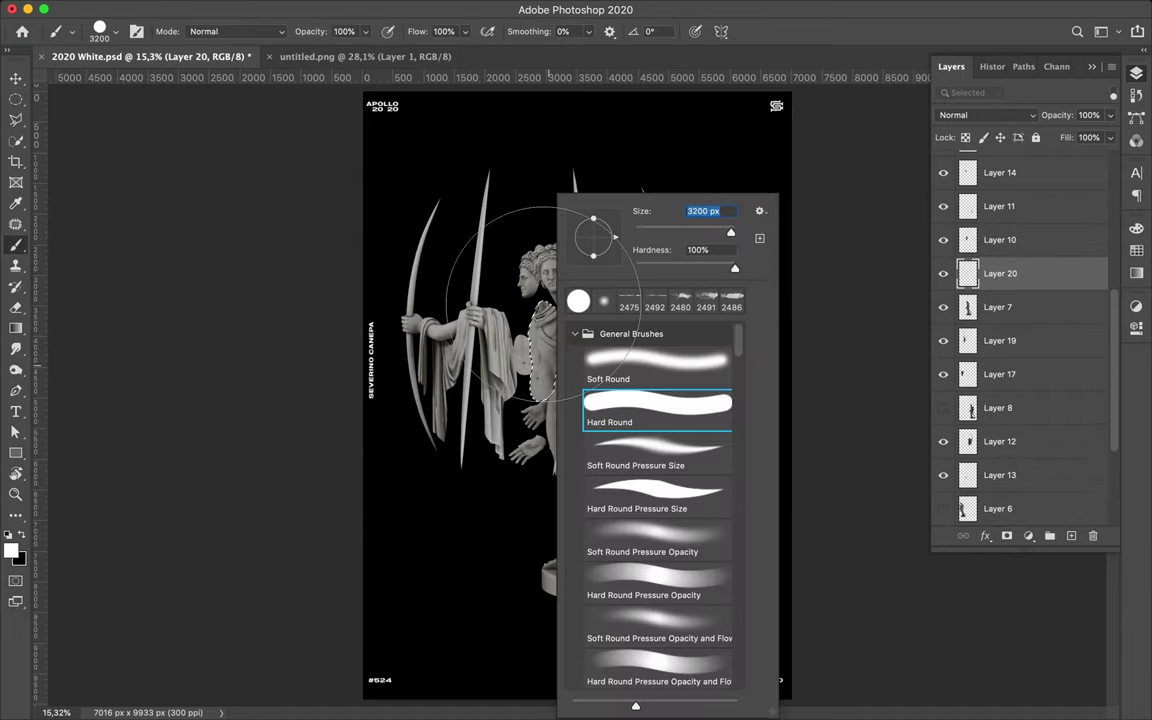
pyautogui.press('Escape')
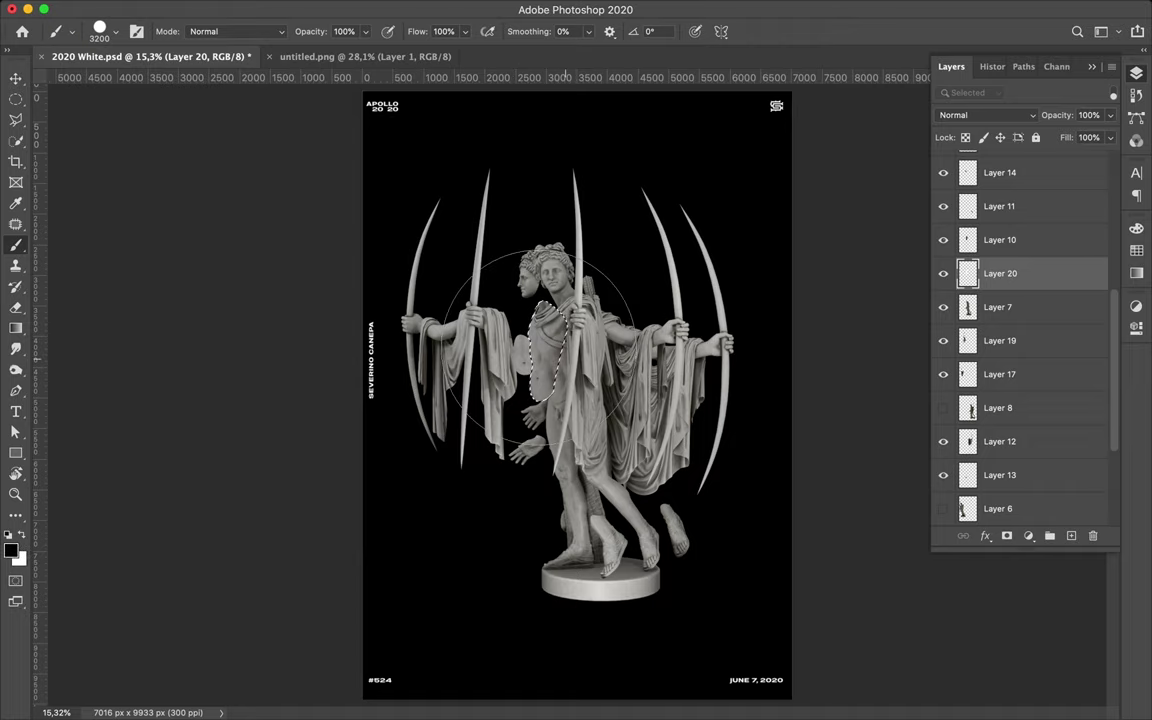
pyautogui.press('m')
pyautogui.click(375, 10)
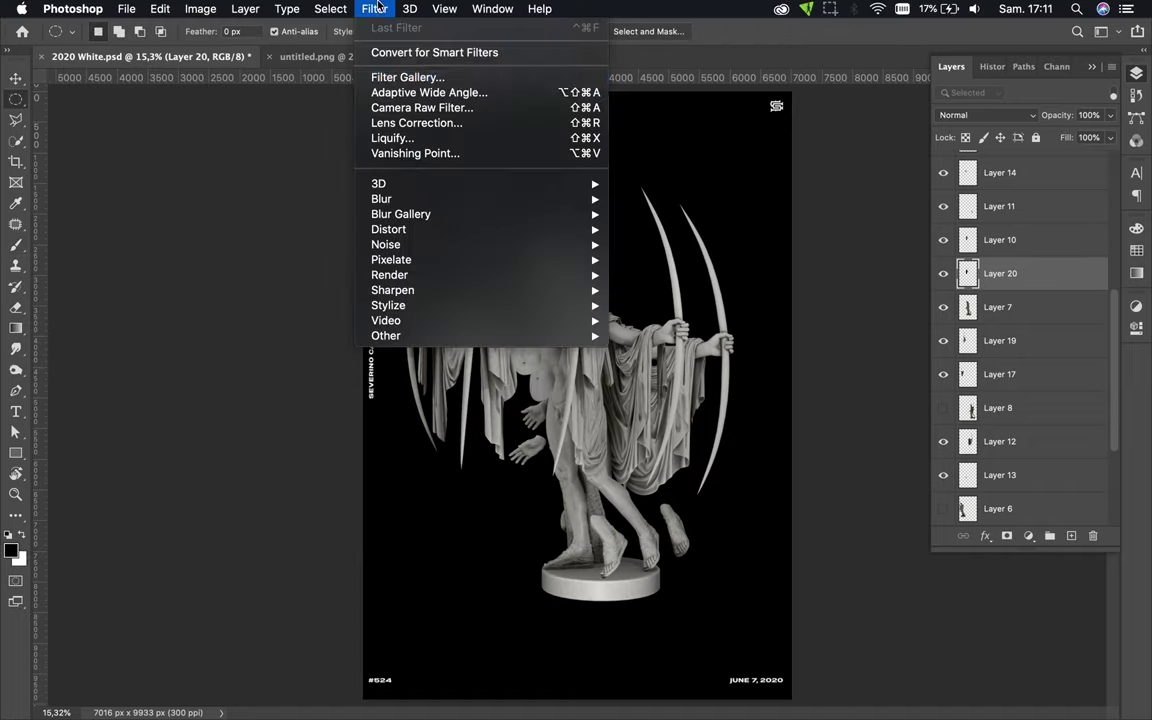
pyautogui.click(694, 260)
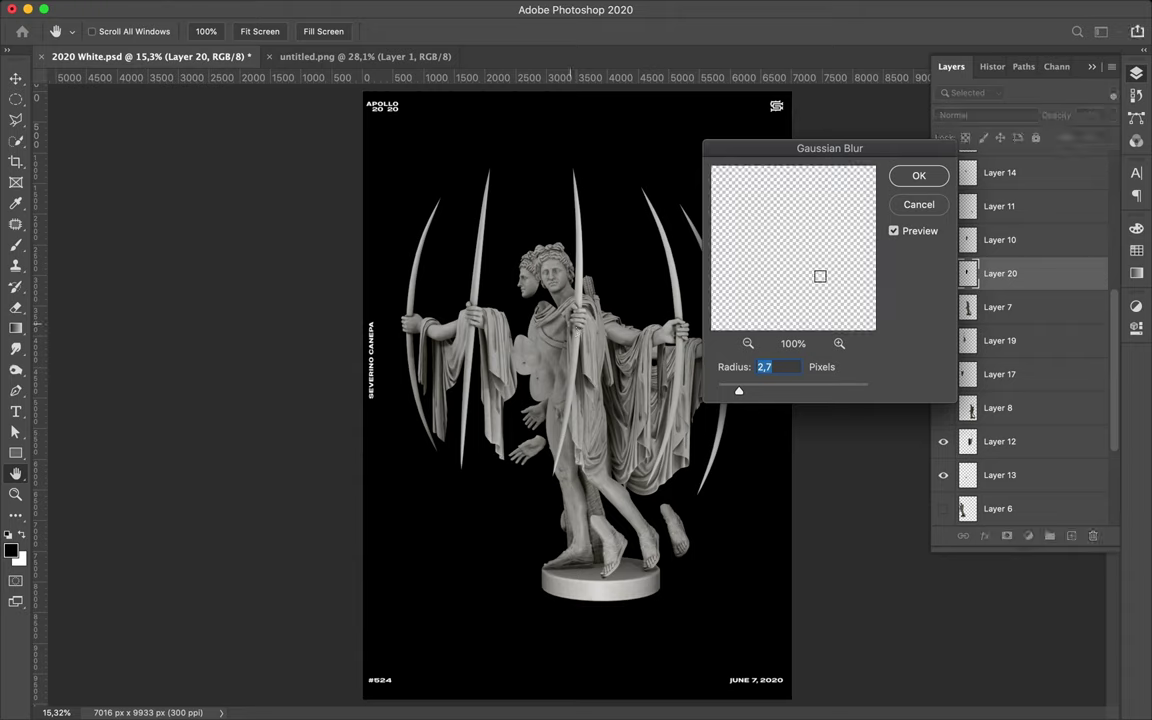
pyautogui.click(919, 176)
# - Place Layer 21 below Layer 19
pyautogui.press('v')
pyautogui.click(491, 331)
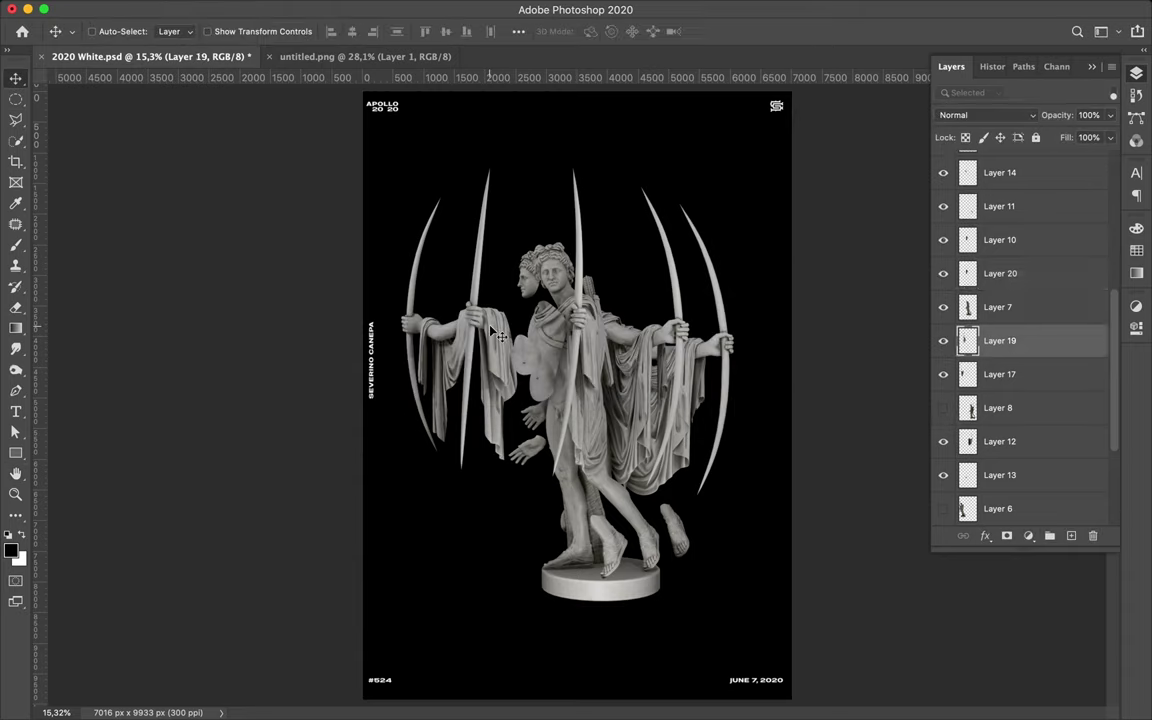
pyautogui.moveTo(990, 375); pyautogui.dragTo(990, 390)
# - Repeat the blur and add a blurred shield shadow on new Layer 22 below Layer 14
pyautogui.press('b')
pyautogui.press('m')
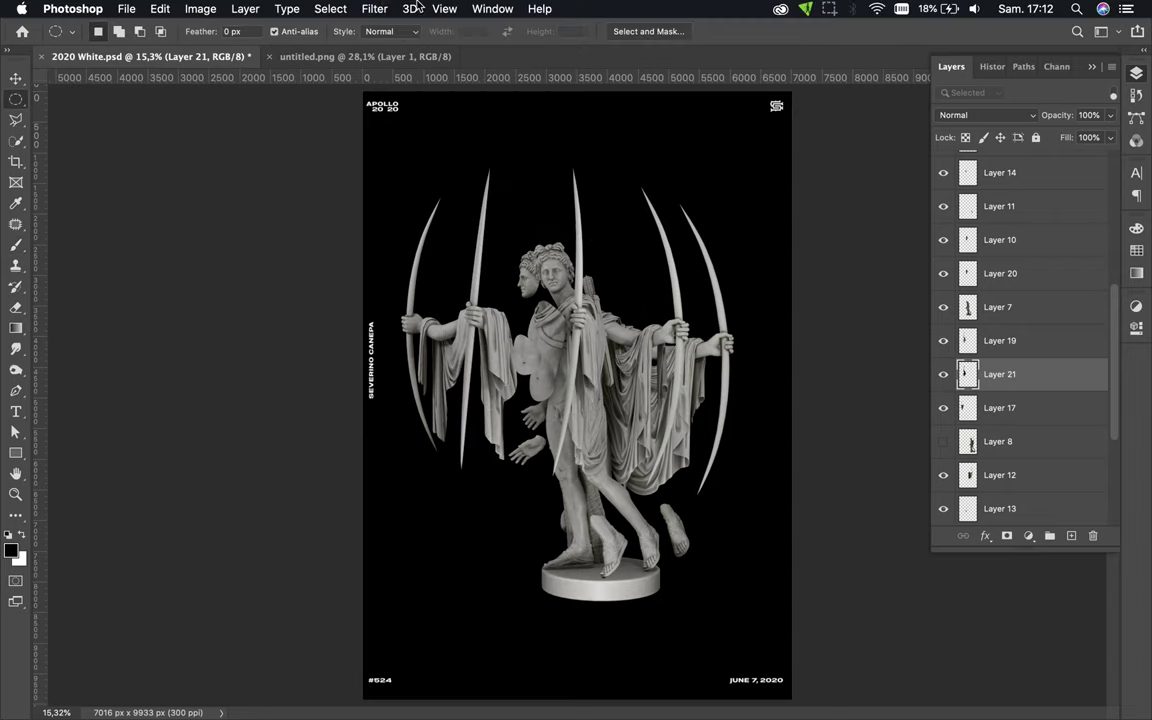
pyautogui.hotkey('ctrl', 'f')
pyautogui.press('v')
pyautogui.click(530, 365)
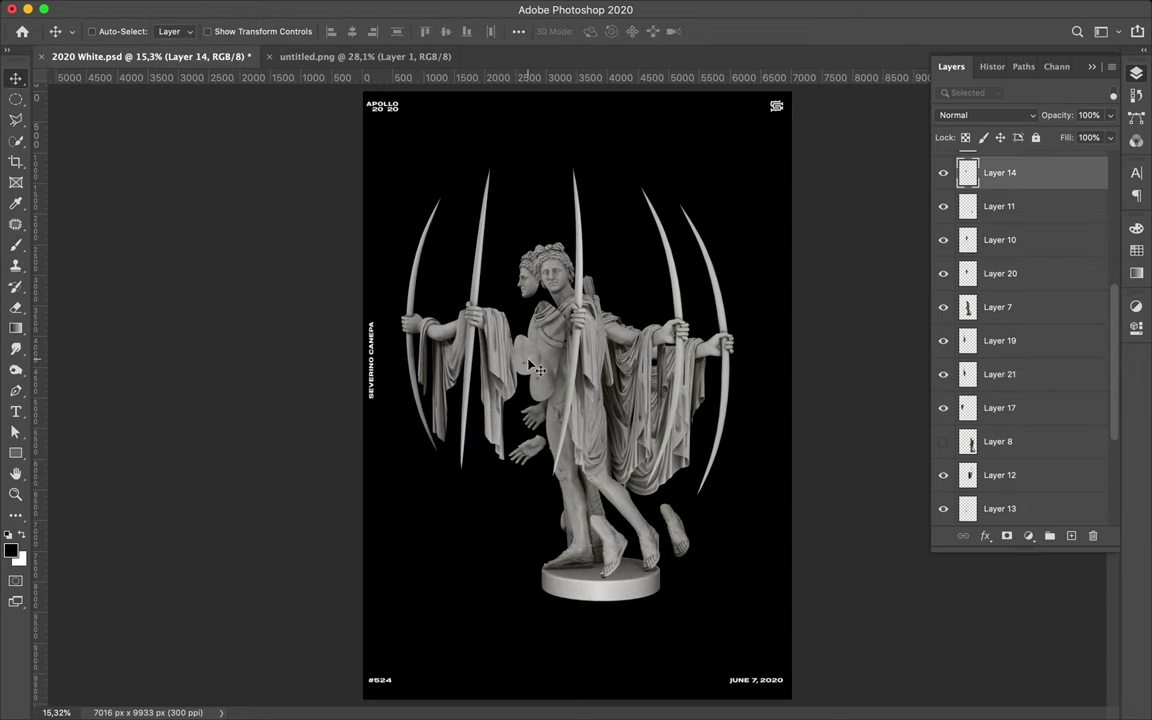
pyautogui.click(1071, 536)
pyautogui.moveTo(1026, 176); pyautogui.dragTo(1000, 196)
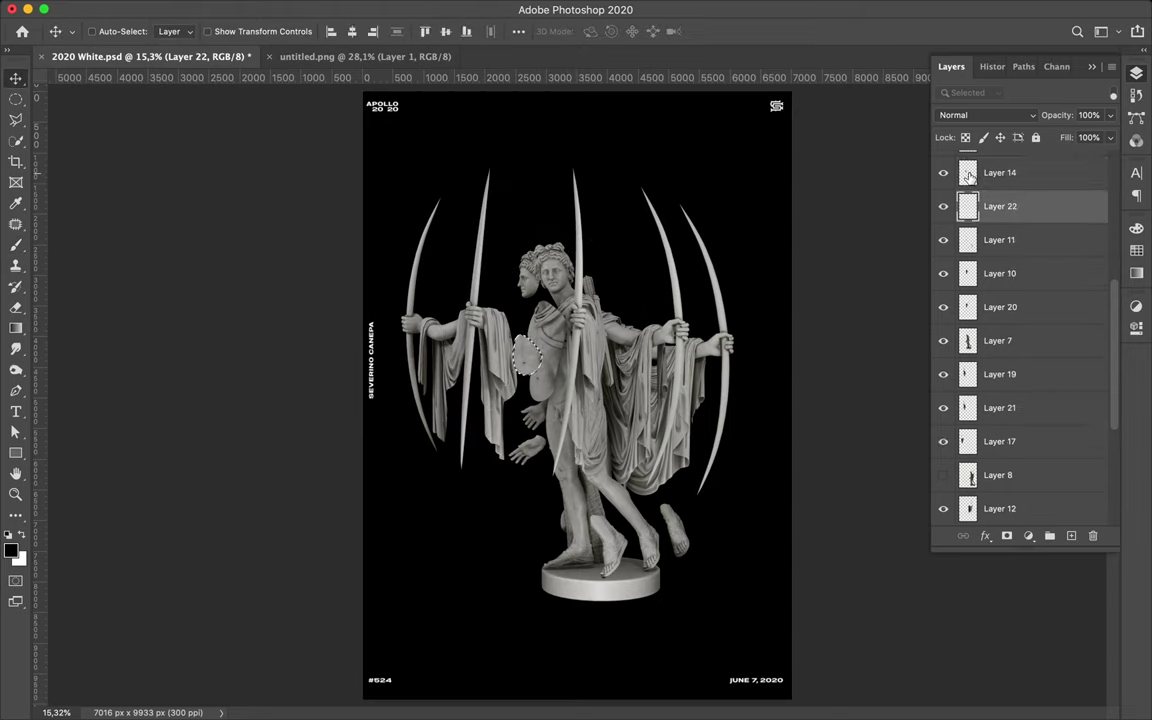
pyautogui.click(374, 8)
pyautogui.click(383, 18)
# - Fill the central statue's outline on new Layer 23 beneath Layer 7 and blur it
pyautogui.press('m')
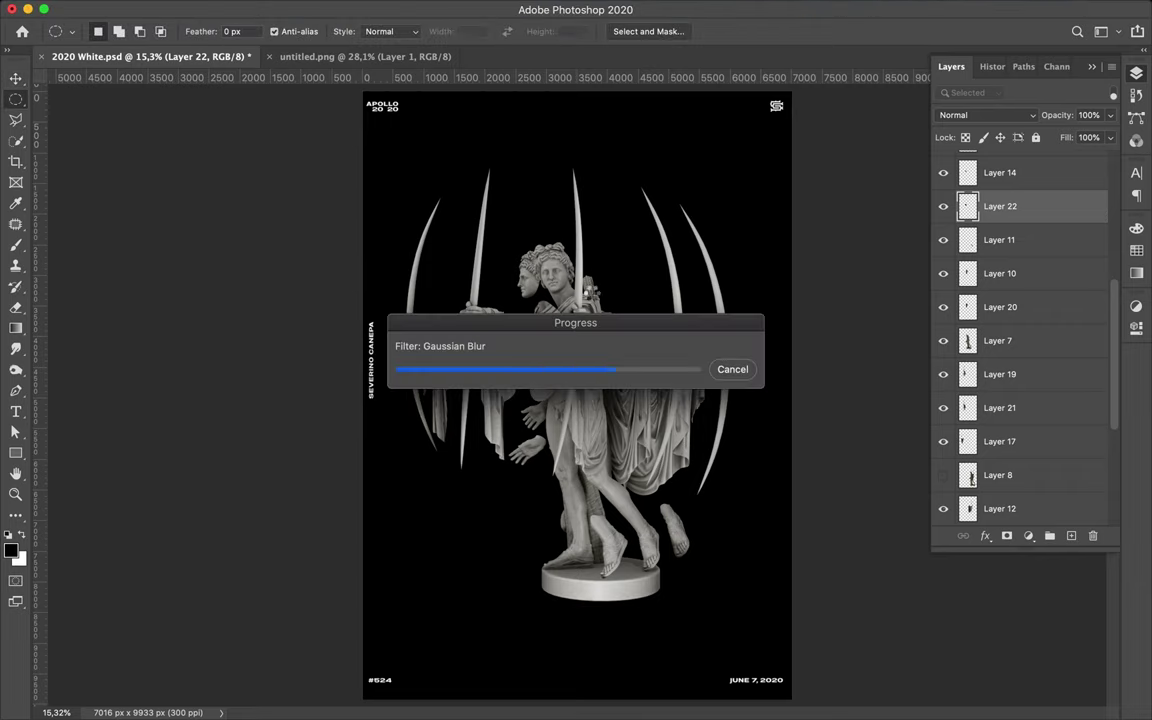
pyautogui.keyDown('ctrl'); pyautogui.click(595, 362); pyautogui.keyUp('ctrl')
pyautogui.keyDown('ctrl'); pyautogui.click(967, 340); pyautogui.keyUp('ctrl')
pyautogui.keyDown('ctrl'); pyautogui.click(1071, 536); pyautogui.keyUp('ctrl')
pyautogui.press('b')
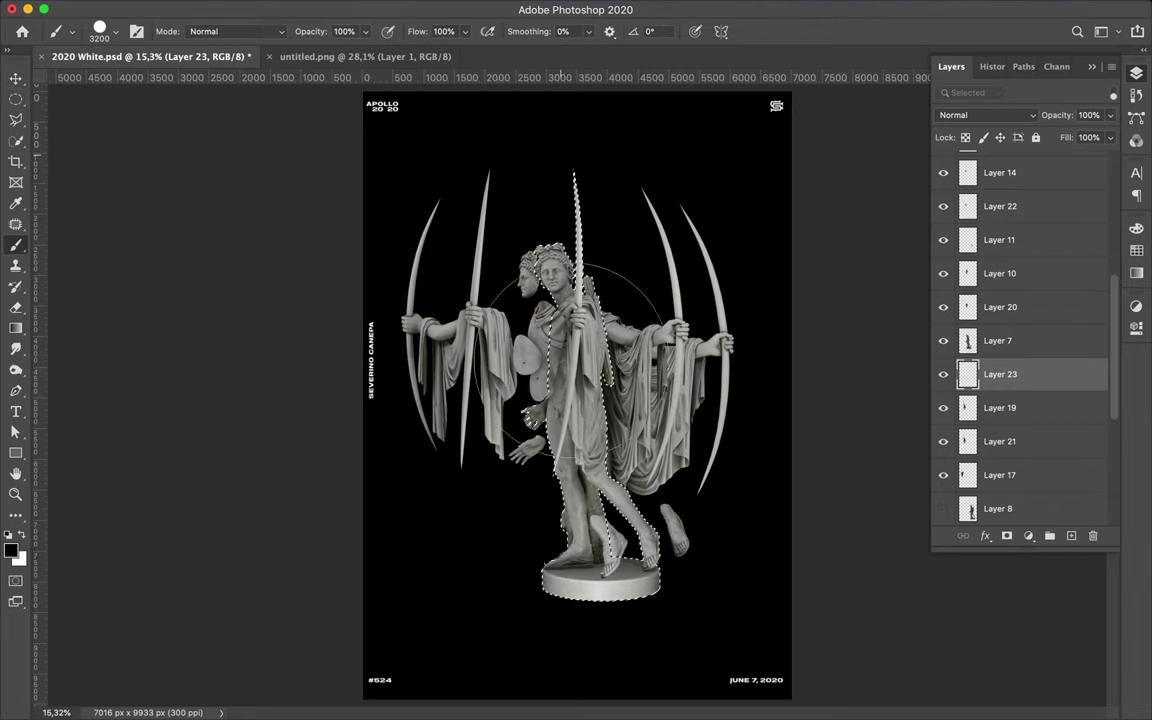
pyautogui.hotkey('alt', 'BackSpace')
pyautogui.hotkey('ctrl', 'd')
pyautogui.press('v')
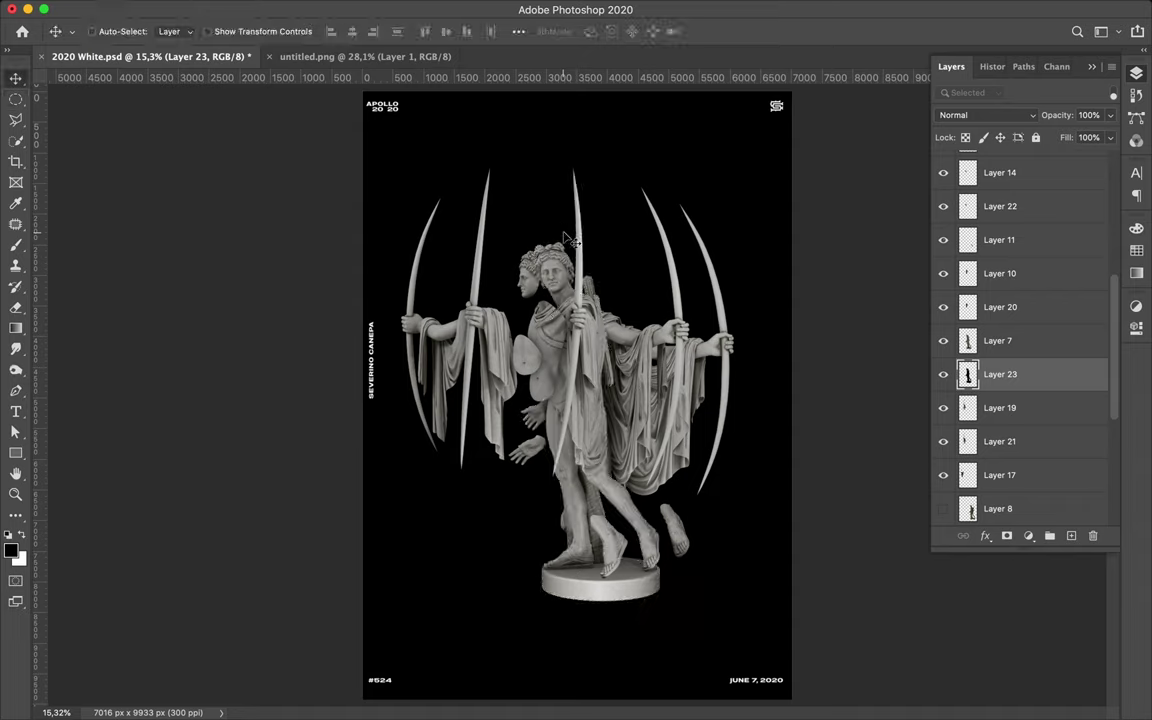
pyautogui.click(374, 8)
pyautogui.click(383, 18)
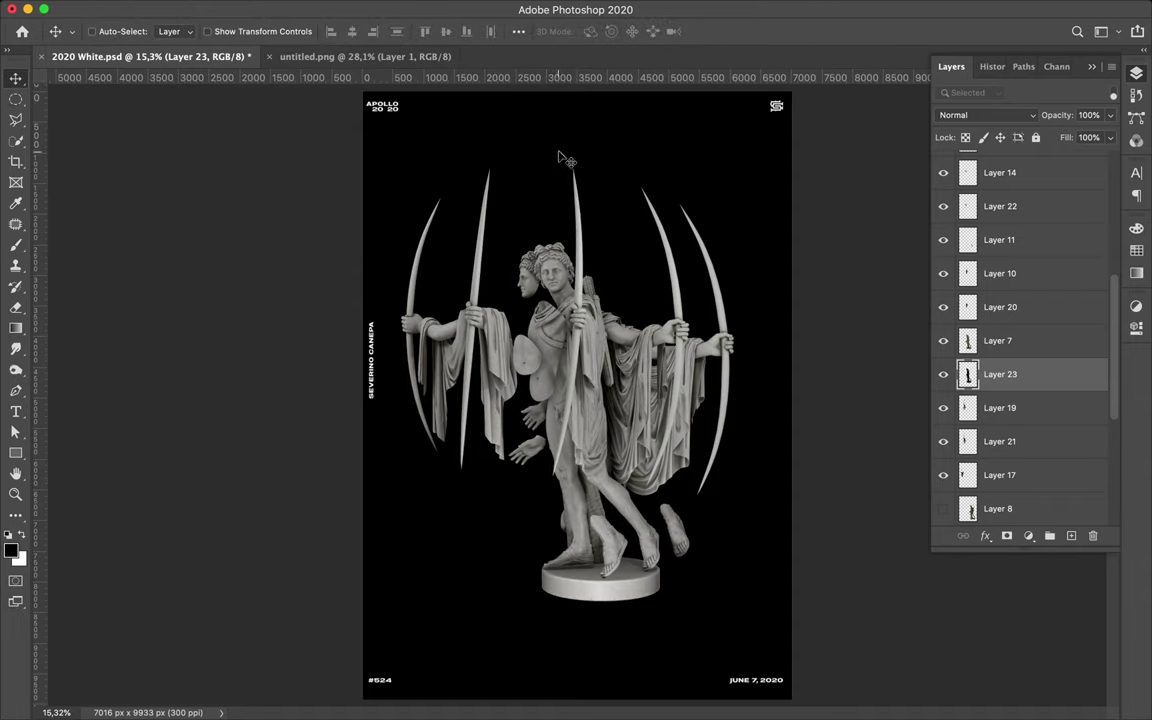
# - Fill the bow fragment's outline on new Layer 24 under Layer 12 and blur it
pyautogui.scroll(-3, 1030, 400)
pyautogui.click(1040, 407)
pyautogui.keyDown('ctrl'); pyautogui.click(1071, 536); pyautogui.keyUp('ctrl')
pyautogui.keyDown('ctrl'); pyautogui.click(967, 407); pyautogui.keyUp('ctrl')
pyautogui.press('b')
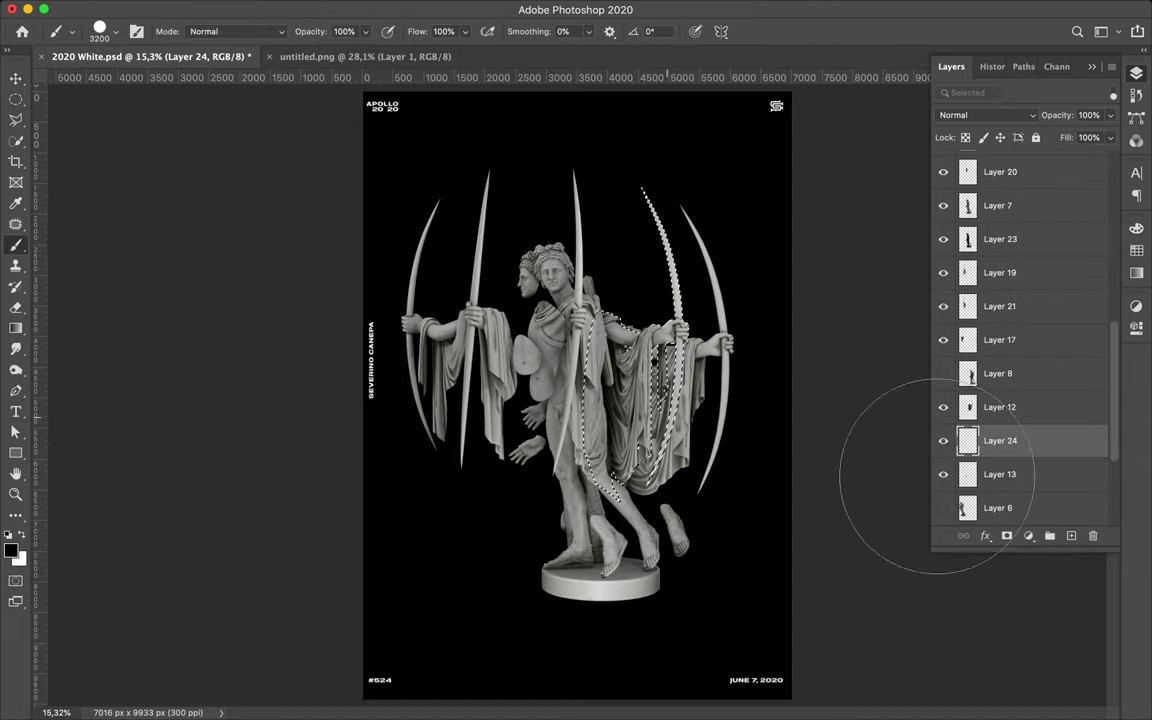
pyautogui.hotkey('alt', 'BackSpace')
pyautogui.hotkey('ctrl', 'd')
pyautogui.press('m')
pyautogui.click(374, 8)
pyautogui.click(383, 18)
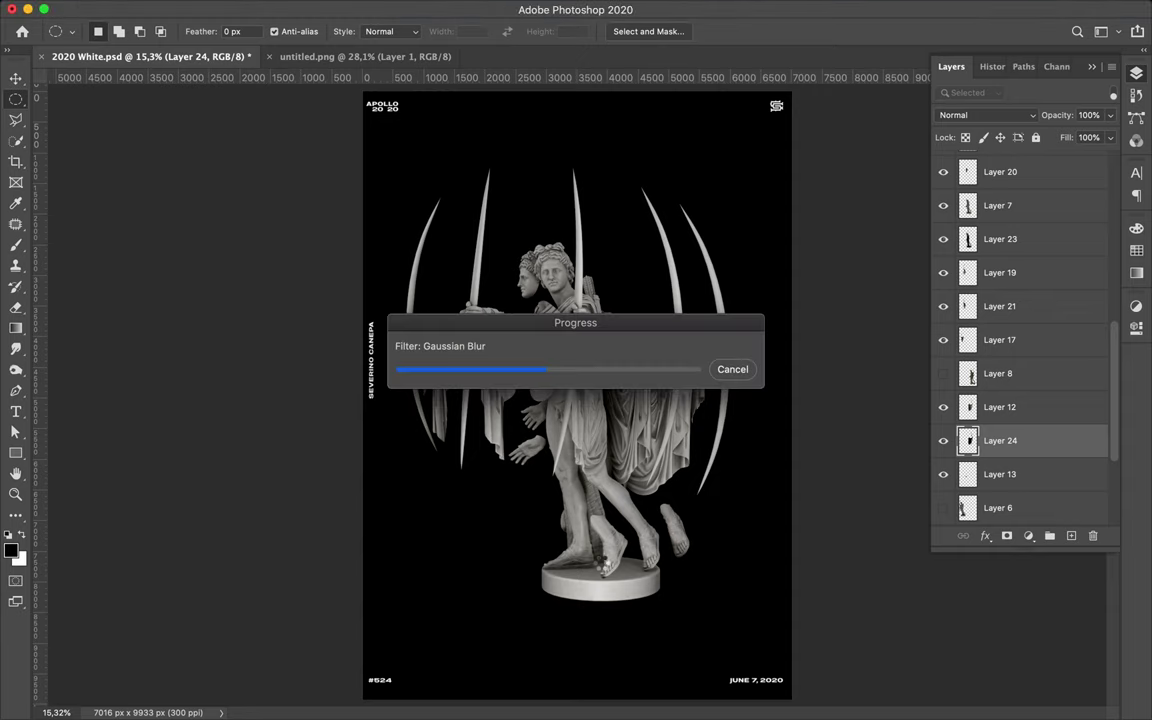
# - Create Layer 25 below Layer 15 with a blurred foot-shape shadow
pyautogui.press('v')
pyautogui.scroll(3, 547, 504)
pyautogui.scroll(-5, 547, 504)
pyautogui.click(547, 504)
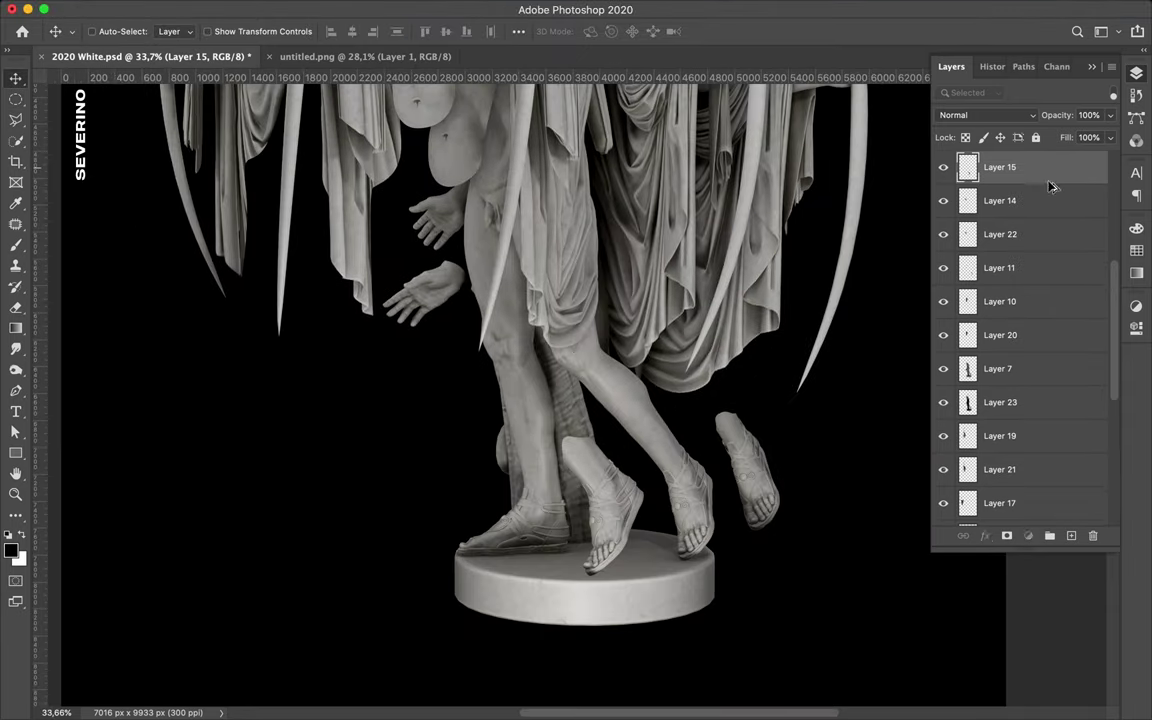
pyautogui.click(1043, 200)
pyautogui.hotkey('ctrl', 'shift', 'alt', 'n')
pyautogui.press('b')
pyautogui.press('m')
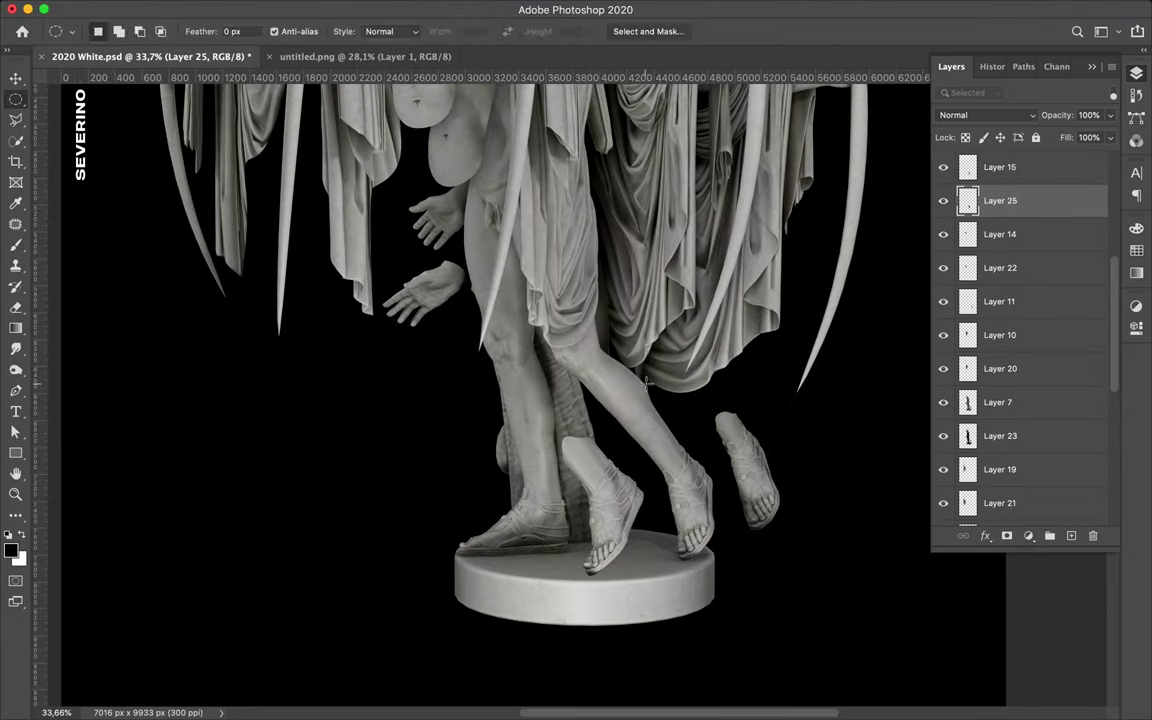
pyautogui.press('v')
pyautogui.click(374, 8)
pyautogui.click(390, 32)
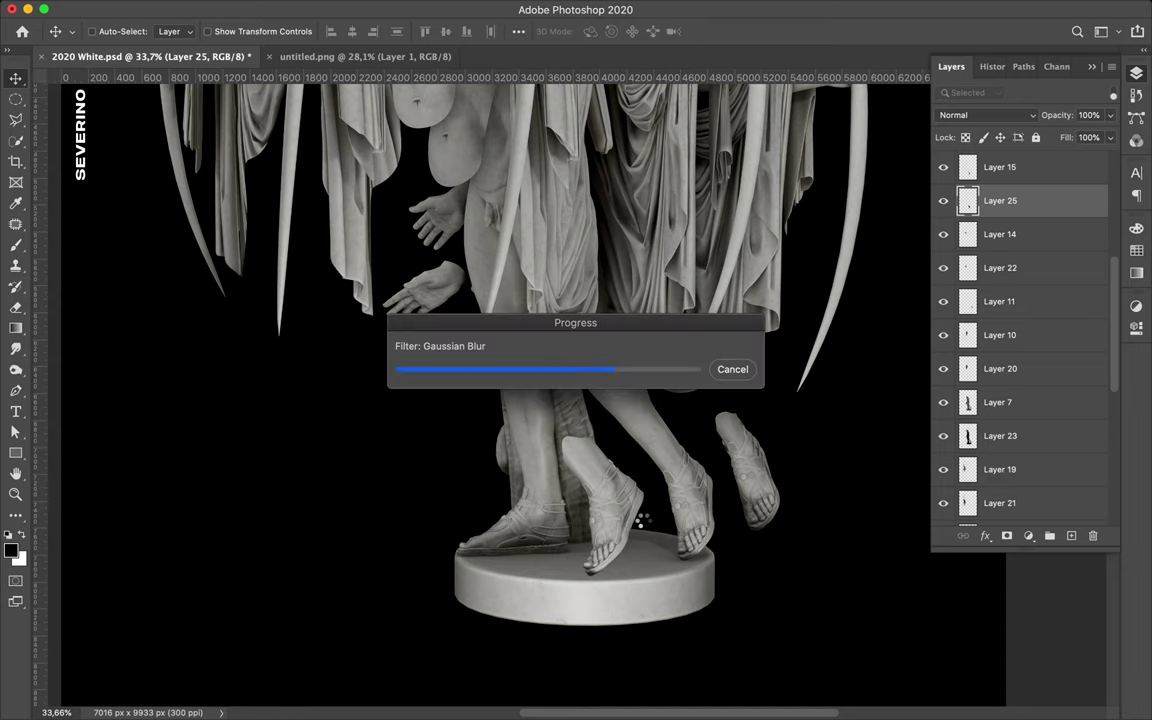
# - Squash the foot shadow flat onto the pedestal, set to Overlay at 47% fill
pyautogui.hotkey('ctrl', 't')
pyautogui.moveTo(599, 432); pyautogui.dragTo(603, 488)
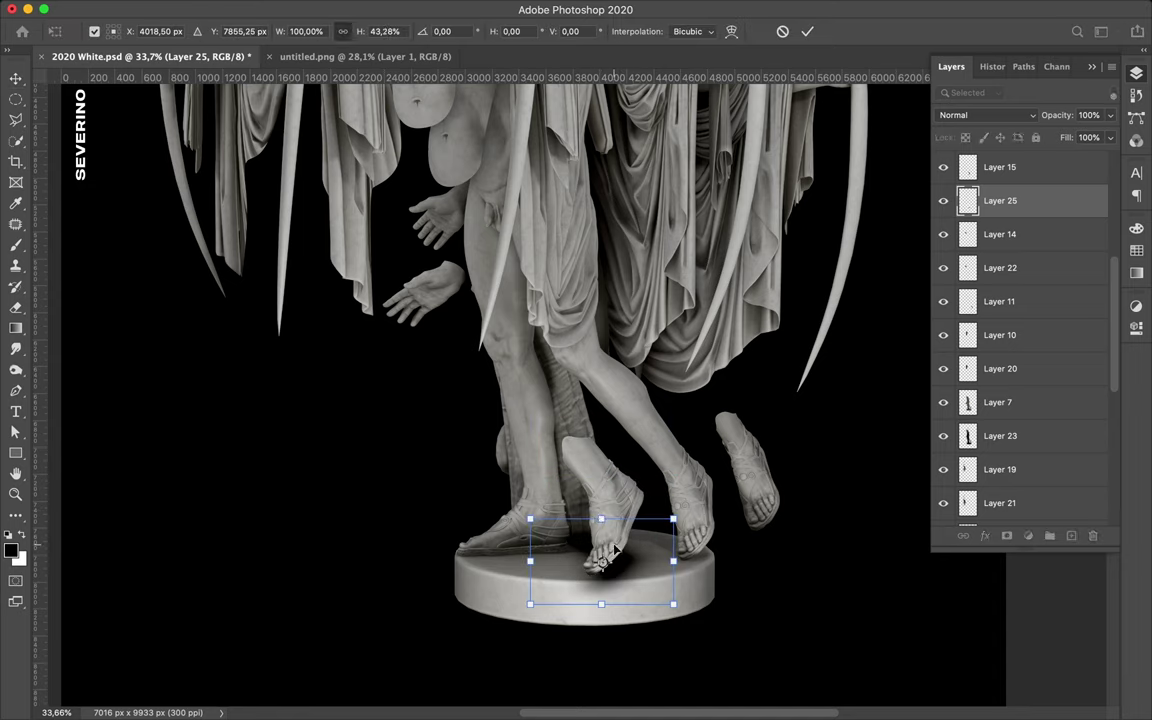
pyautogui.press('Return')
pyautogui.click(987, 115)
pyautogui.click(1008, 288)
pyautogui.moveTo(1110, 137); pyautogui.dragTo(1058, 165)
# - Show the second statue figure on Layer 8
pyautogui.press('b')
pyautogui.click(109, 31)
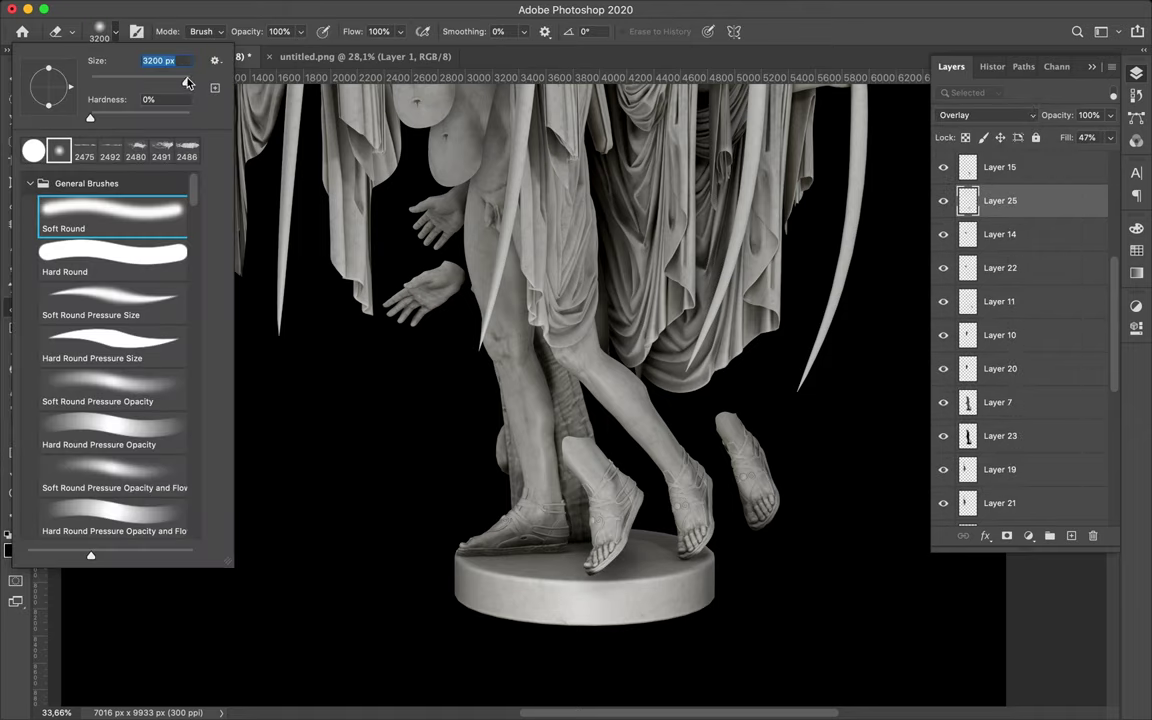
pyautogui.press('Escape')
pyautogui.press('v')
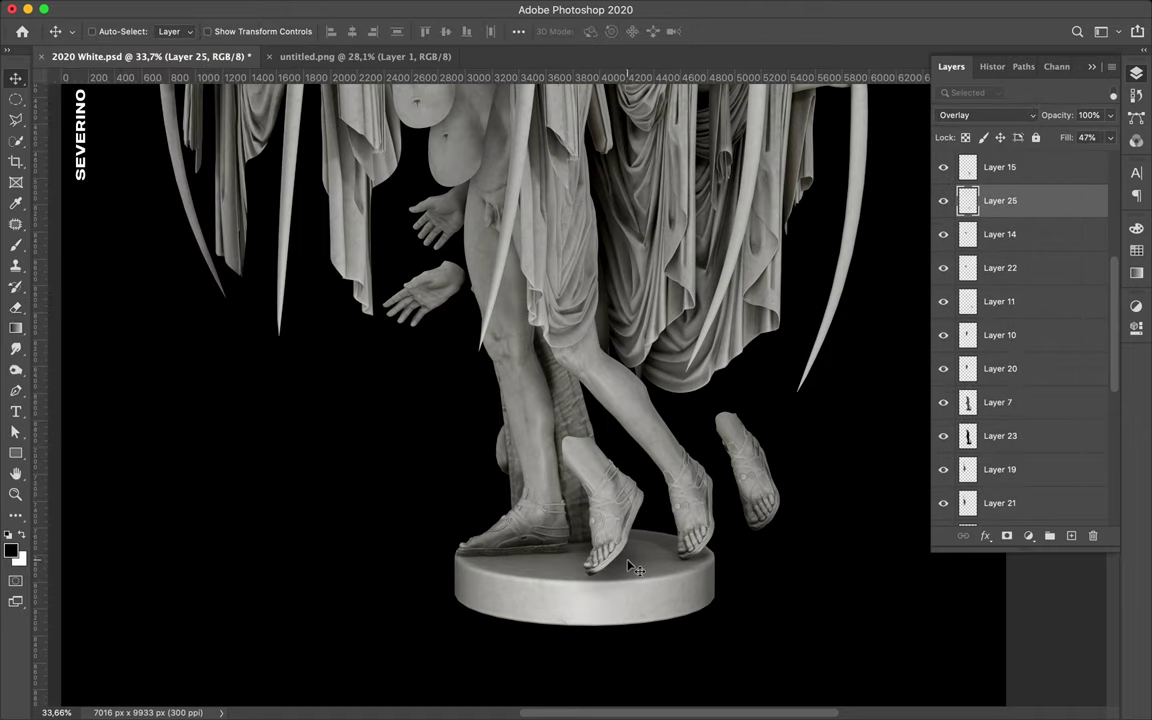
pyautogui.scroll(-3, 722, 512)
pyautogui.scroll(-3, 1010, 437)
pyautogui.click(943, 449)
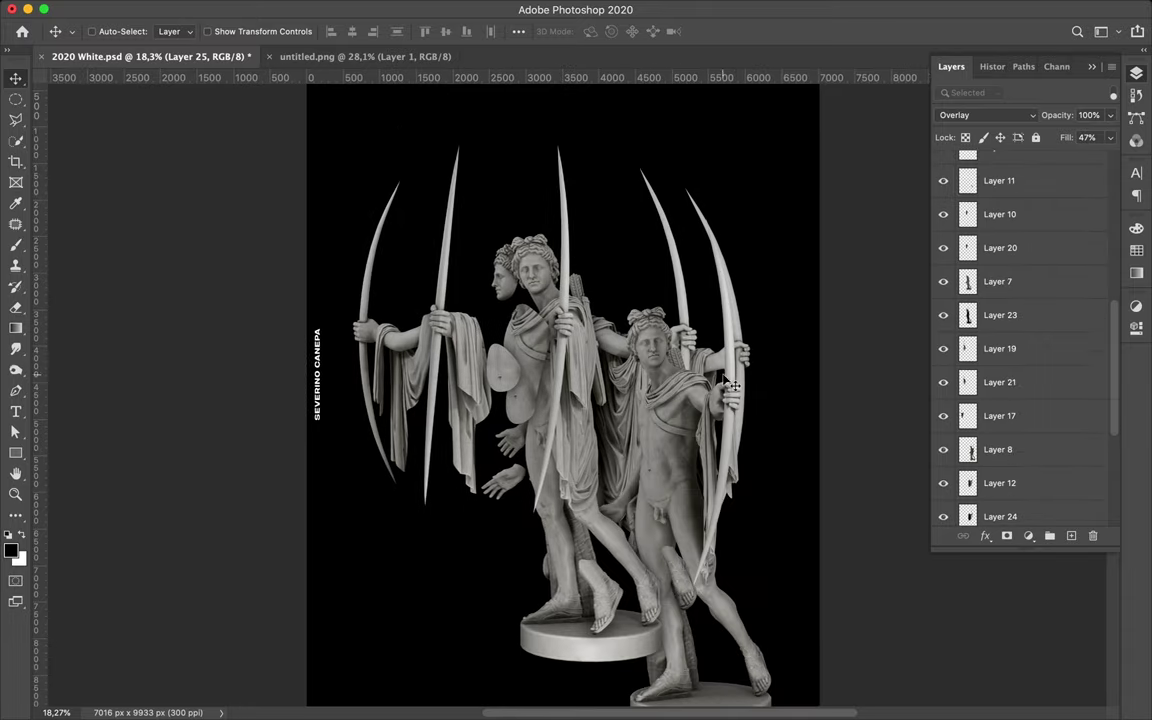
# - Pen-trace the second statue's head and copy it onto its own layer
pyautogui.scroll(3, 730, 383)
pyautogui.press('p')
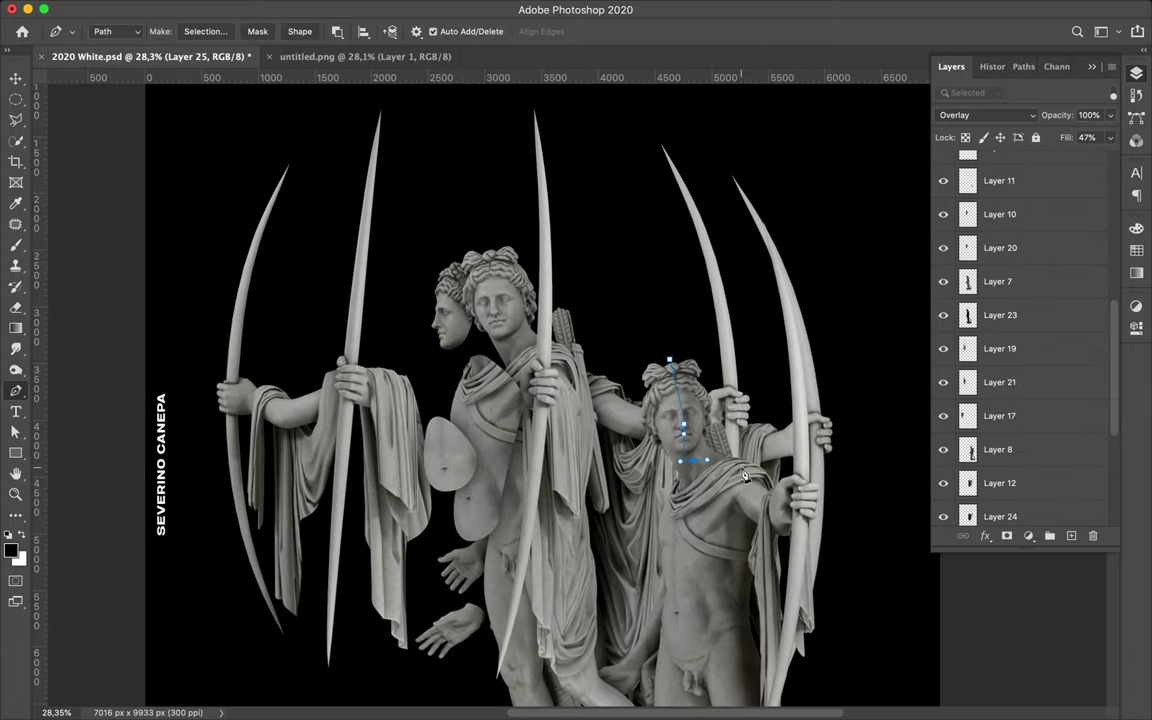
pyautogui.hotkey('ctrl', 'Return')
pyautogui.hotkey('ctrl', 'c')
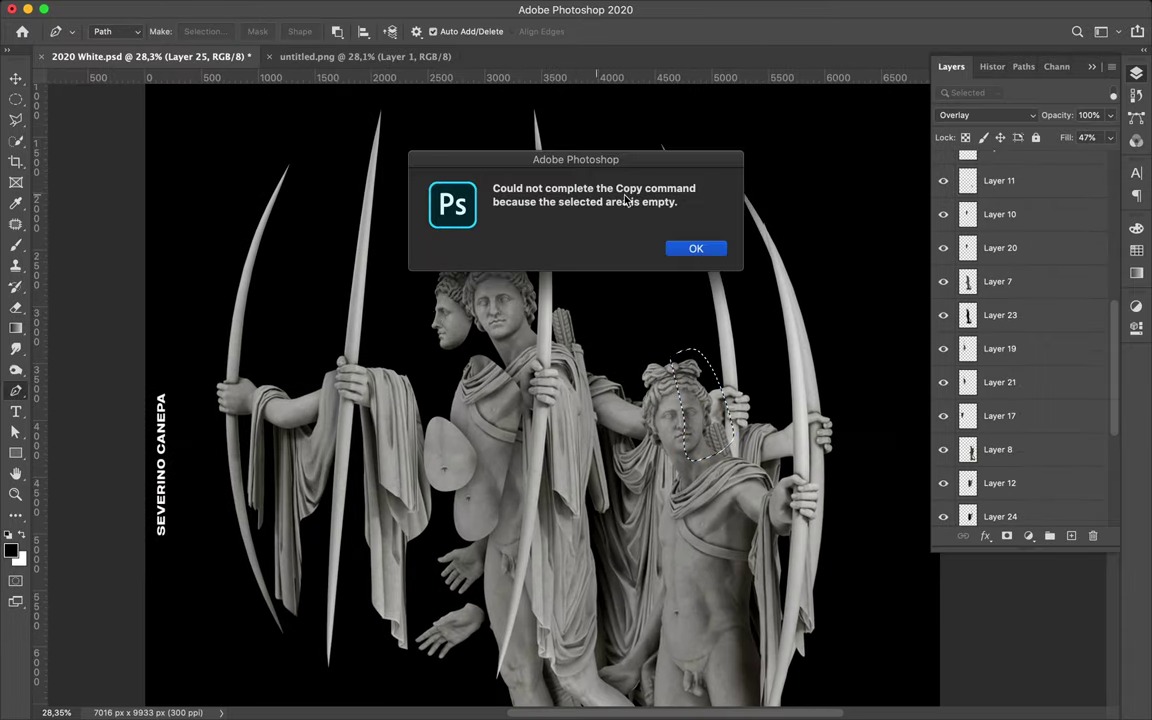
pyautogui.press('Return')
pyautogui.press('v')
pyautogui.click(1000, 449)
pyautogui.hotkey('ctrl', 'j')
# - Position the head copy behind Apollo's head, below Layer 11, tilted about 9.7°
pyautogui.moveTo(785, 422); pyautogui.dragTo(600, 296)
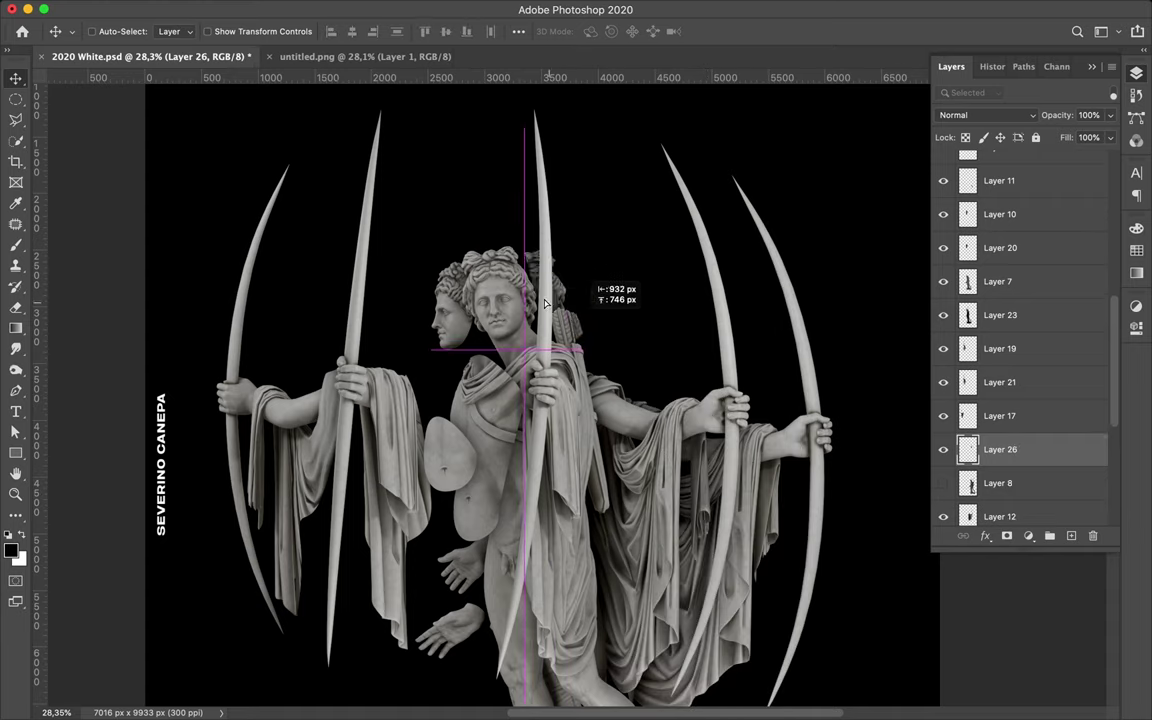
pyautogui.moveTo(1000, 449); pyautogui.dragTo(1000, 197)
pyautogui.hotkey('ctrl', 't')
pyautogui.moveTo(600, 232)
pyautogui.mouseDown()
pyautogui.moveTo(585, 218)
pyautogui.moveTo(550, 262)
pyautogui.mouseUp()
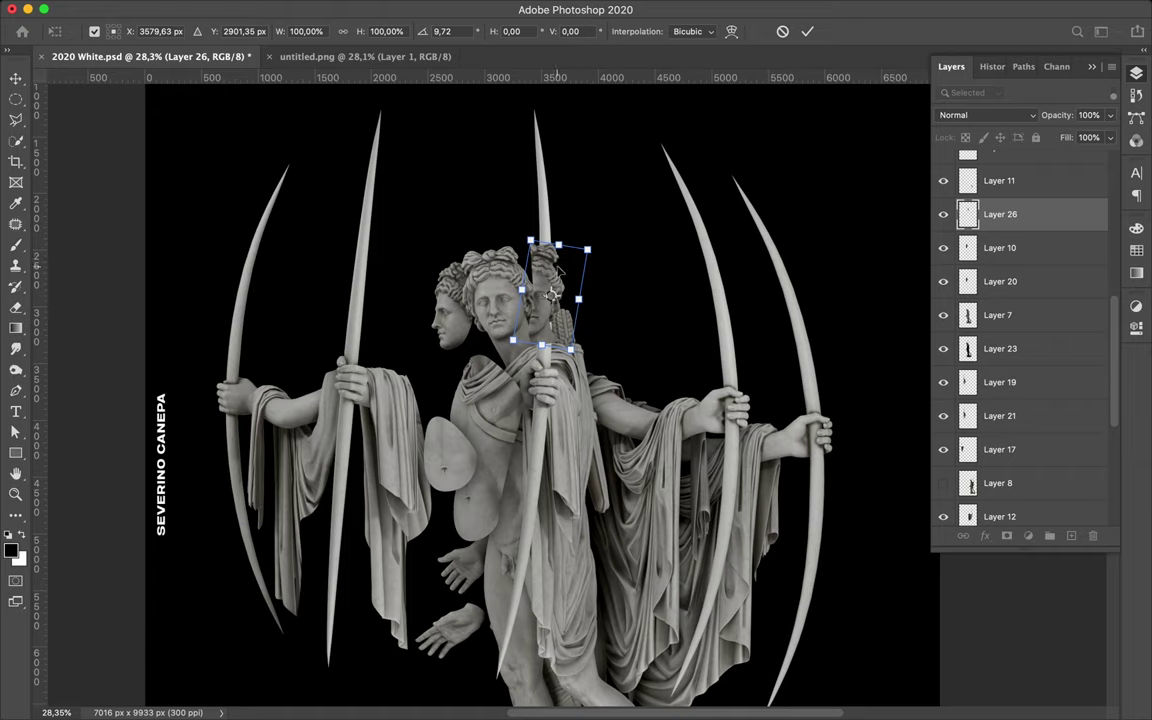
pyautogui.press('Return')
pyautogui.moveTo(556, 330); pyautogui.dragTo(562, 340)
# - Move Layer 26 below Layer 7, shift the quiver piece right, and merge into Layer 23
pyautogui.moveTo(1053, 237); pyautogui.dragTo(1040, 318)
pyautogui.moveTo(548, 290); pyautogui.dragTo(605, 285)
pyautogui.hotkey('ctrl', 'e')
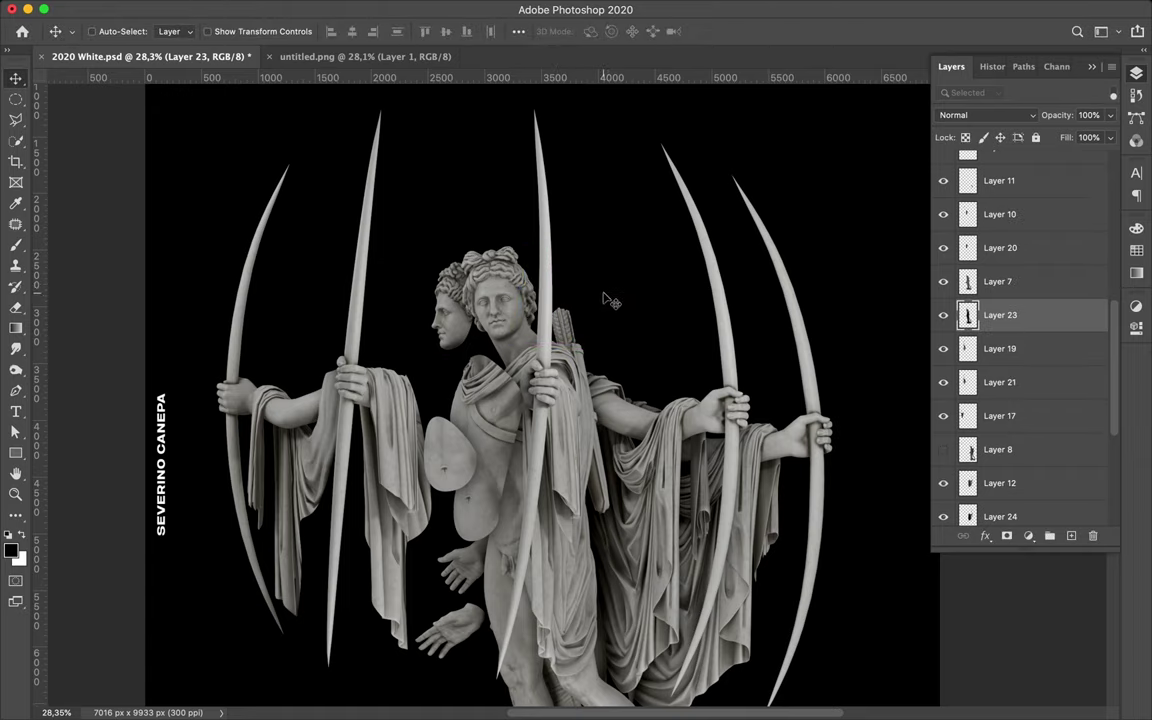
pyautogui.scroll(-3, 620, 260)
pyautogui.scroll(-5, 1020, 400)
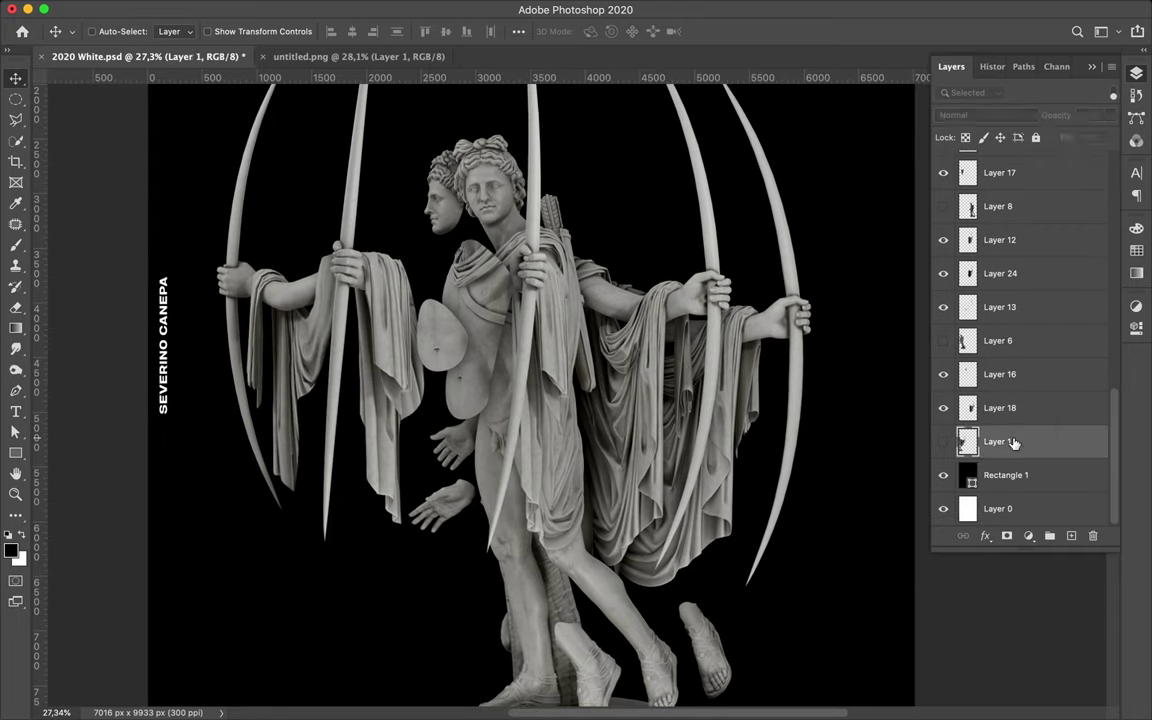
# - Duplicate the grading layers twice and merge the copies into one glow layer
pyautogui.click(950, 274)
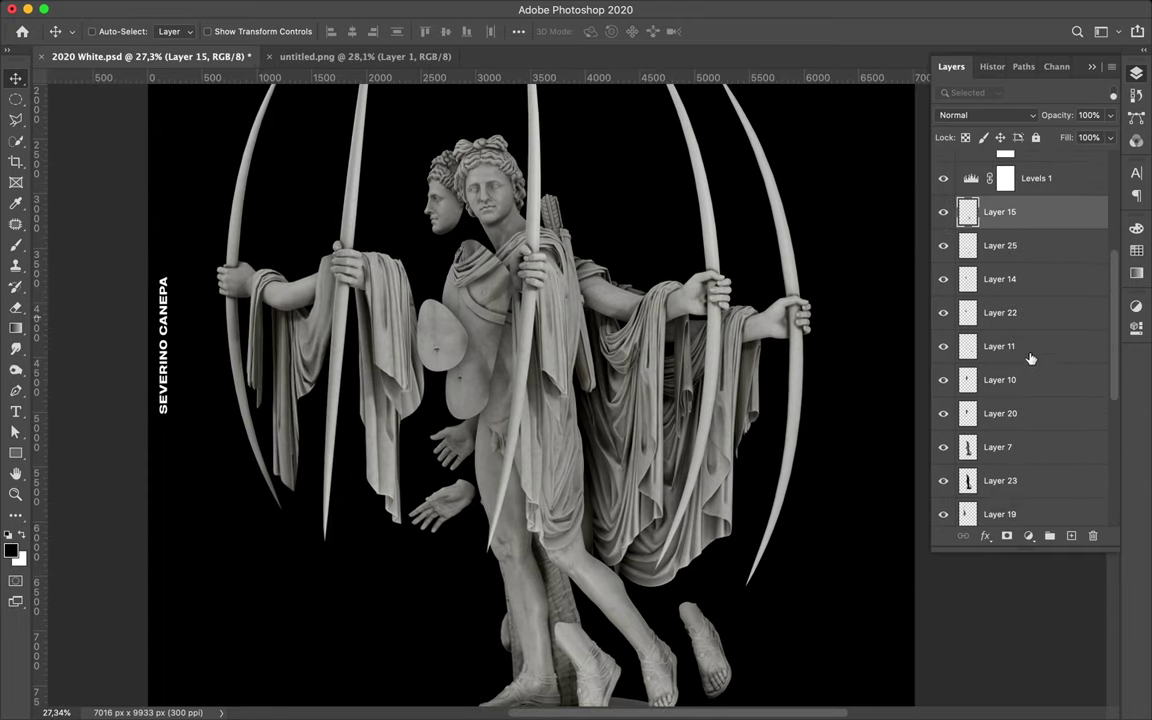
pyautogui.moveTo(940, 278); pyautogui.dragTo(1020, 358)
pyautogui.scroll(5, 1020, 358)
pyautogui.hotkey('ctrl', 'j')
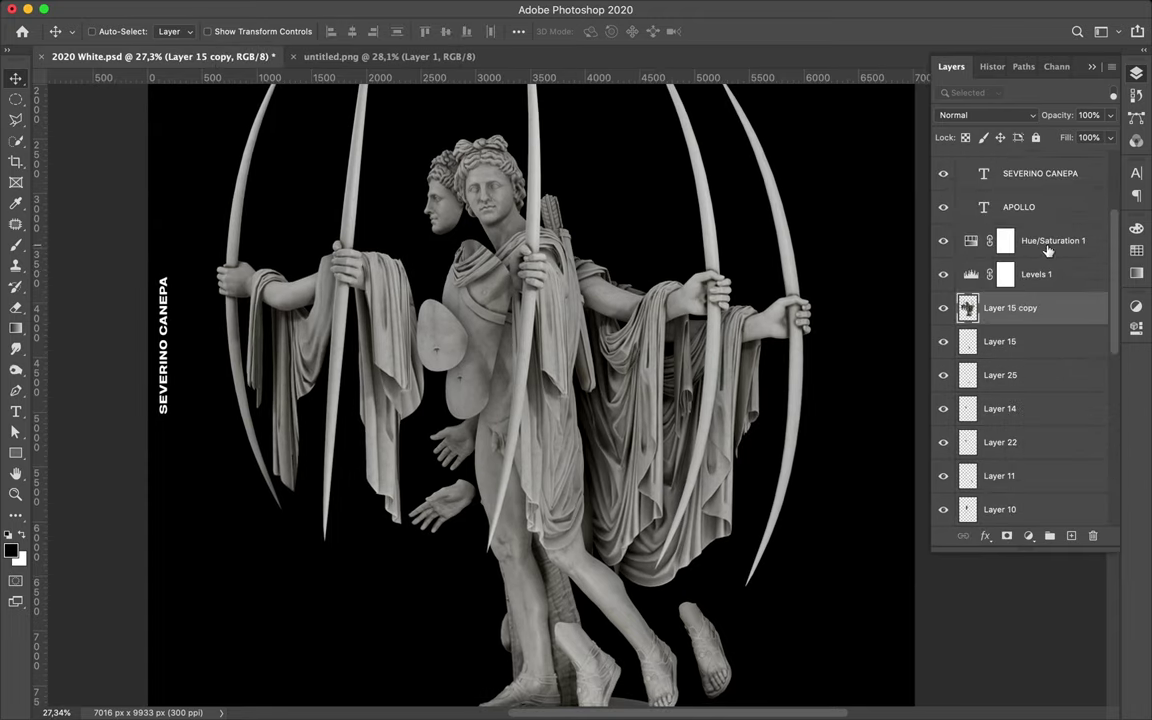
pyautogui.hotkey('ctrl', 'j')
pyautogui.hotkey('ctrl', 'j')
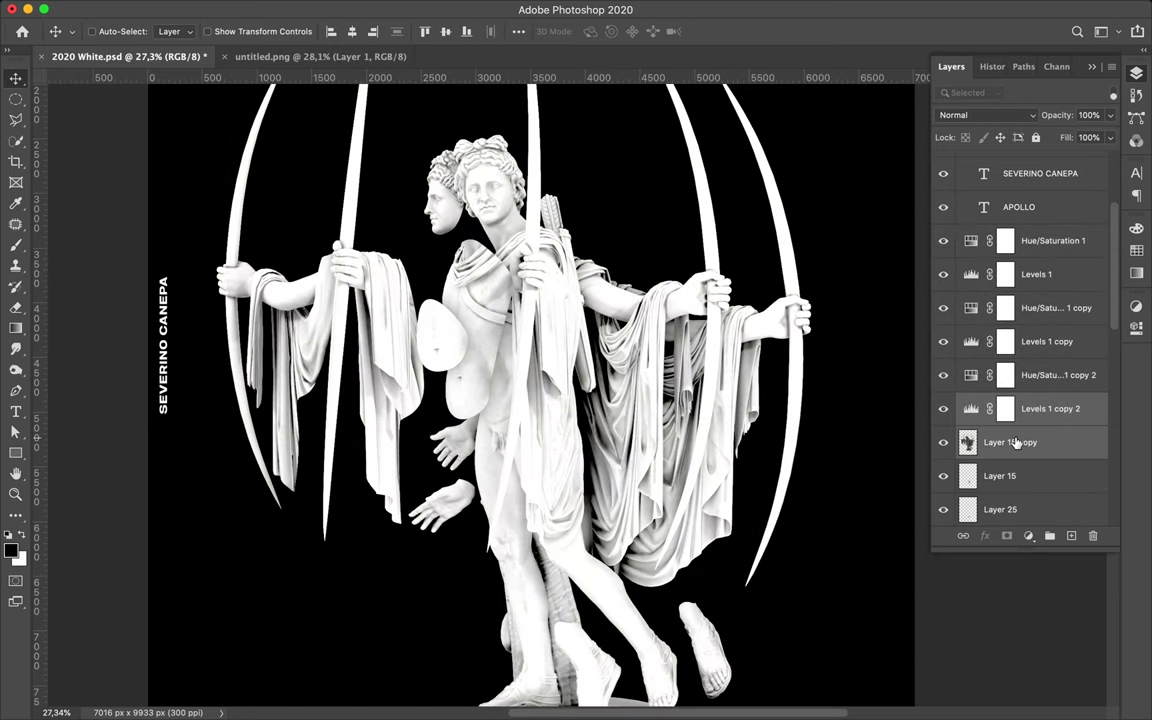
pyautogui.moveTo(1020, 385)
pyautogui.mouseDown()
pyautogui.moveTo(1010, 376)
pyautogui.moveTo(1008, 226)
pyautogui.mouseUp()
pyautogui.hotkey('ctrl', 'e')
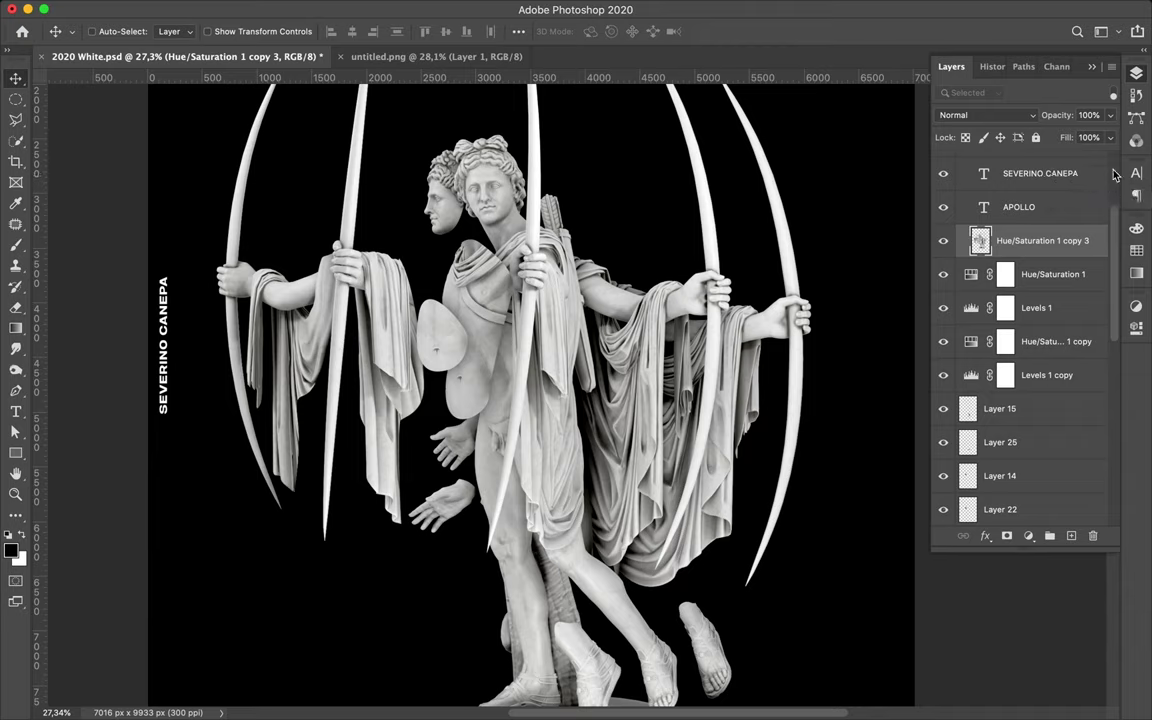
# - Try a Hue/Saturation adjustment with hue -26, then delete it
pyautogui.click(1029, 536)
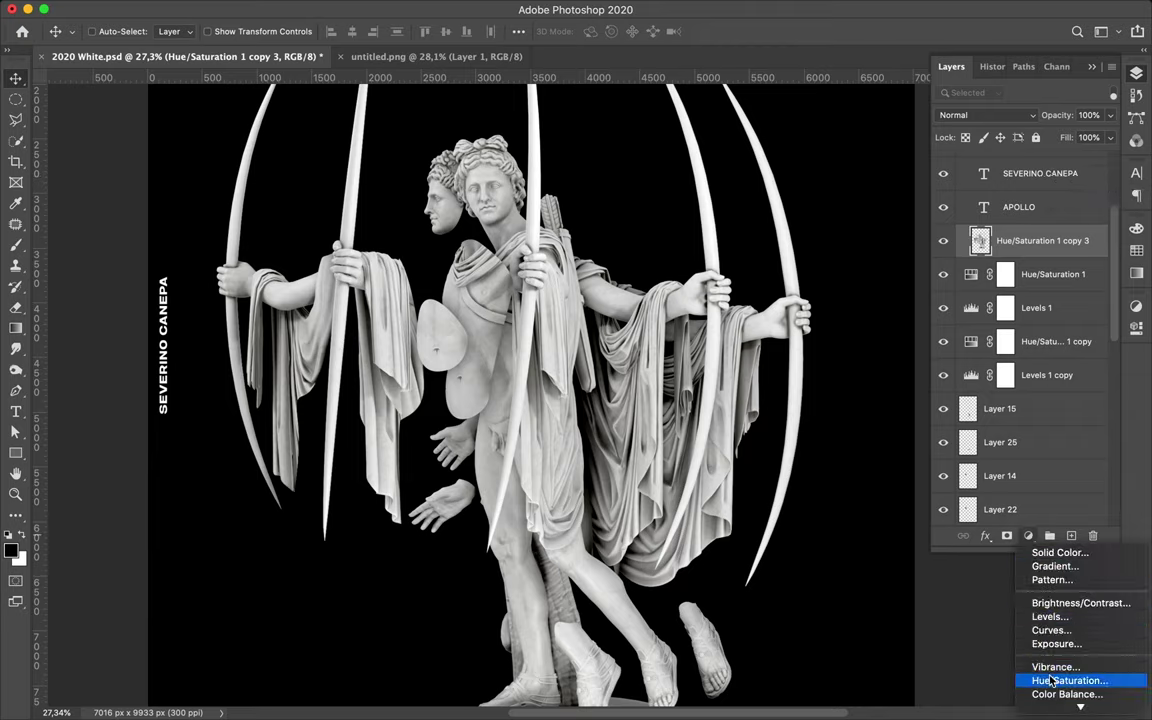
pyautogui.click(1016, 681)
pyautogui.moveTo(1000, 410); pyautogui.dragTo(977, 414)
pyautogui.press('Delete')
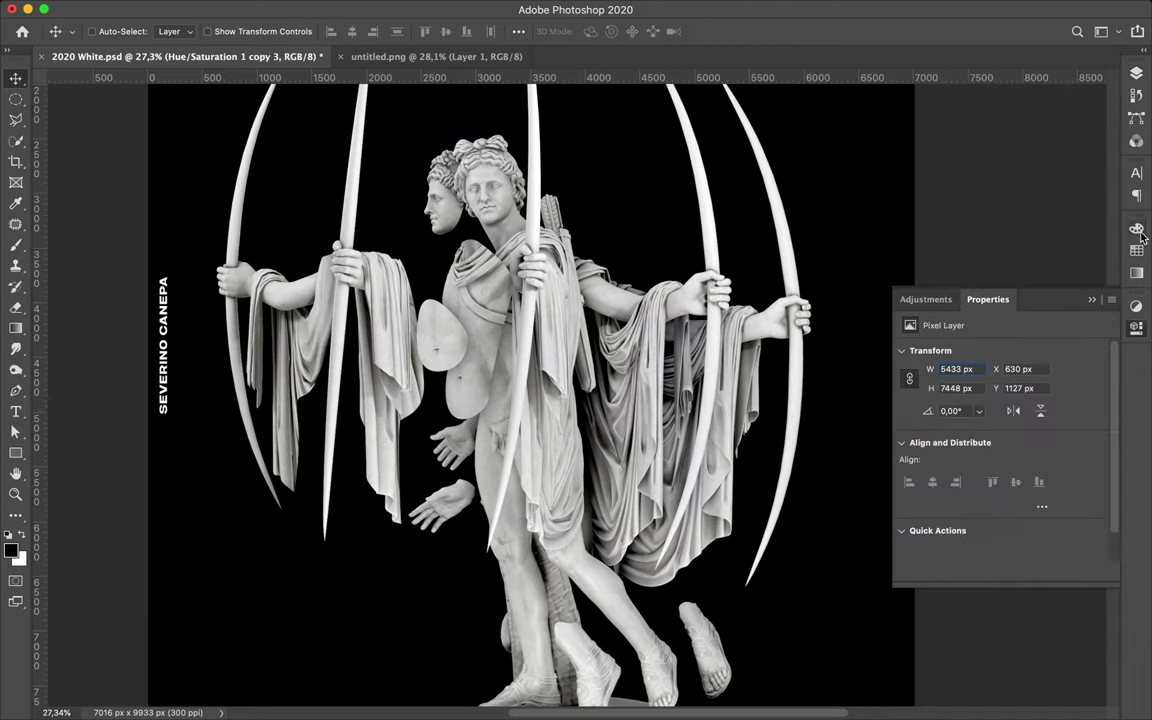
# - Test a Color Balance pushed fully to red, green and blue, then delete it
pyautogui.click(1136, 73)
pyautogui.click(1029, 710)
pyautogui.click(1003, 694)
pyautogui.moveTo(979, 387); pyautogui.dragTo(1058, 390)
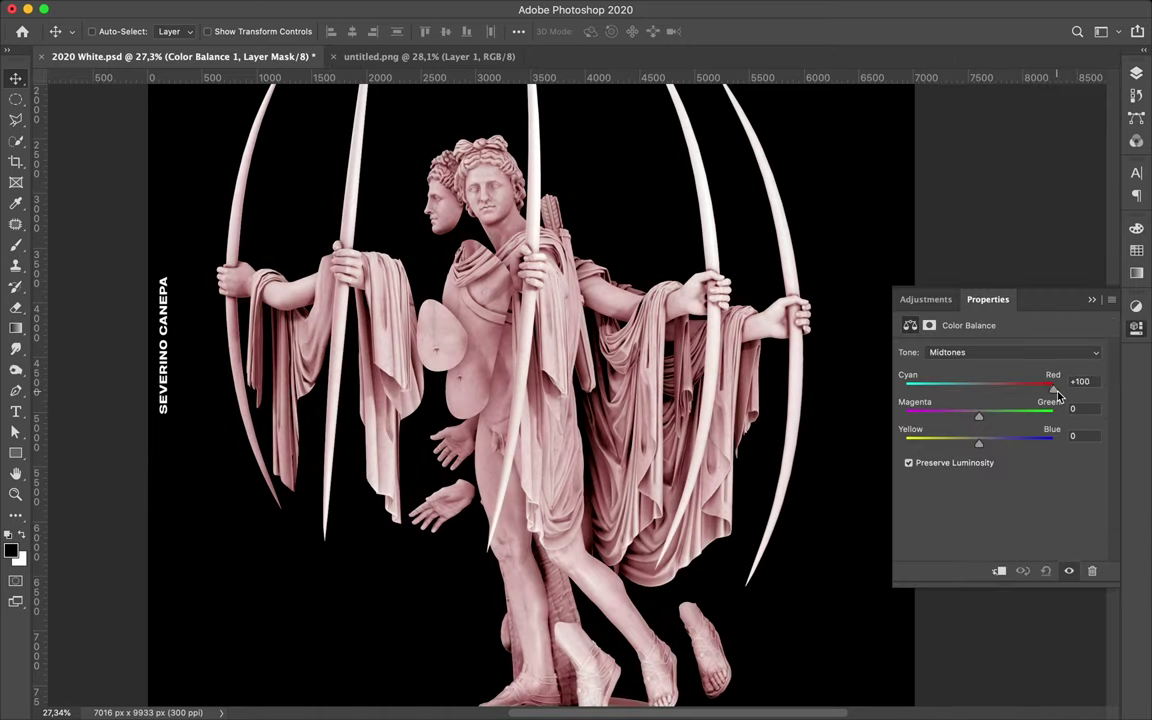
pyautogui.moveTo(985, 418); pyautogui.dragTo(1065, 416)
pyautogui.moveTo(980, 443); pyautogui.dragTo(1070, 445)
pyautogui.click(1092, 573)
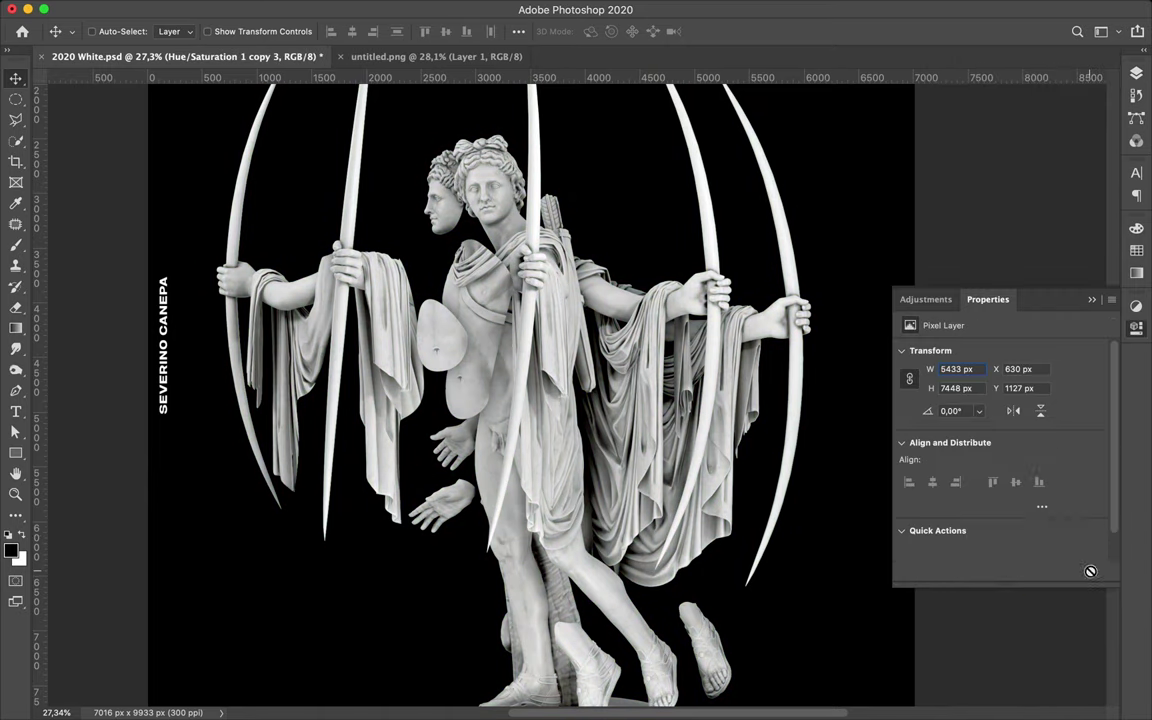
# - Add a Color Balance with midtones +9, +3, +18 and stamp a merged copy on top
pyautogui.click(1136, 73)
pyautogui.click(1029, 710)
pyautogui.click(1003, 694)
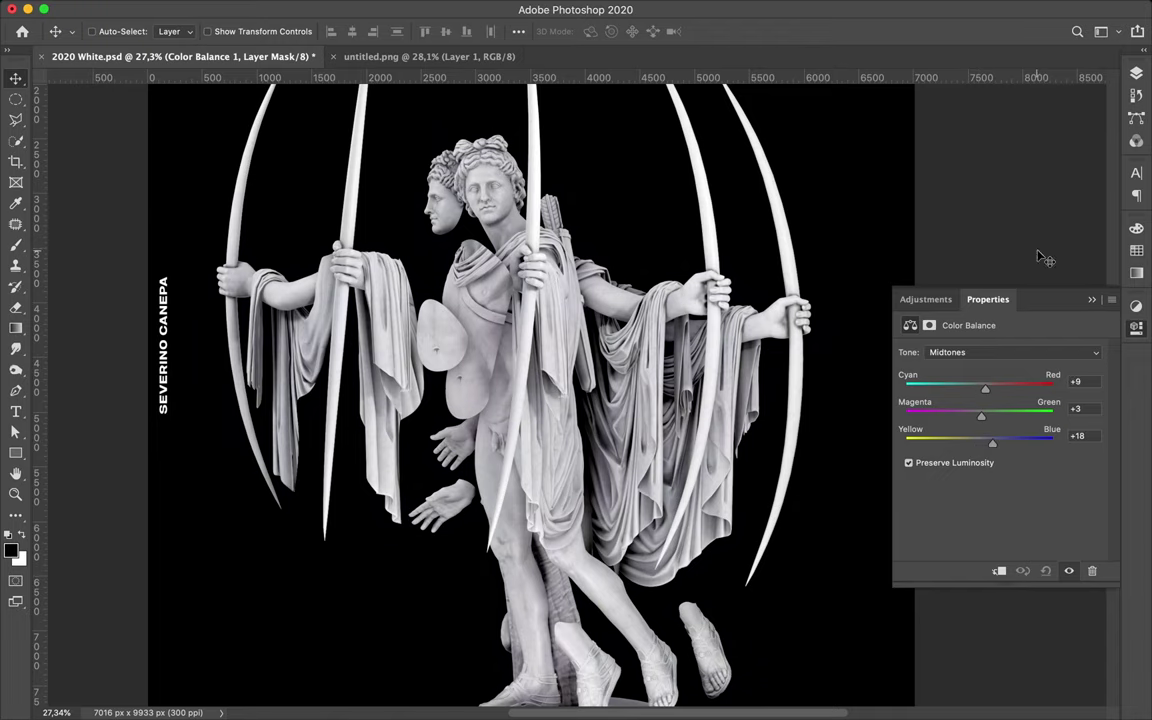
pyautogui.click(1136, 73)
pyautogui.click(1000, 240)
pyautogui.hotkey('ctrl', 'j')
pyautogui.click(975, 114)
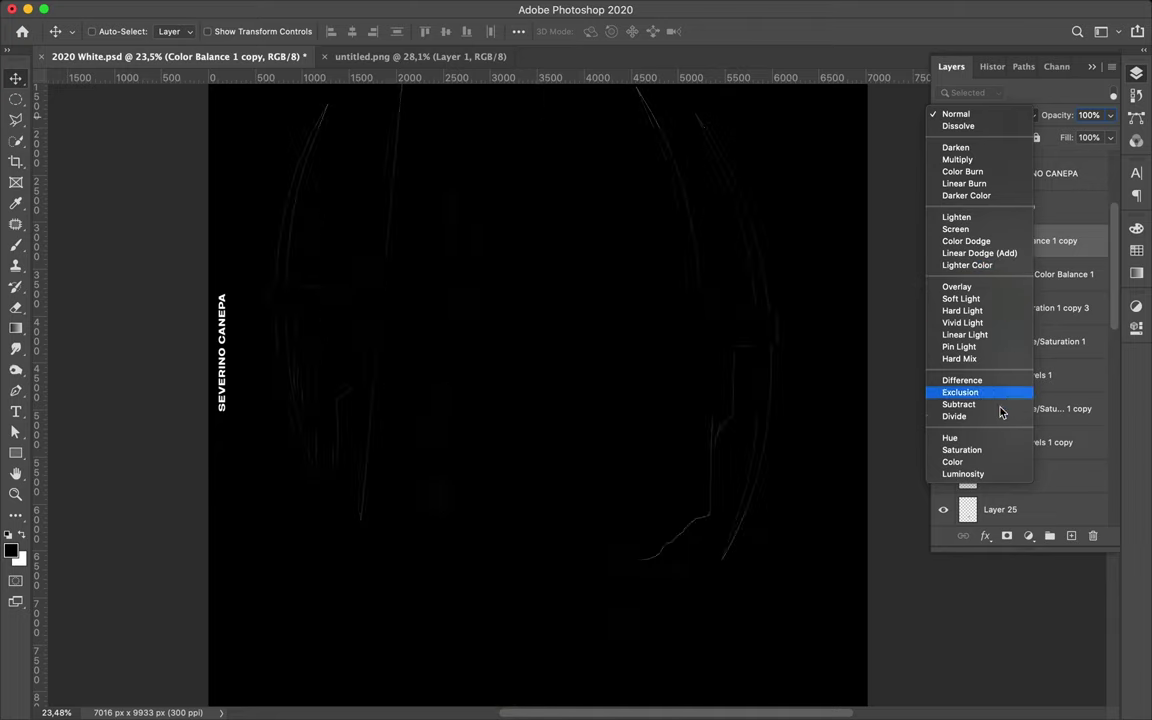
# - Set the copy to Multiply at 53% fill and High Pass a duplicate at radius 26,1
pyautogui.click(987, 163)
pyautogui.press('super+j')
pyautogui.click(375, 8)
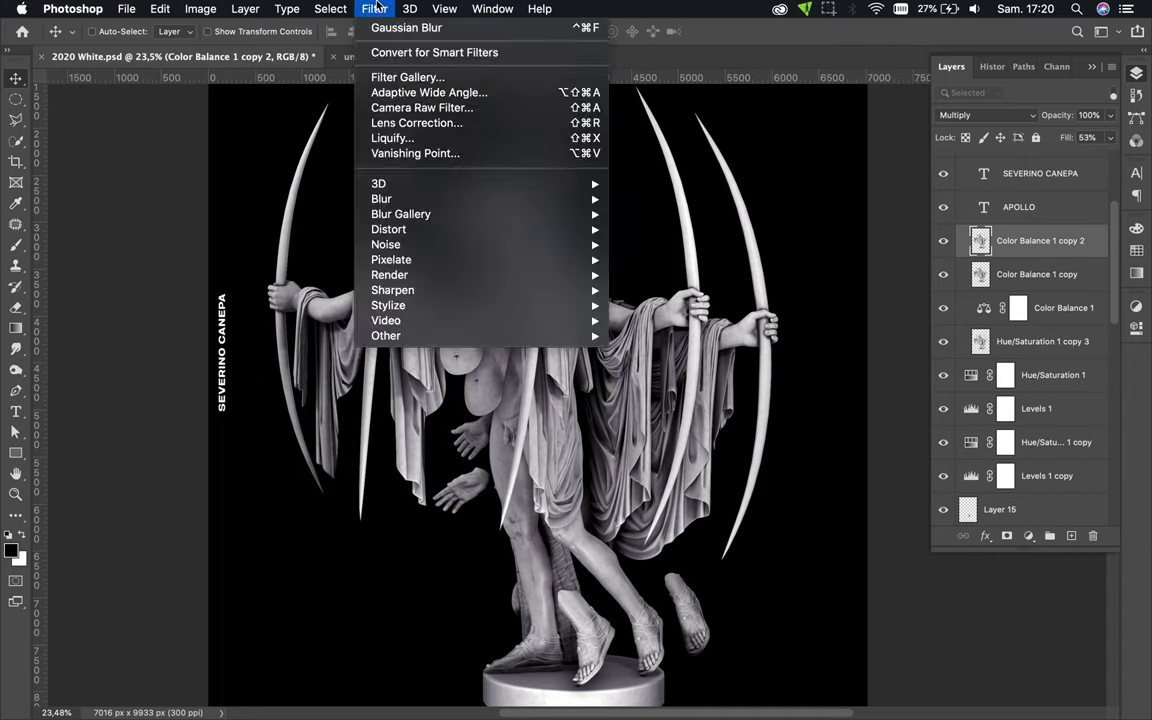
pyautogui.moveTo(386, 335)
pyautogui.click(640, 350)
pyautogui.moveTo(82, 251); pyautogui.dragTo(142, 251)
pyautogui.press('Return')
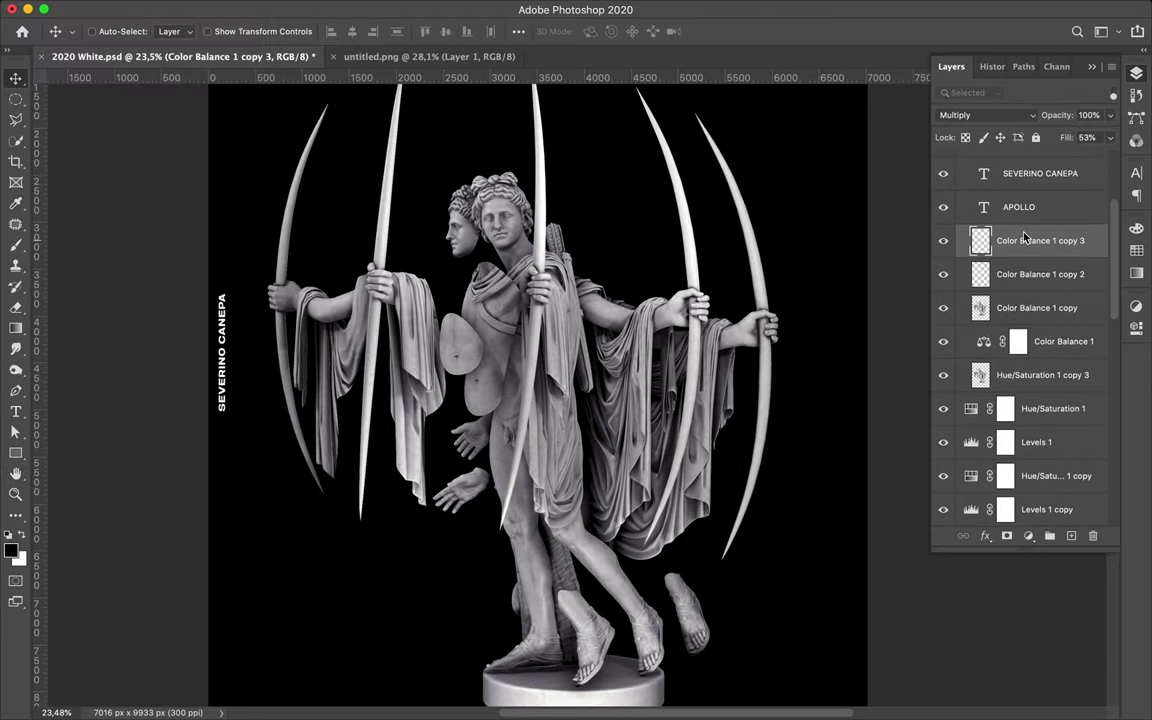
# - Duplicate the sharpened layer, fit the poster, and nudge all statue layers slightly lower
pyautogui.hotkey('ctrl', 'j')
pyautogui.click(985, 115)
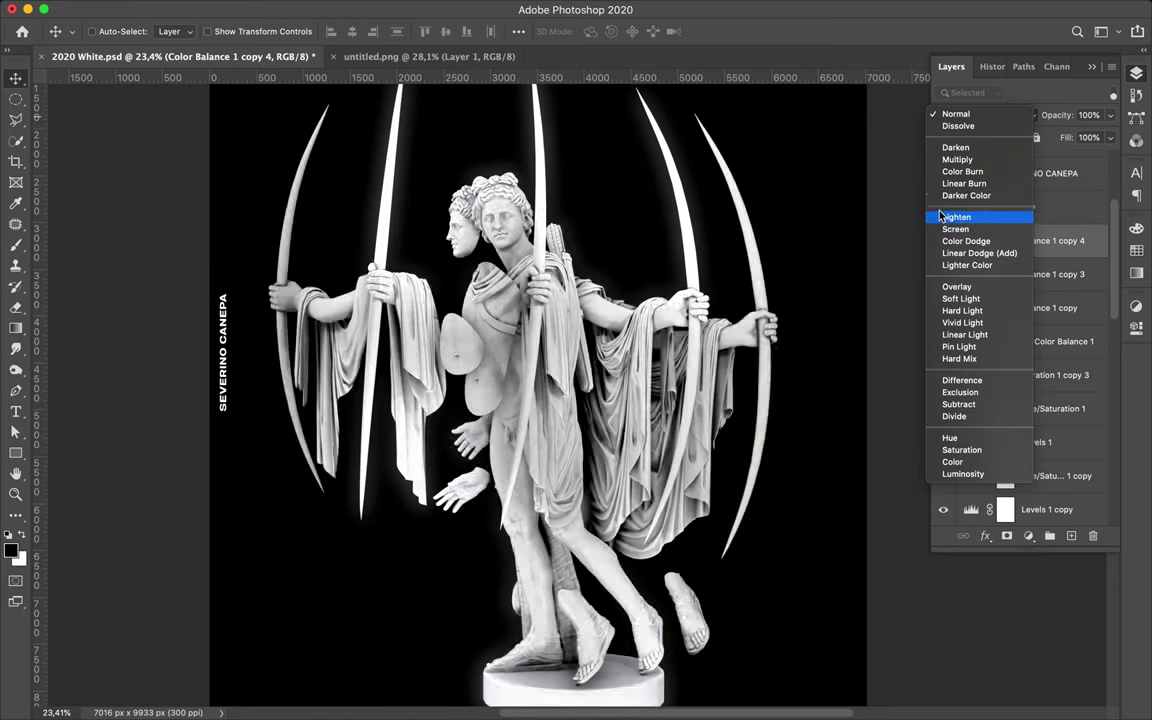
pyautogui.hotkey('ctrl', '0')
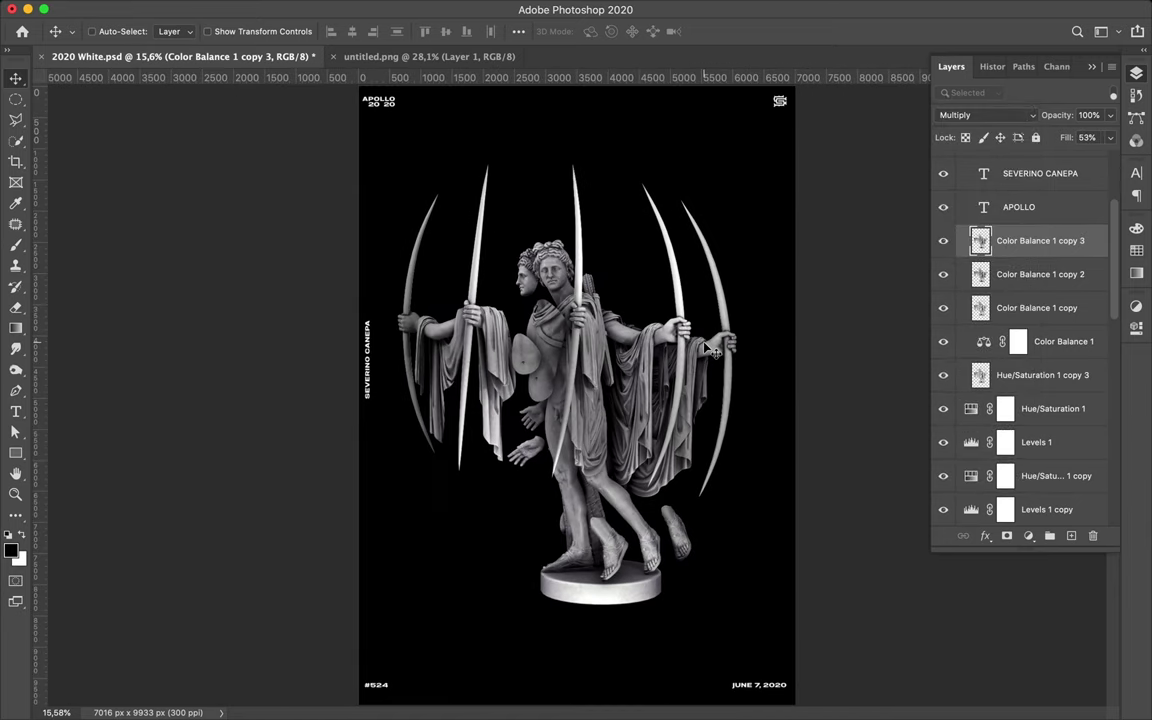
pyautogui.hotkey('ctrl', 'alt', 'a')
pyautogui.moveTo(593, 391); pyautogui.dragTo(608, 404)
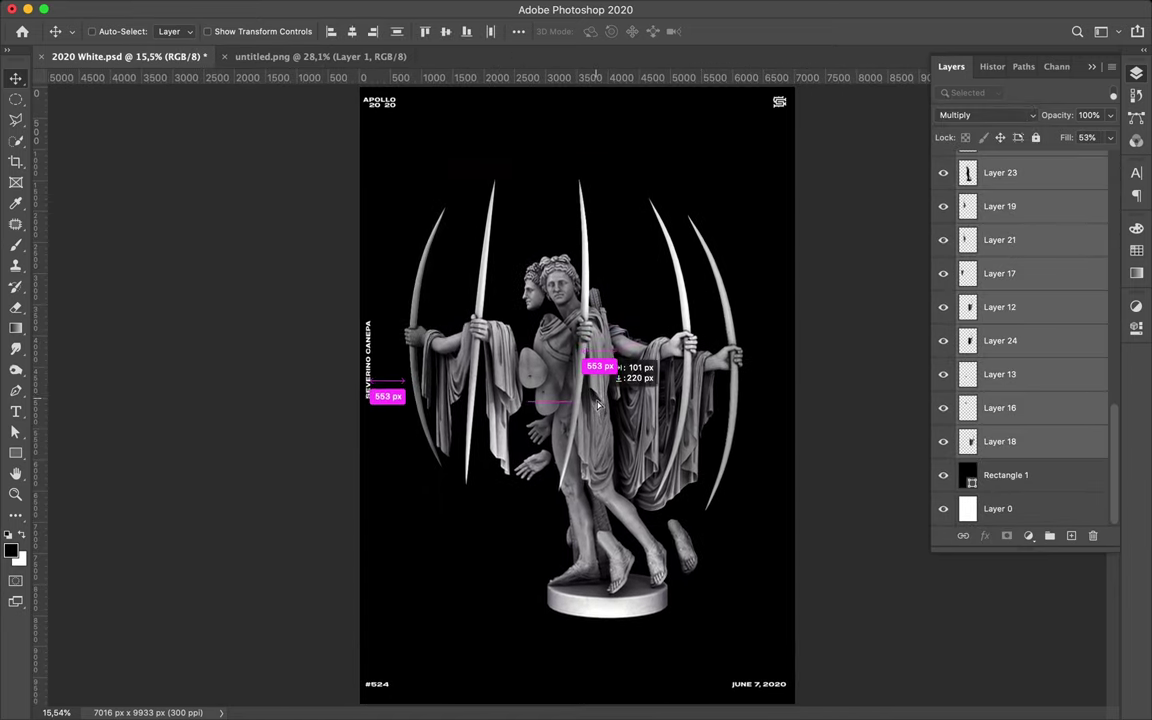
# - Select the background, Layout group and Color Balance 1 copy 3 layers, then save 2020 White.psd
pyautogui.scroll(-10, 1023, 480)
pyautogui.click(1020, 505)
pyautogui.hotkey('ctrl', 's')
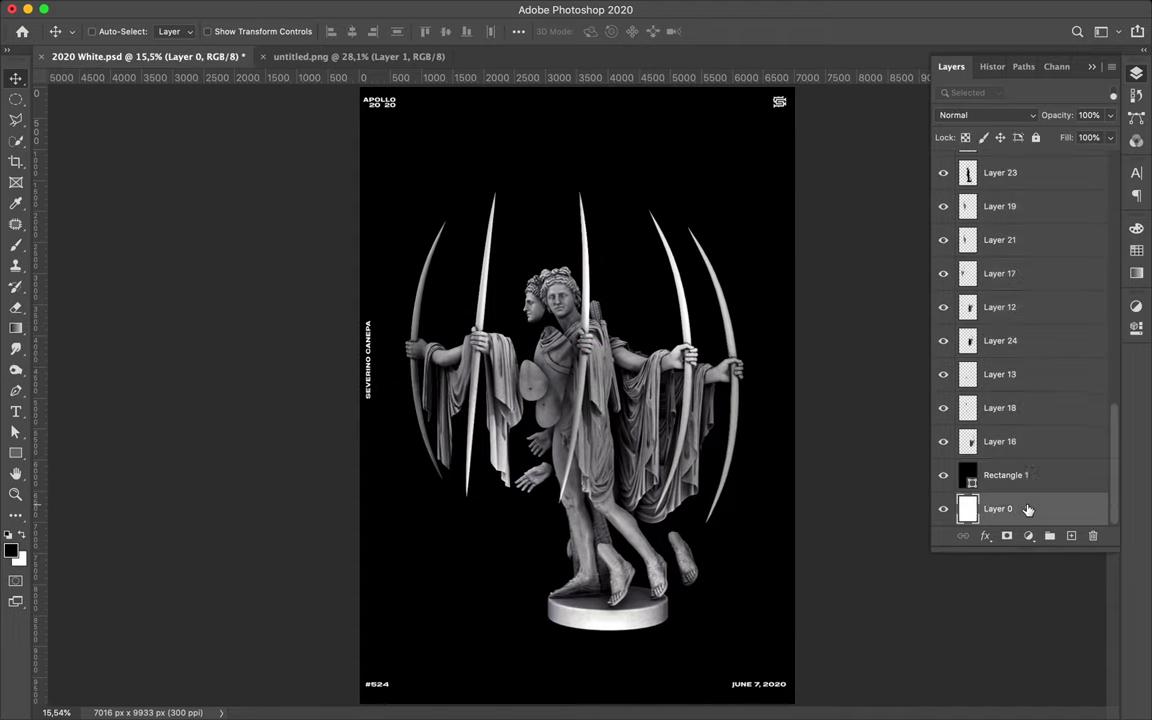
pyautogui.scroll(15, 1020, 232)
pyautogui.click(968, 163)
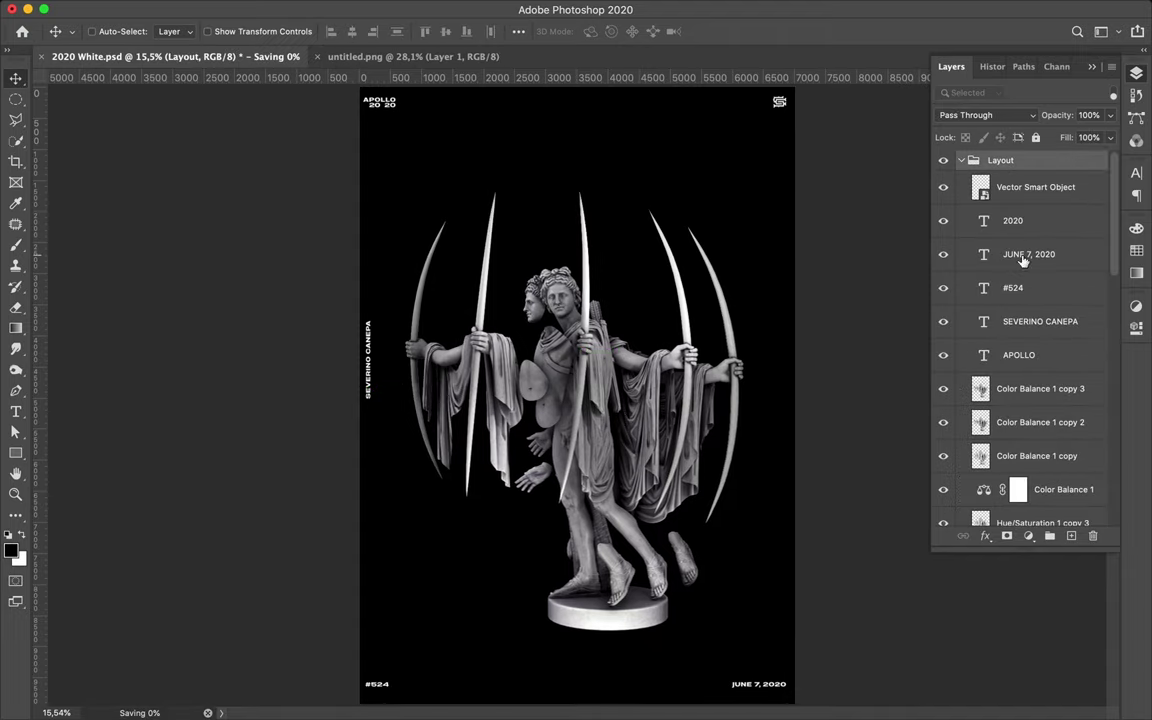
pyautogui.scroll(-3, 1027, 296)
pyautogui.click(1029, 292)
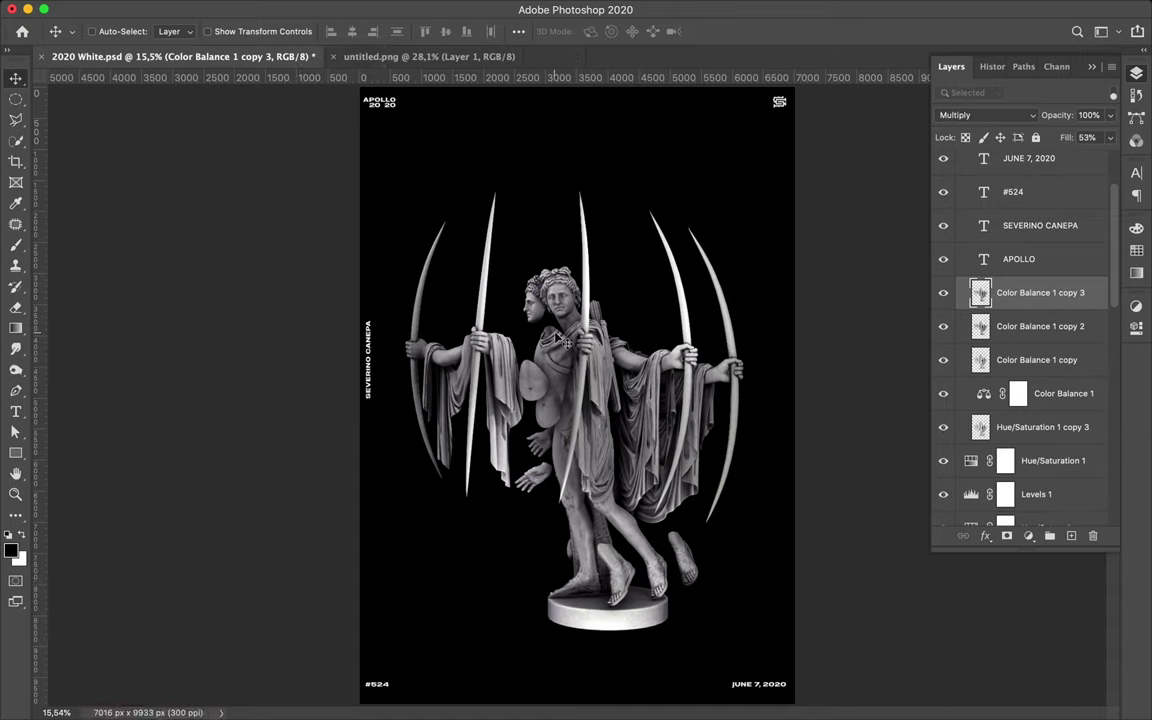
pyautogui.hotkey('ctrl', 's')
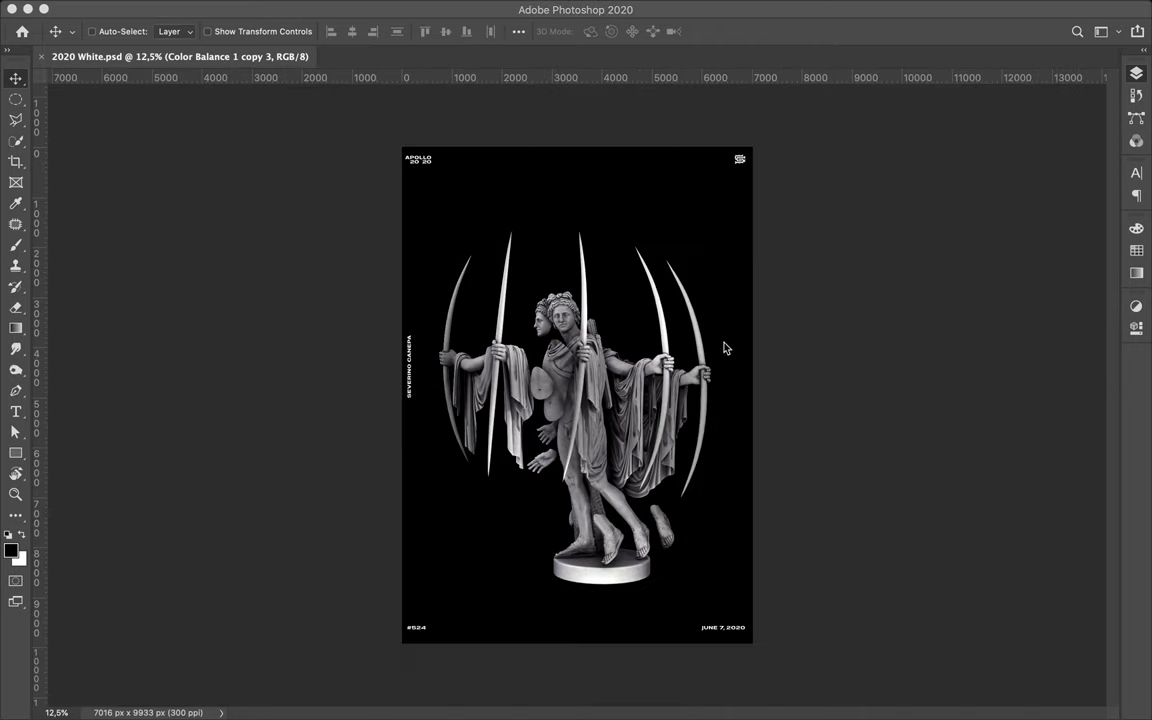
# - Bring back the side panels and scroll through the layer list
pyautogui.press('Tab')
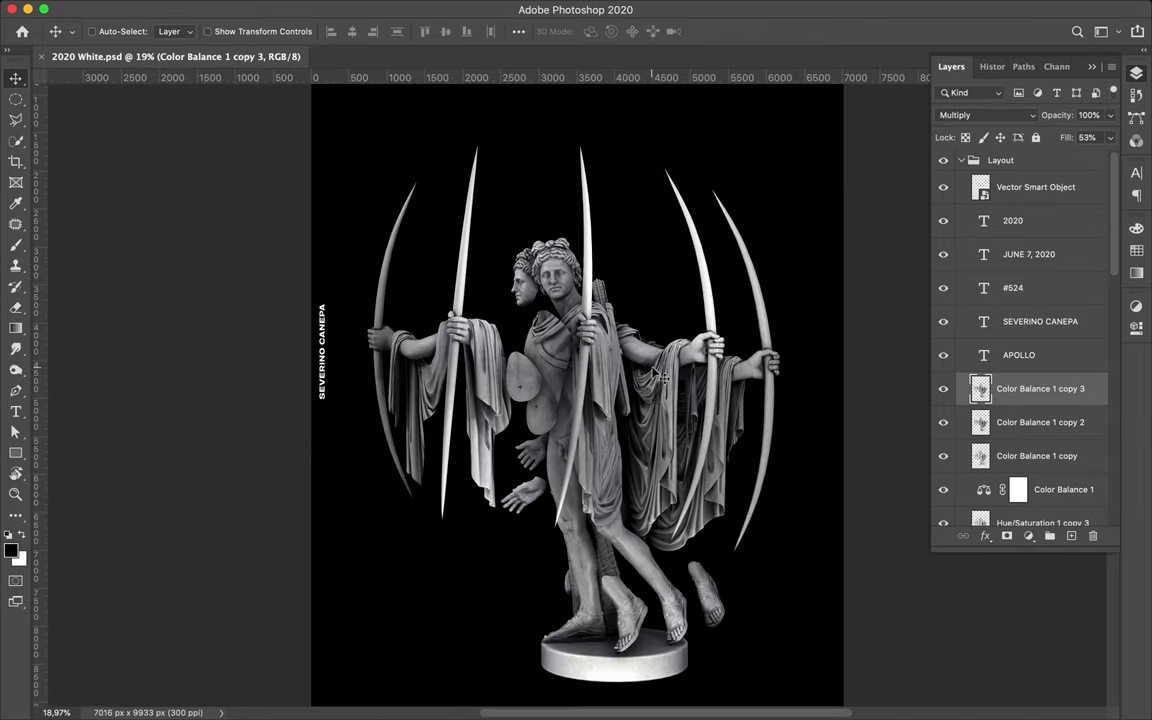
pyautogui.scroll(10, 617, 410)
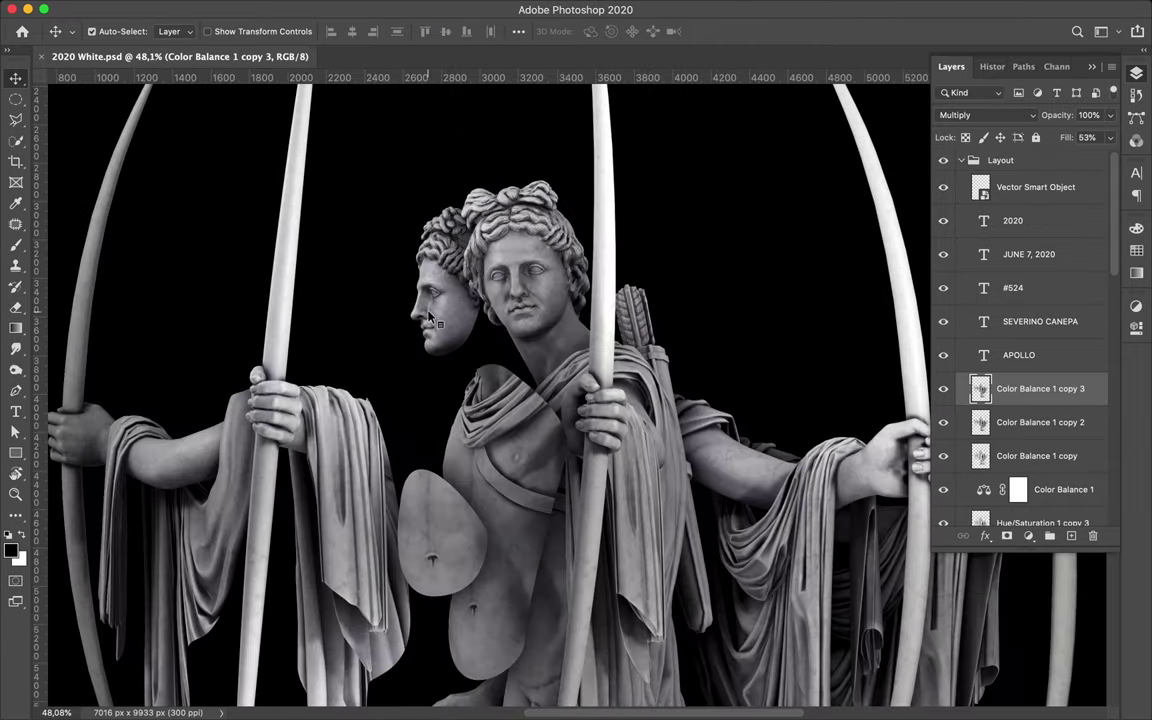
pyautogui.scroll(-3, 430, 318)
pyautogui.scroll(-2, 436, 294)
pyautogui.scroll(-2, 480, 330)
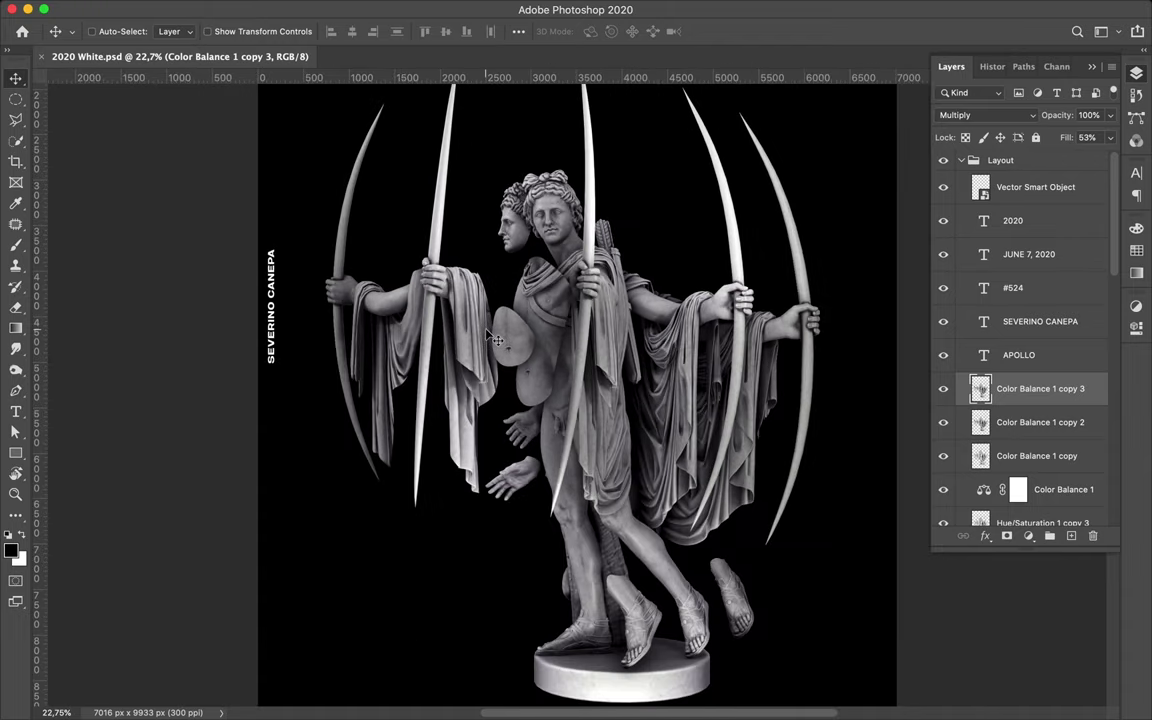
pyautogui.scroll(1, 496, 340)
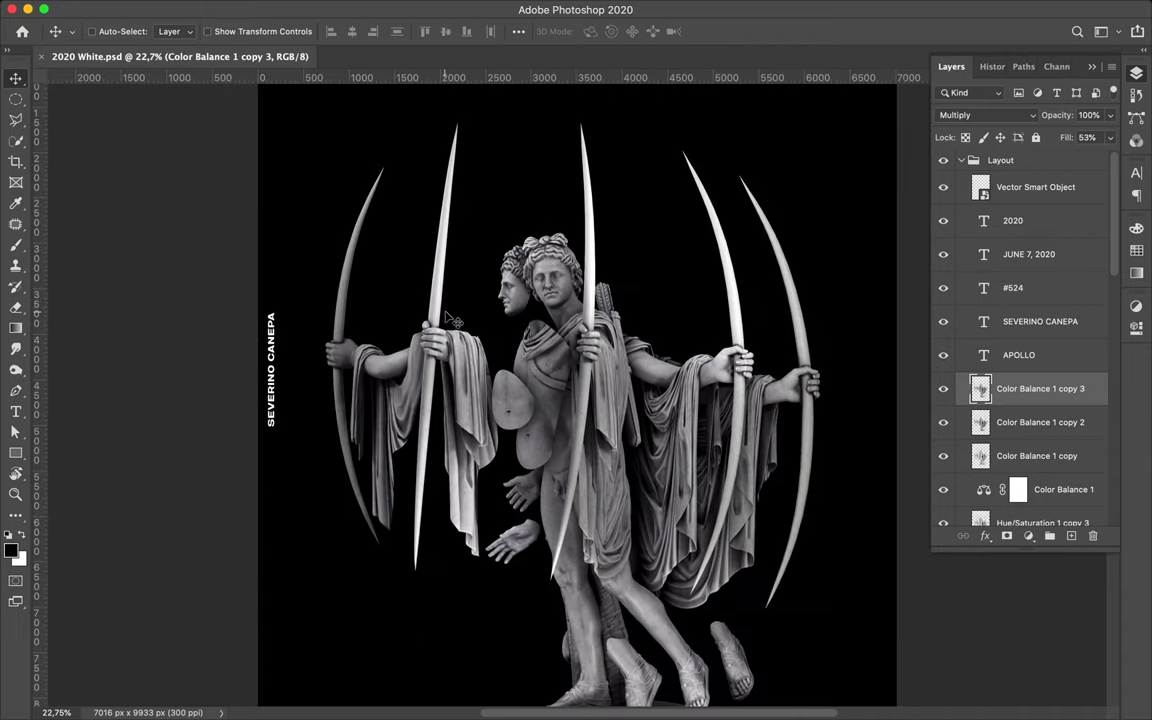
# - With the Rectangle tool, set the shape stroke to a gradient starting from a blue preset
pyautogui.press('u')
pyautogui.click(177, 31)
pyautogui.click(233, 31)
pyautogui.click(195, 62)
pyautogui.click(146, 117)
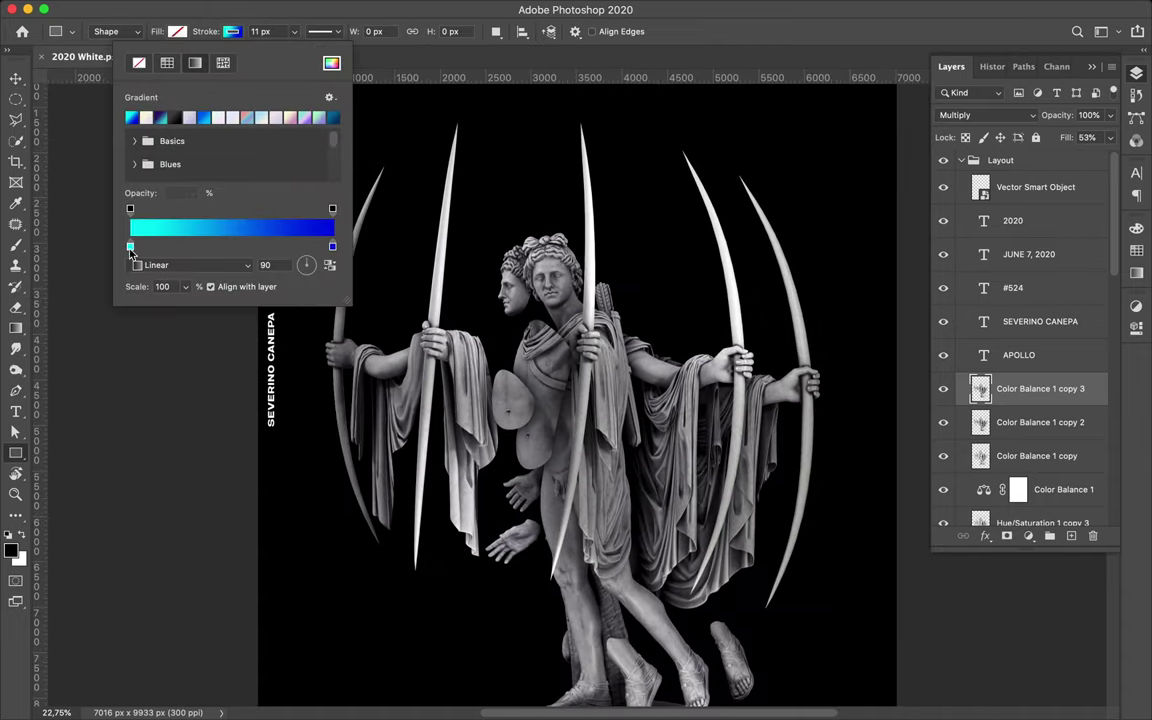
# - Recolour the gradient's end stops to purple and yellow and add a magenta middle stop
pyautogui.doubleClick(130, 246)
pyautogui.click(869, 512)
pyautogui.press('Return')
pyautogui.doubleClick(332, 246)
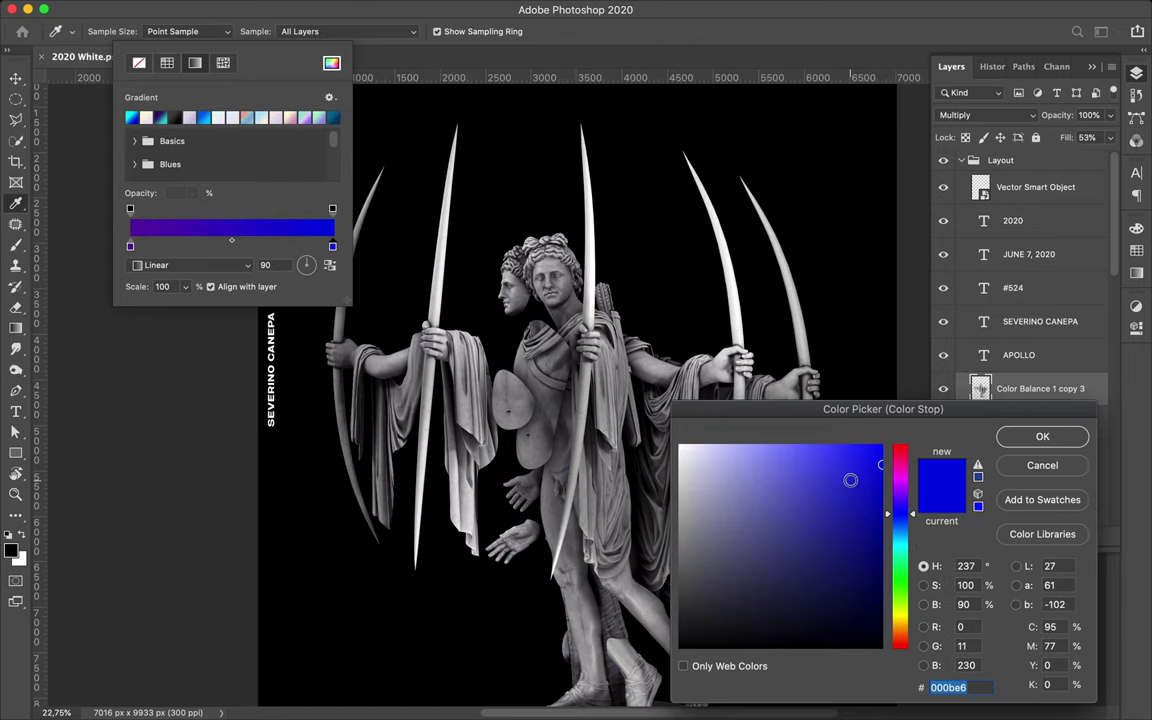
pyautogui.click(900, 614)
pyautogui.click(1042, 436)
pyautogui.click(233, 246)
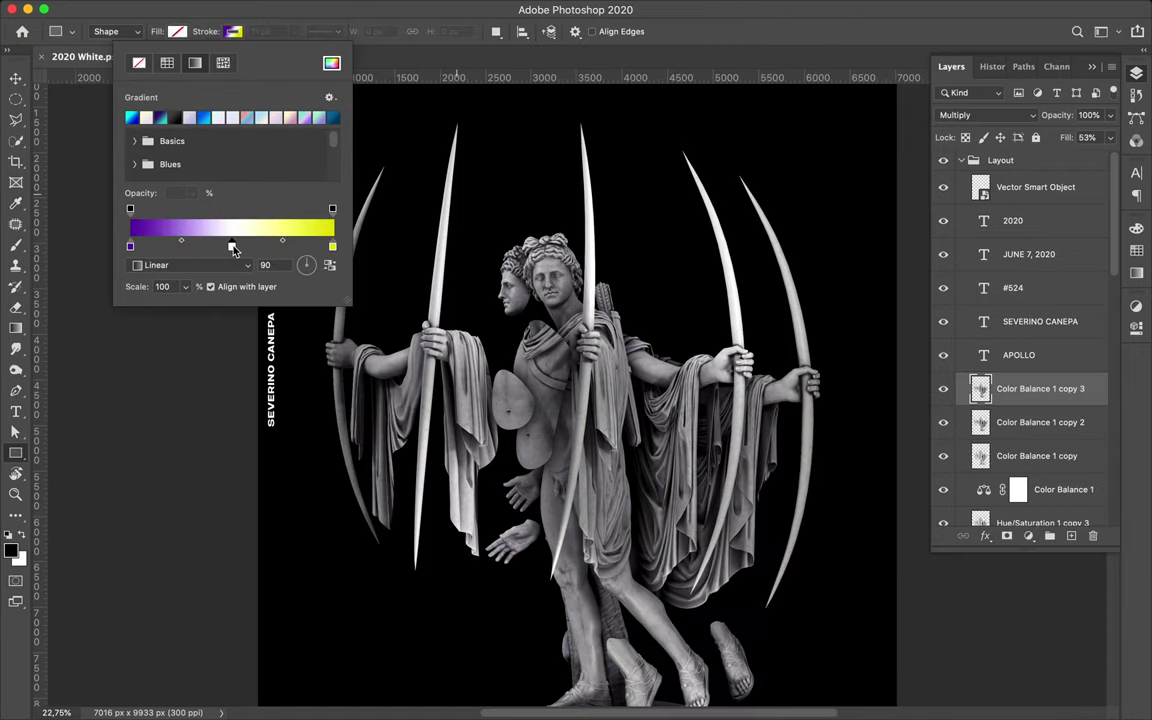
pyautogui.doubleClick(233, 246)
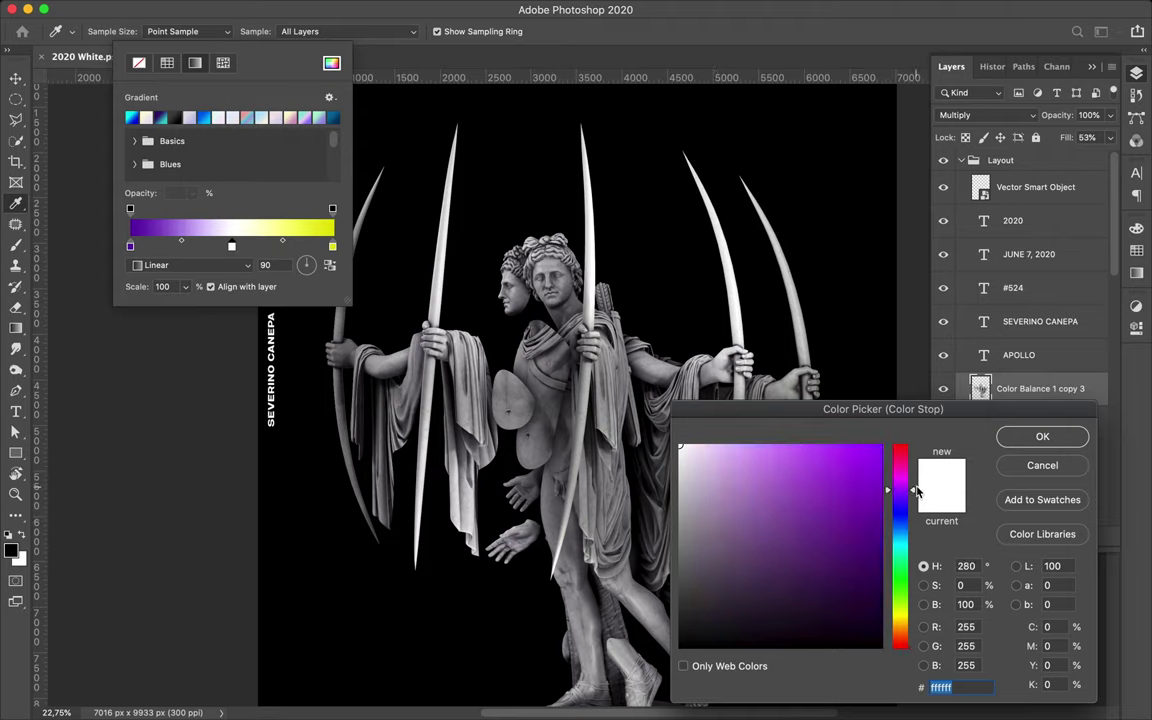
pyautogui.click(851, 465)
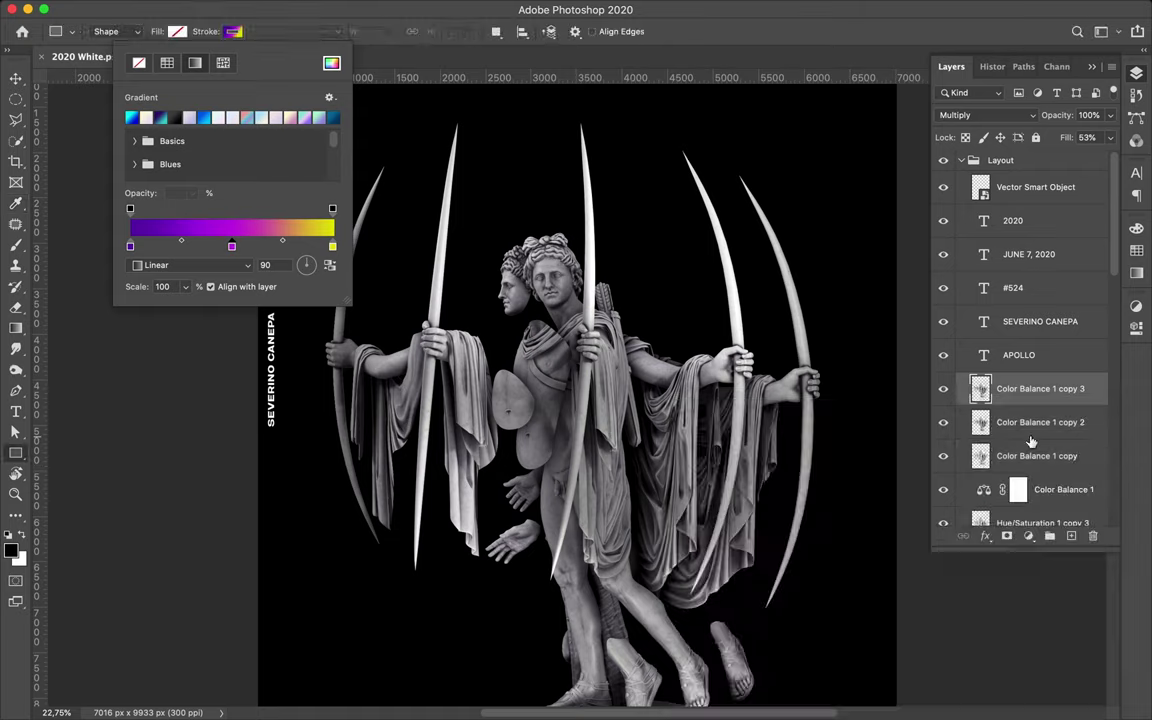
# - Draw a wide gradient-stroked rectangle across the statue's midsection
pyautogui.moveTo(376, 300); pyautogui.dragTo(780, 440)
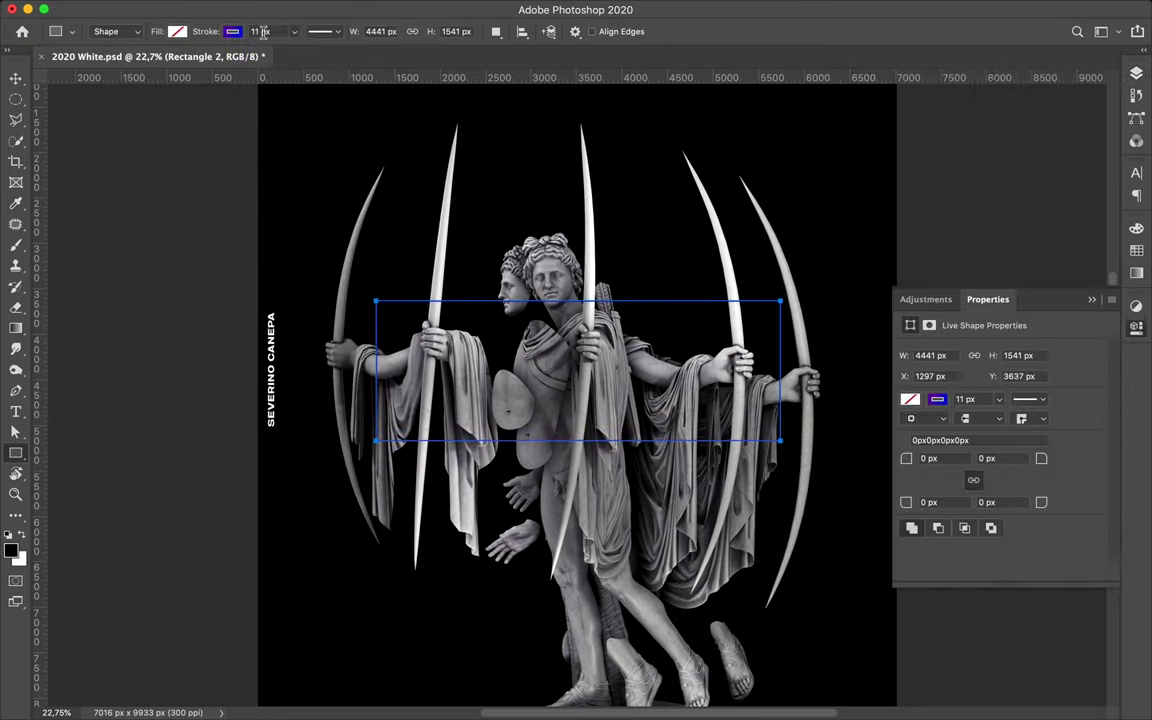
pyautogui.click(177, 31)
pyautogui.doubleClick(130, 246)
pyautogui.press('Escape')
# - Adjust the stroke gradient stops to yellow-green cfd612 and purple be2bd9
pyautogui.doubleClick(230, 246)
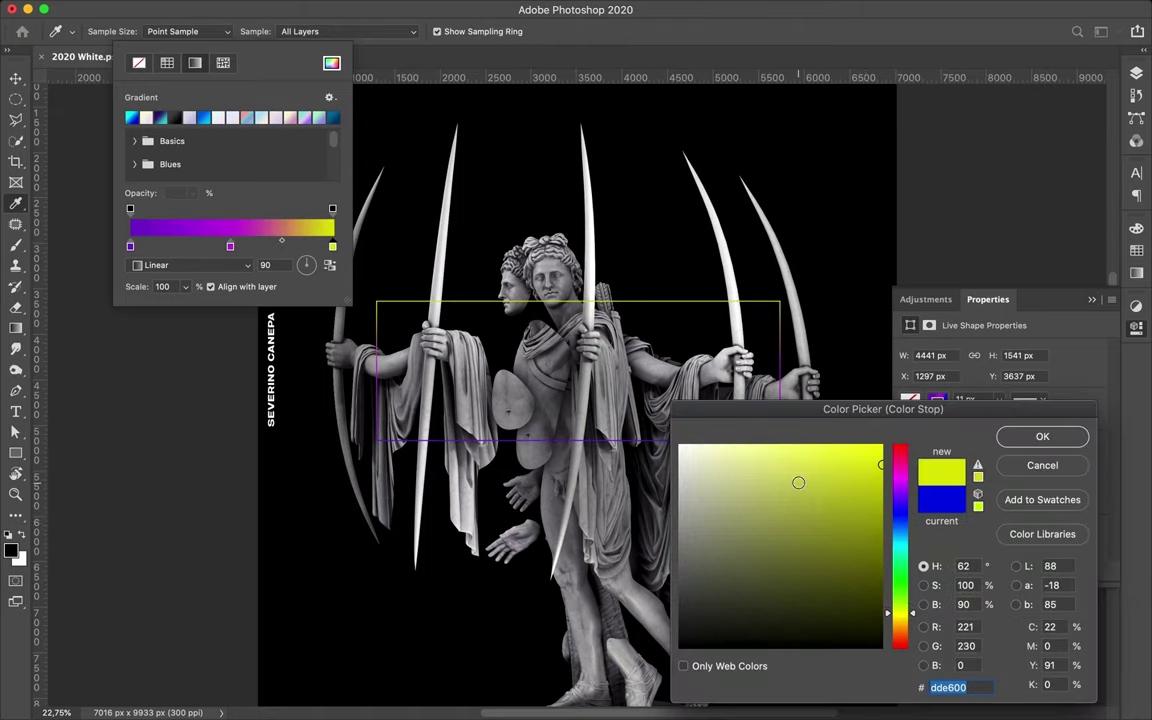
pyautogui.click(865, 477)
pyautogui.click(1042, 437)
pyautogui.doubleClick(230, 246)
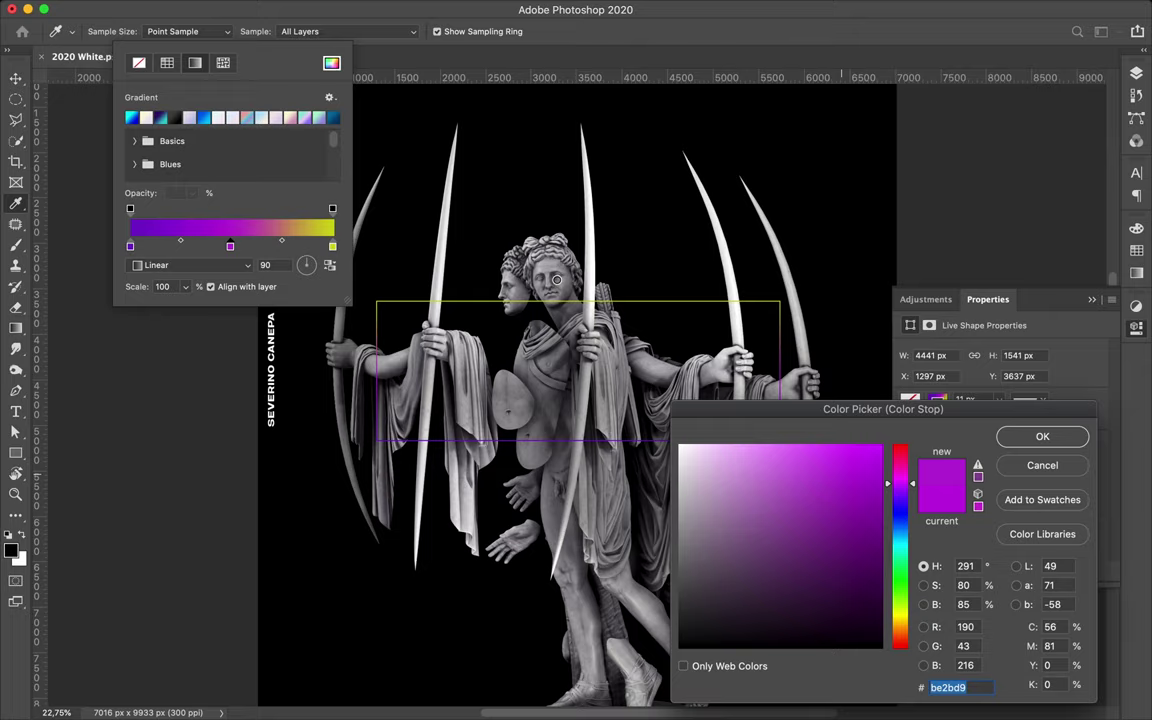
pyautogui.moveTo(826, 409); pyautogui.dragTo(735, 231)
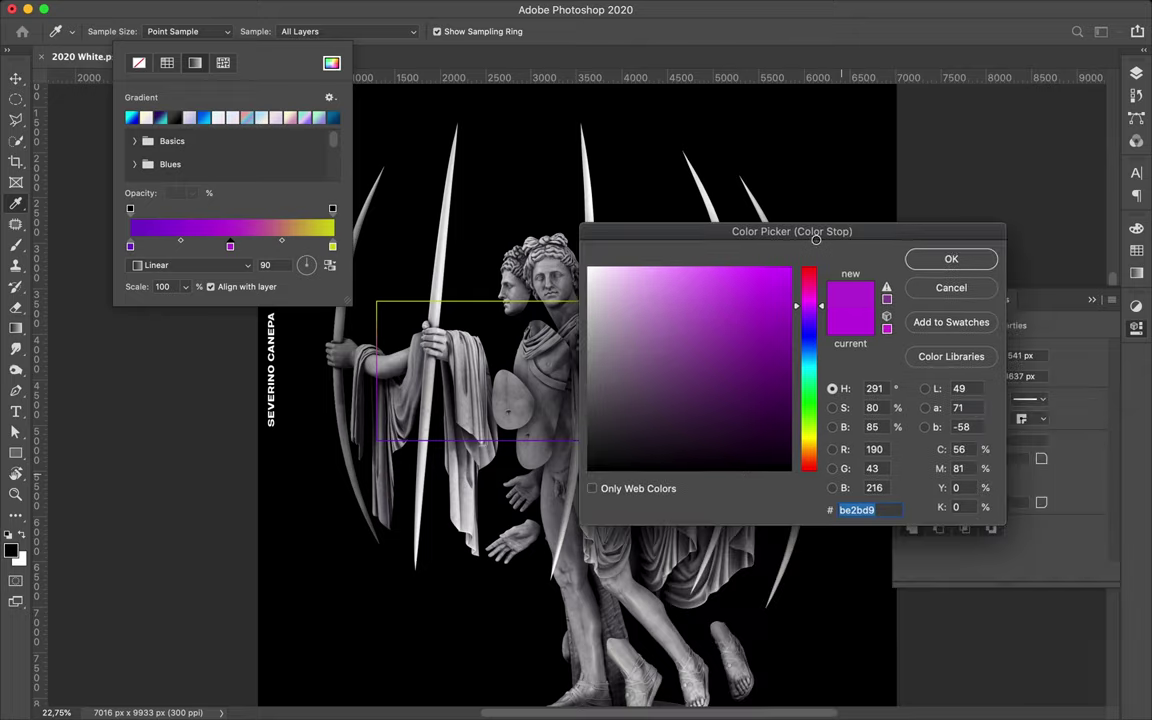